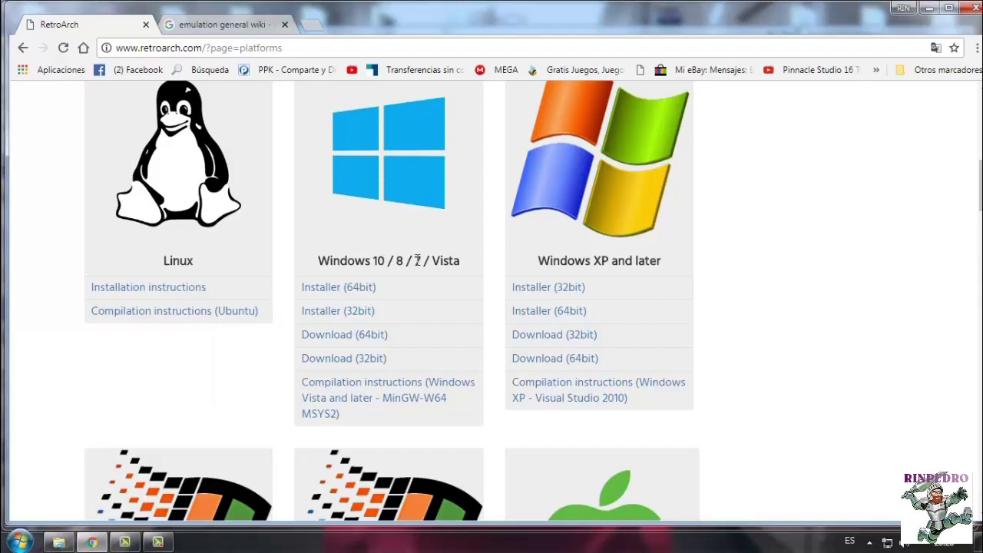
Download the 64-bit RetroArch archive for Windows 10 / 8 / 7 / Vista and place it in the tuto retroarch folder
mouse_move(338, 342)
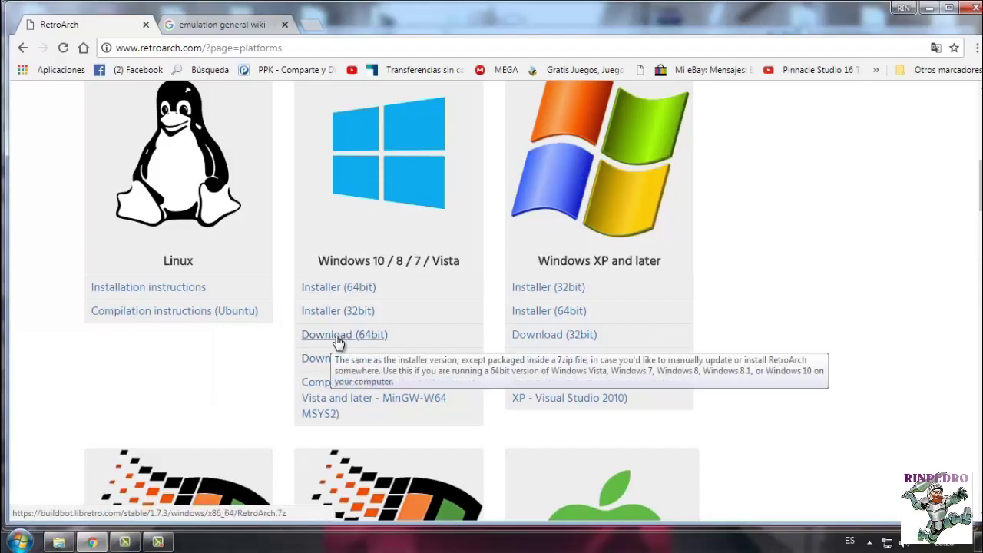
left_click(338, 342)
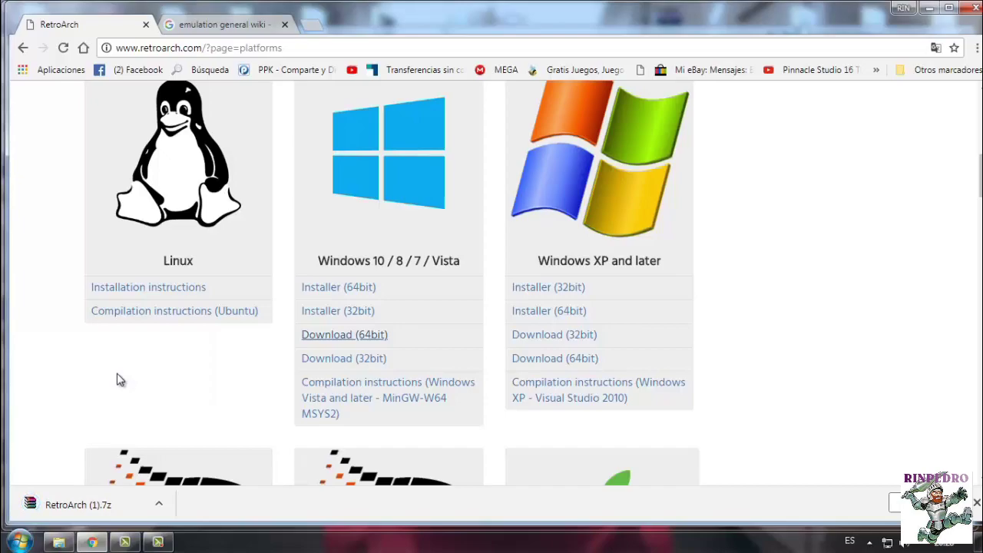
left_click_drag(62, 503, 388, 264)
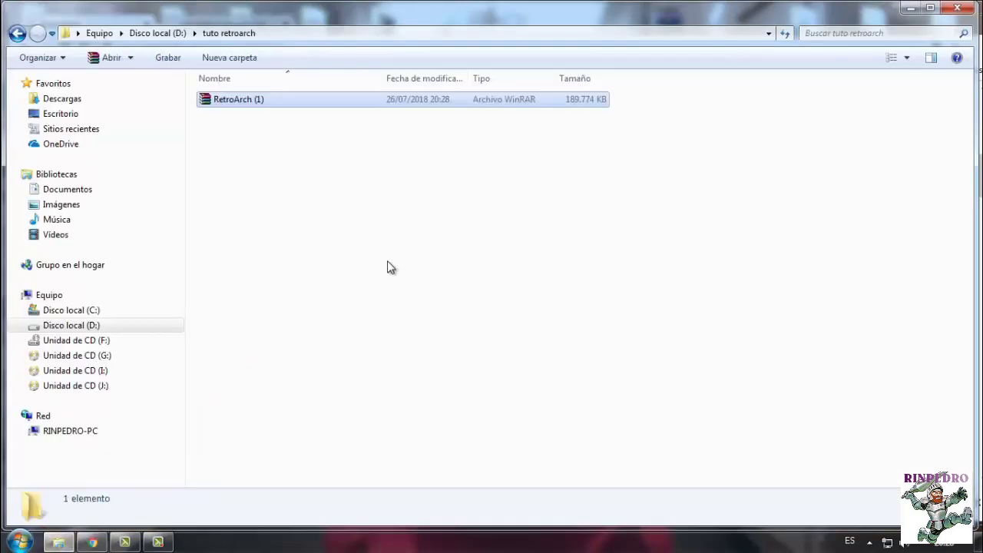
Extract the RetroArch (1) archive into the tuto retroarch folder, and delete the archive file
right_click(330, 104)
left_click(392, 158)
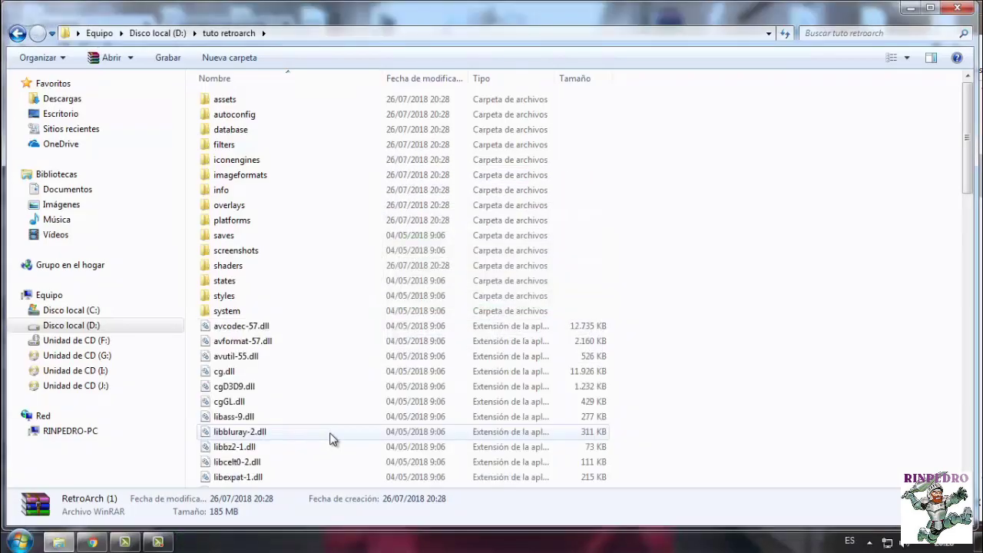
scroll(666, 232, "down", 20)
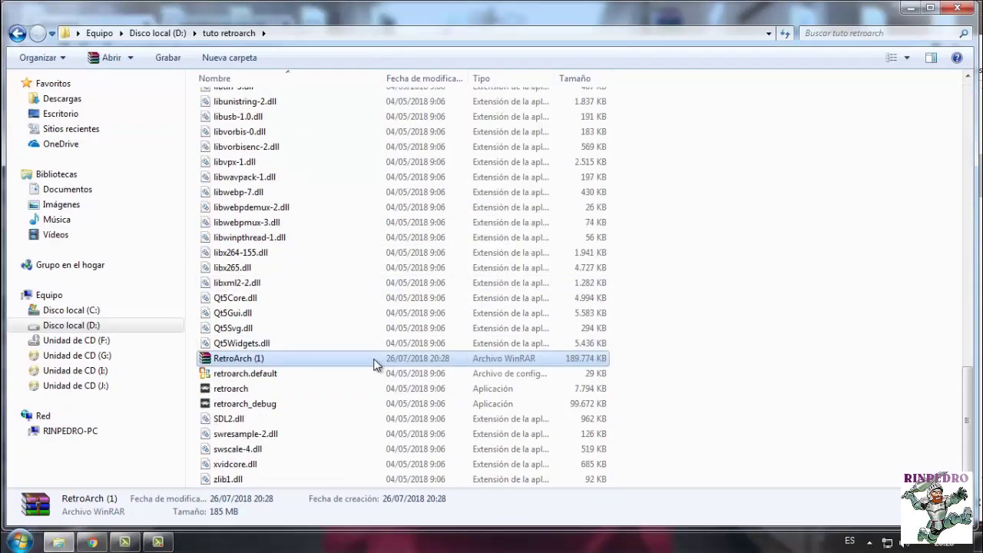
key("Delete")
left_click(544, 332)
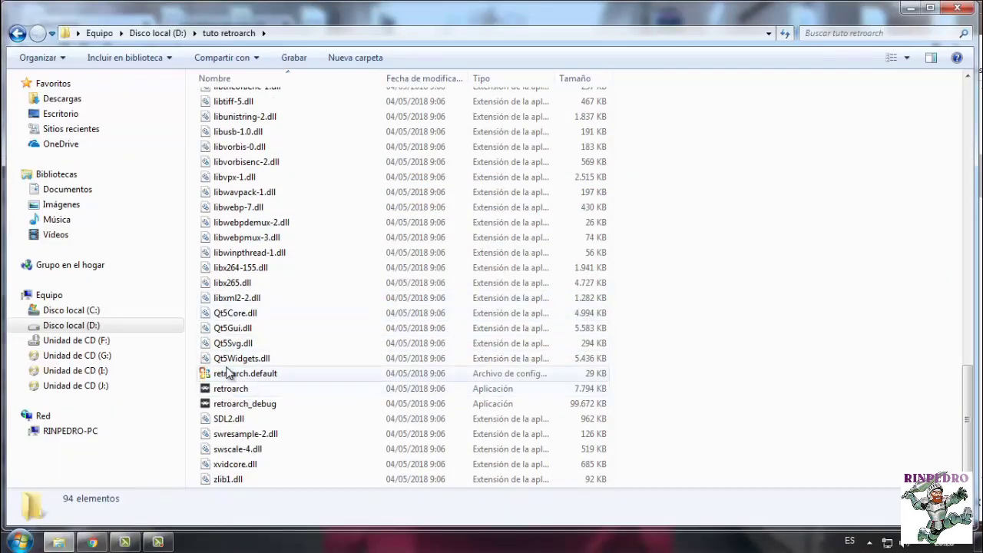
Launch the retroarch application from the extracted files
double_click(224, 392)
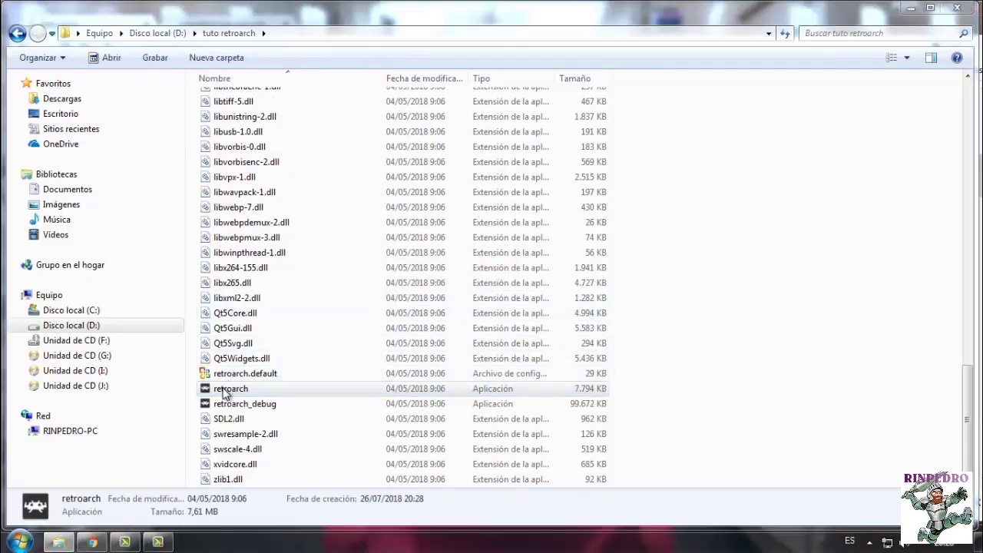
left_click(533, 285)
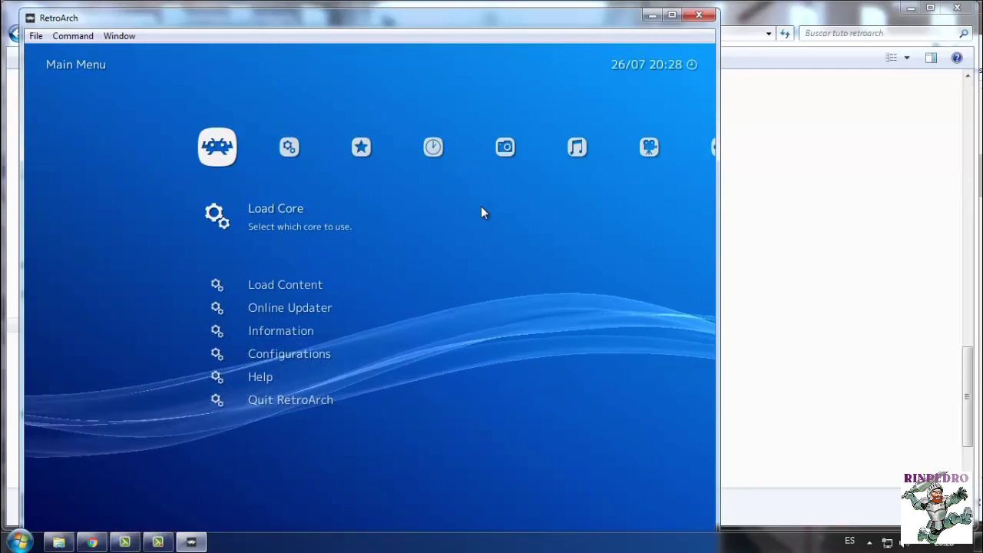
Set the interface language to Español in the User settings and return to the settings list
key("Right")
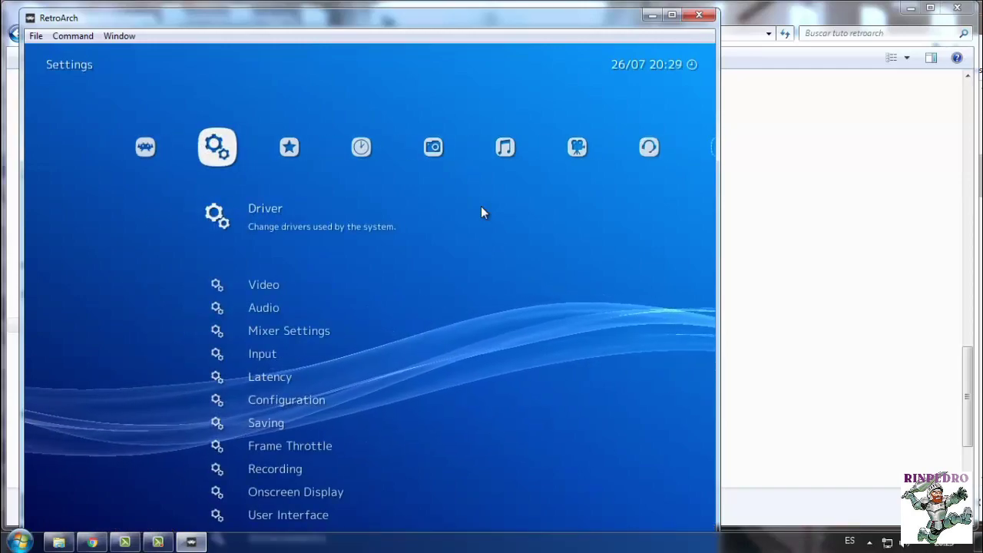
key("Down")
key("Down")
key("Down")
key("Down")
key("Down")
key("Down")
key("Down")
key("Down")
key("Down")
key("Down")
key("Down")
key("Down")
key("Down")
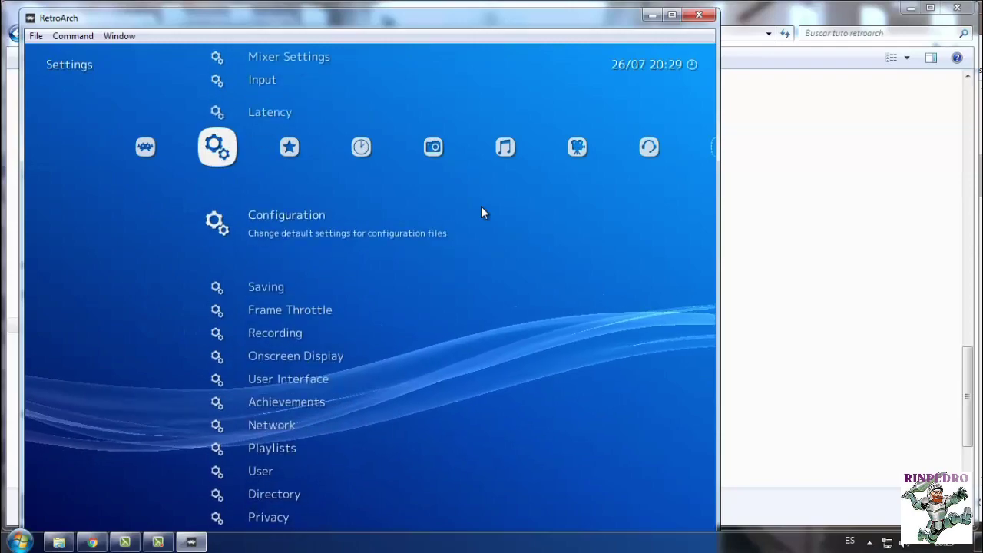
key("Down")
key("Down")
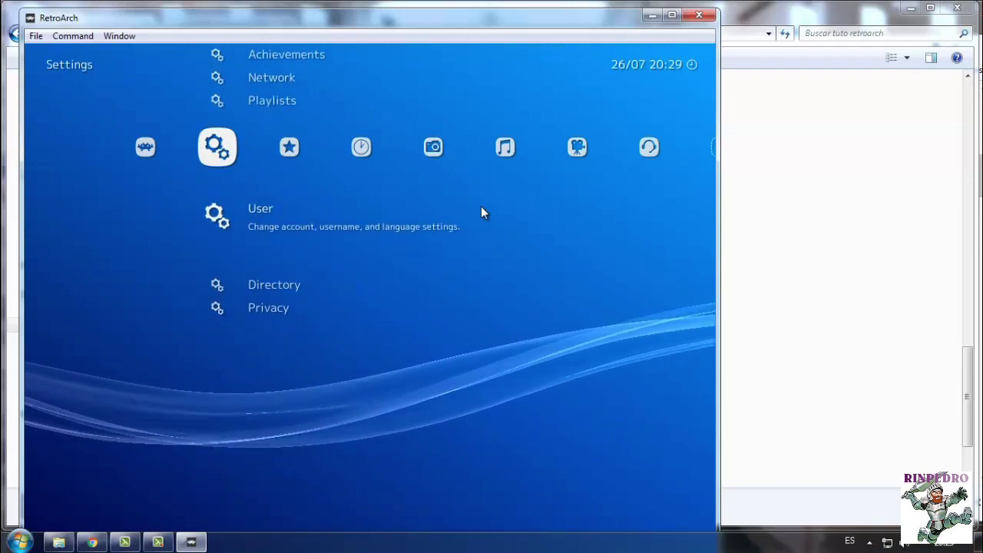
key("Return")
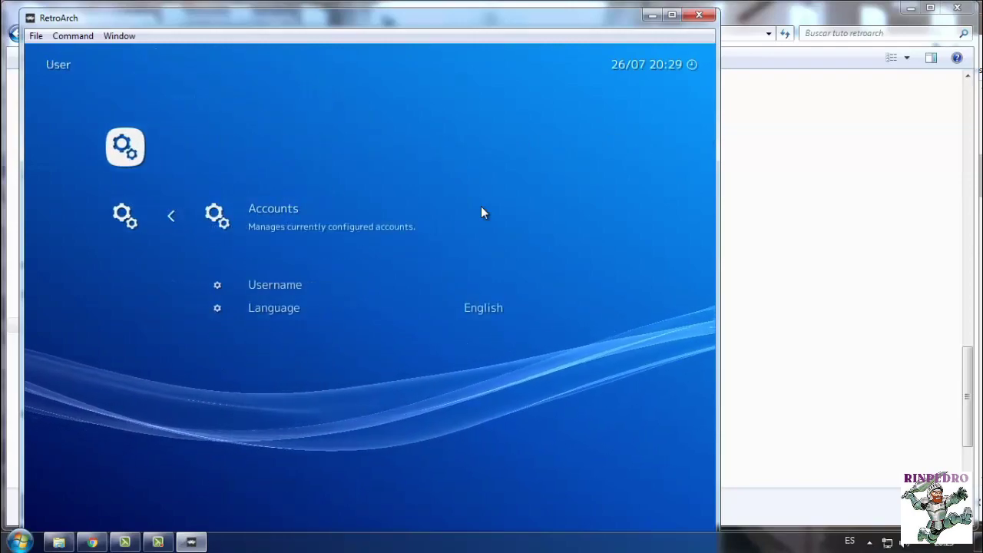
key("Down")
key("Down")
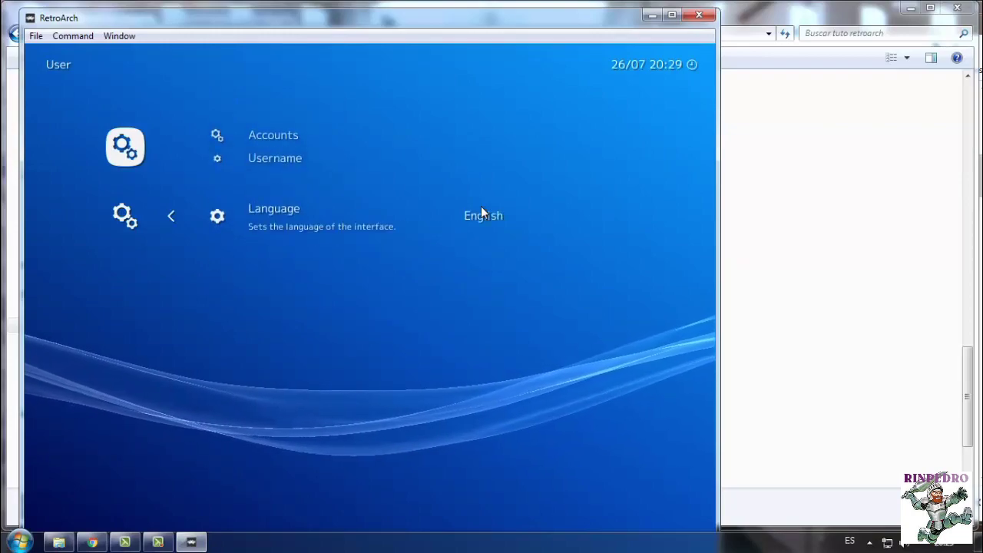
key("Right")
key("Right")
key("Right")
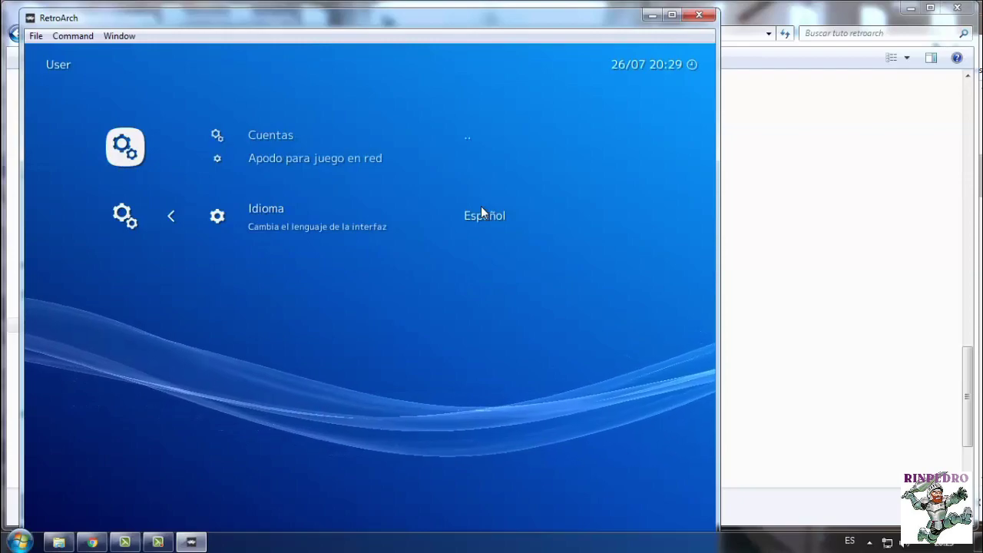
key("Up")
key("Up")
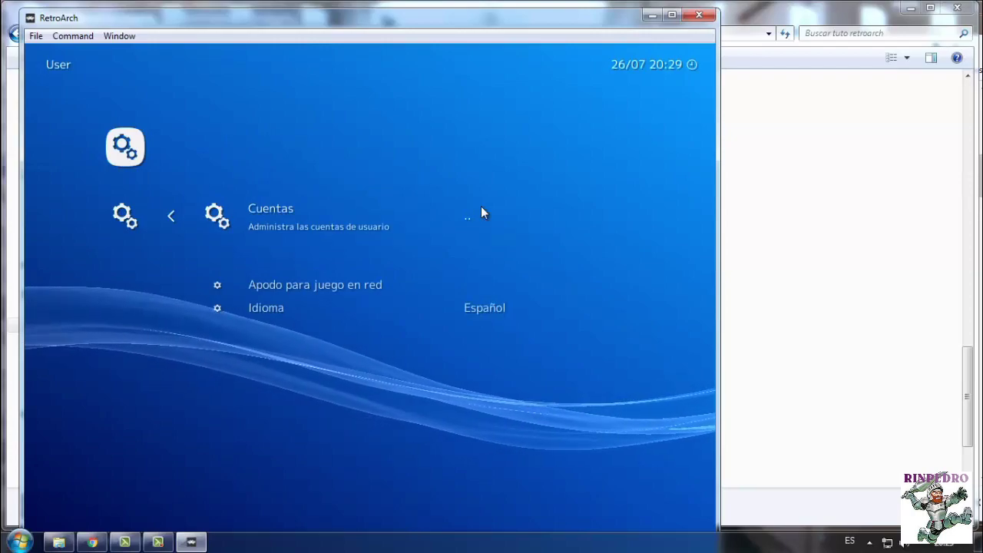
key("BackSpace")
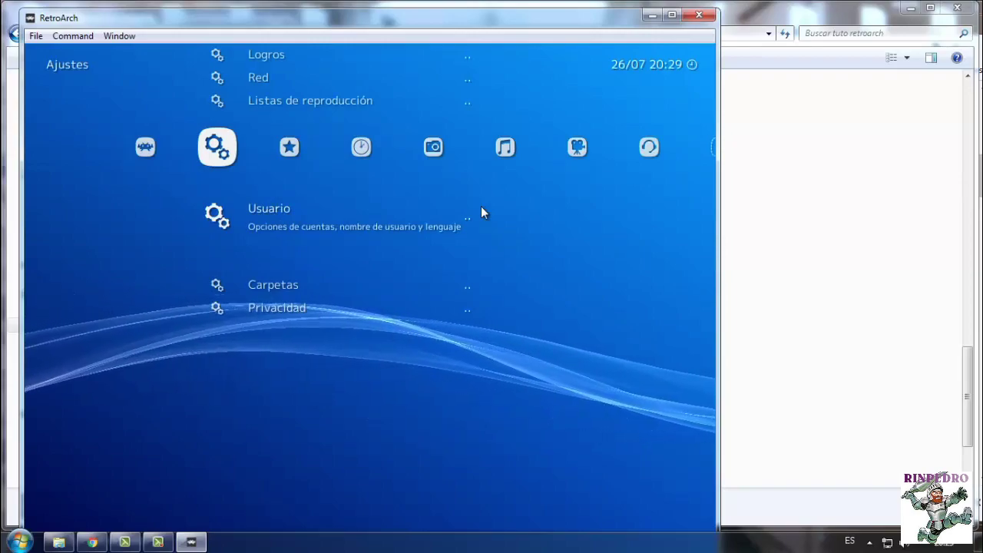
key("Up")
key("Up")
key("Up")
key("Up")
key("Up")
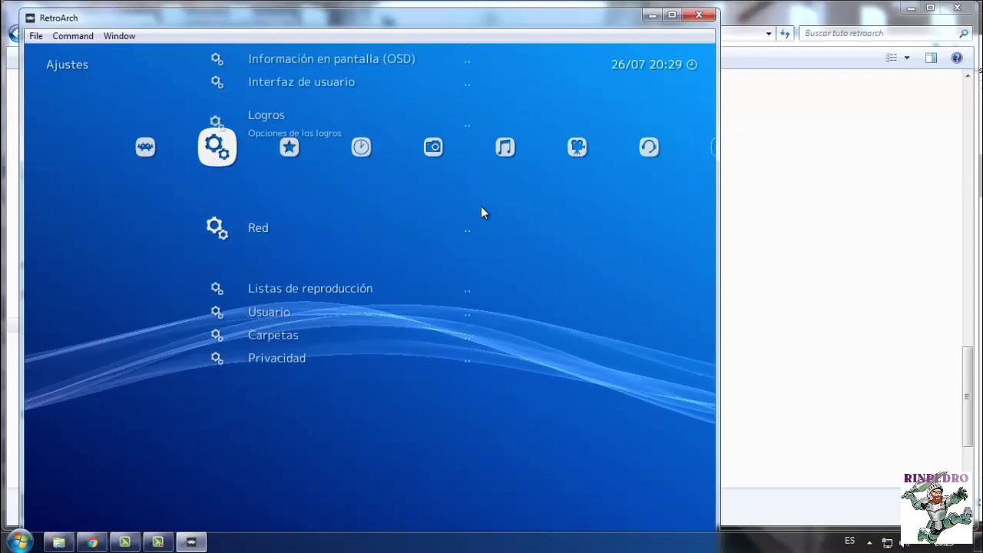
key("Left")
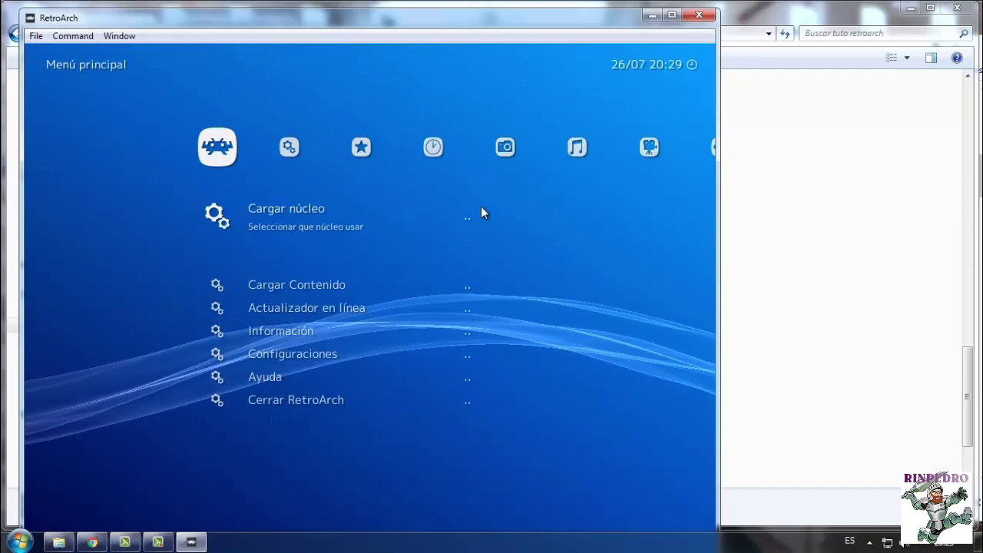
Open the Apariencia options within the Interfaz de usuario settings
key("Right")
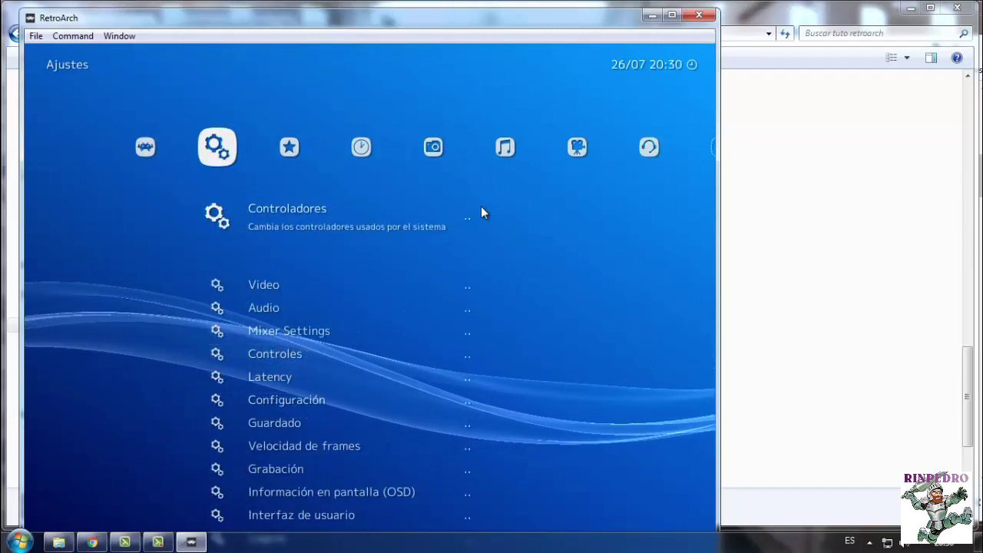
key("Down")
key("Down")
key("Down")
key("Down")
key("Down")
key("Down")
key("Down")
key("Down")
key("Down")
key("Down")
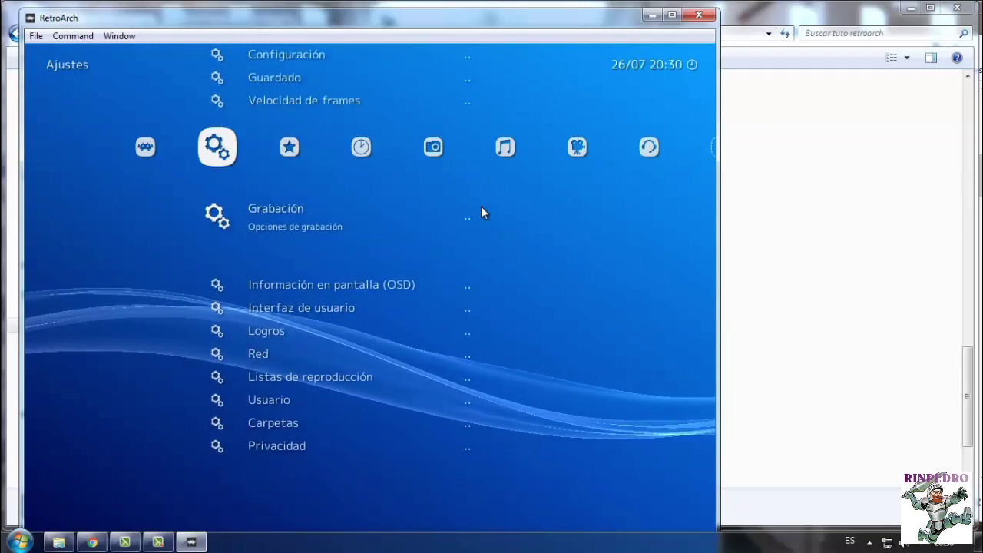
key("Down")
key("Return")
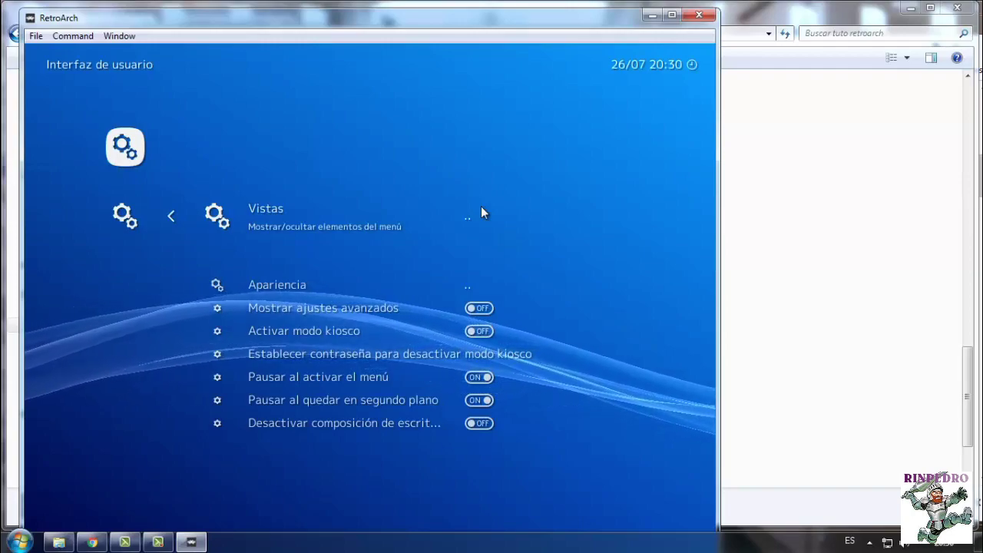
key("Down")
key("Return")
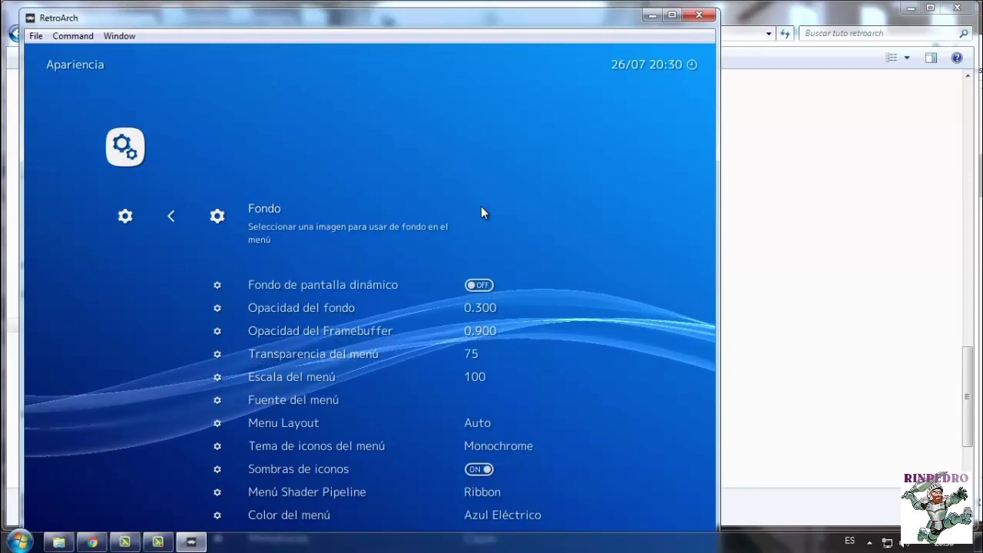
Turn off the animated menu background by setting Menú Shader Pipeline to OFF
key("Down")
key("Down")
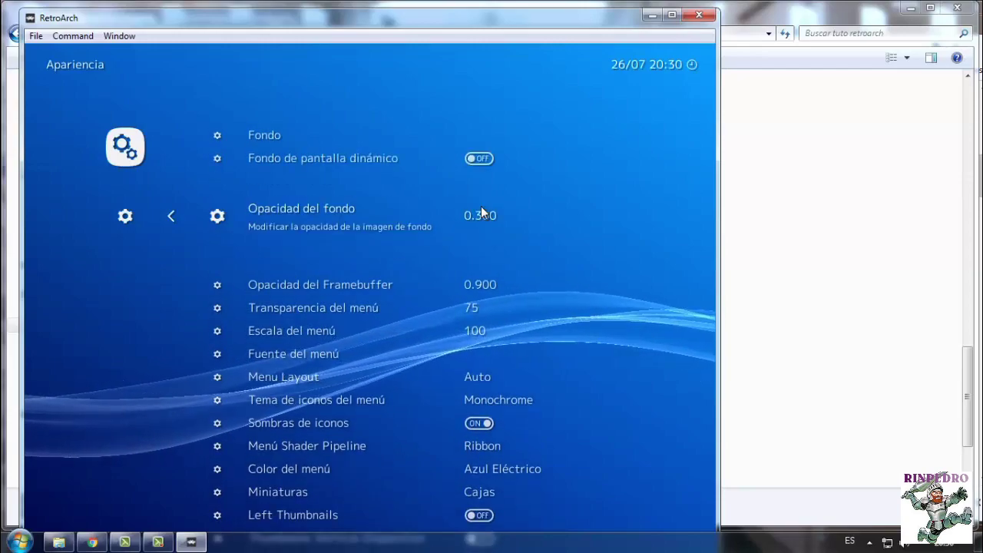
key("Down")
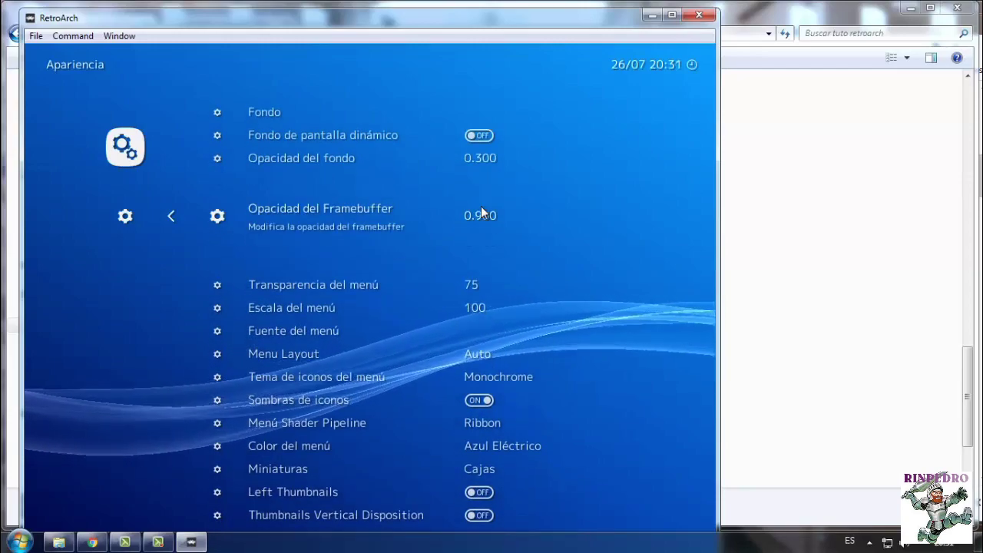
key("Down")
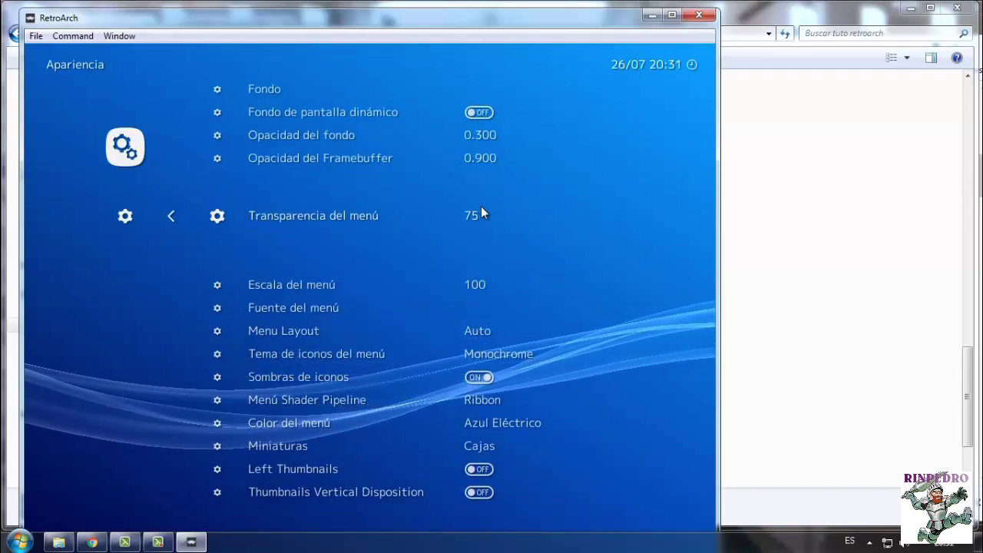
key("Down")
key("Down")
key("Down")
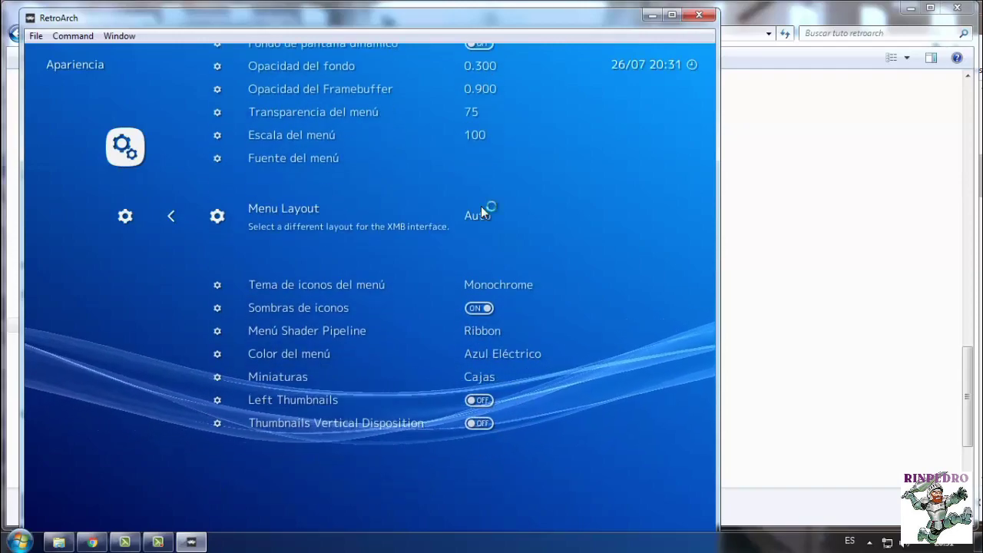
key("Down")
key("Down")
key("Down")
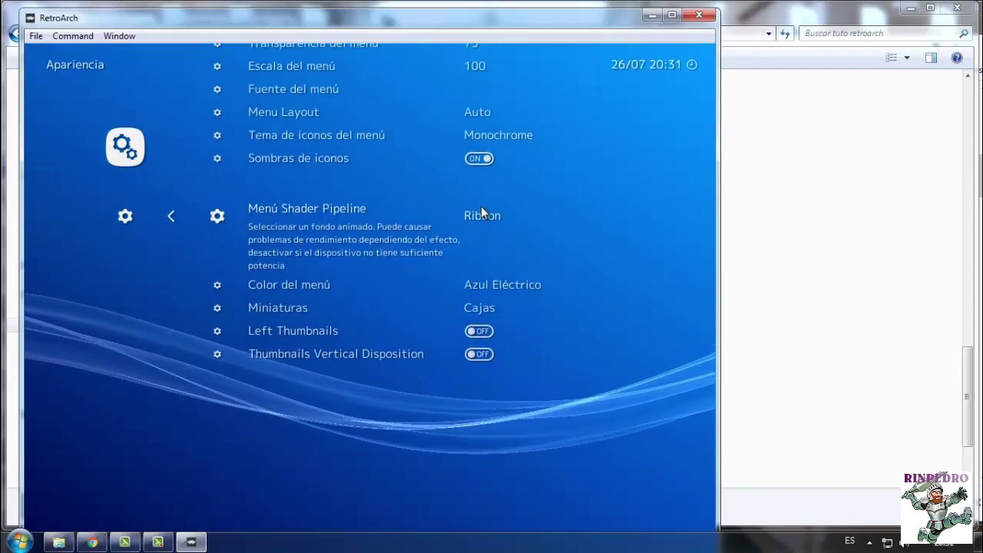
key("Right")
key("Right")
key("Right")
key("Right")
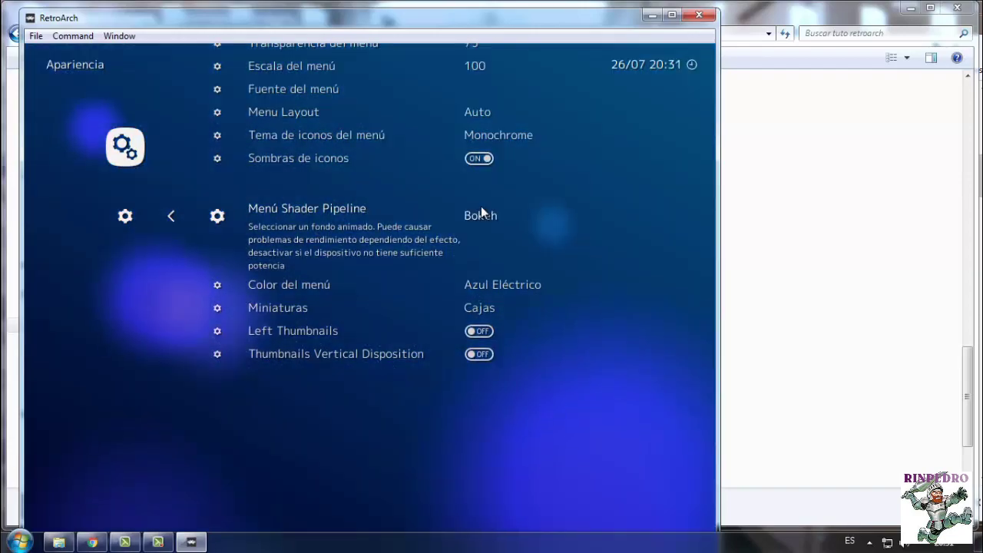
key("Right")
key("Right")
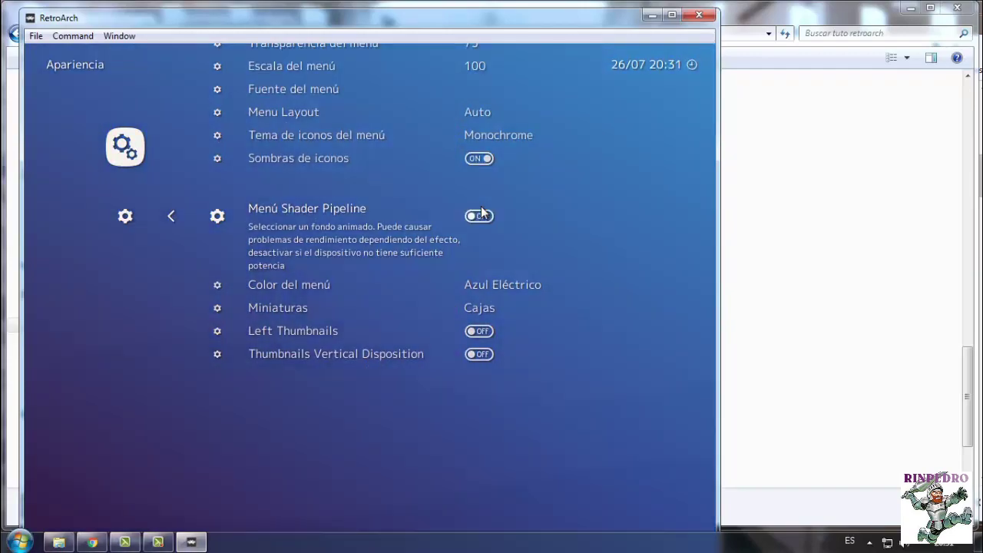
Set the menu colour (Color del menú) to Violeta
key("Down")
key("Right")
key("Right")
key("Right")
key("Right")
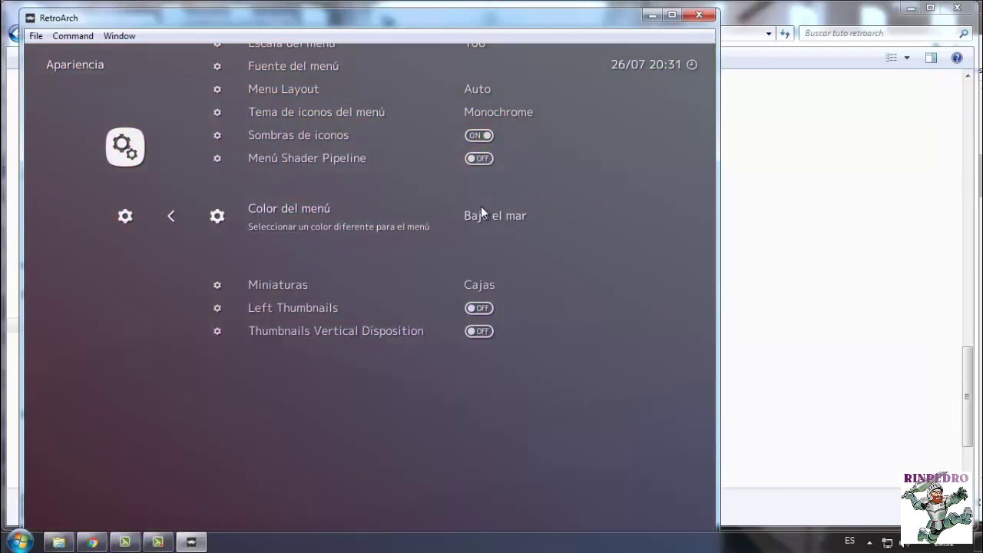
key("Right")
key("Right")
key("Right")
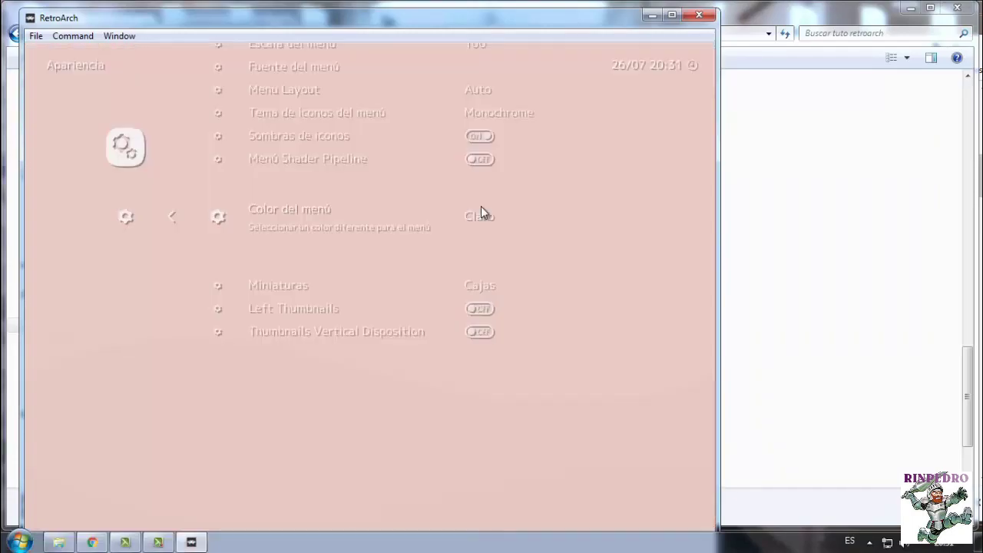
key("Right")
key("Right")
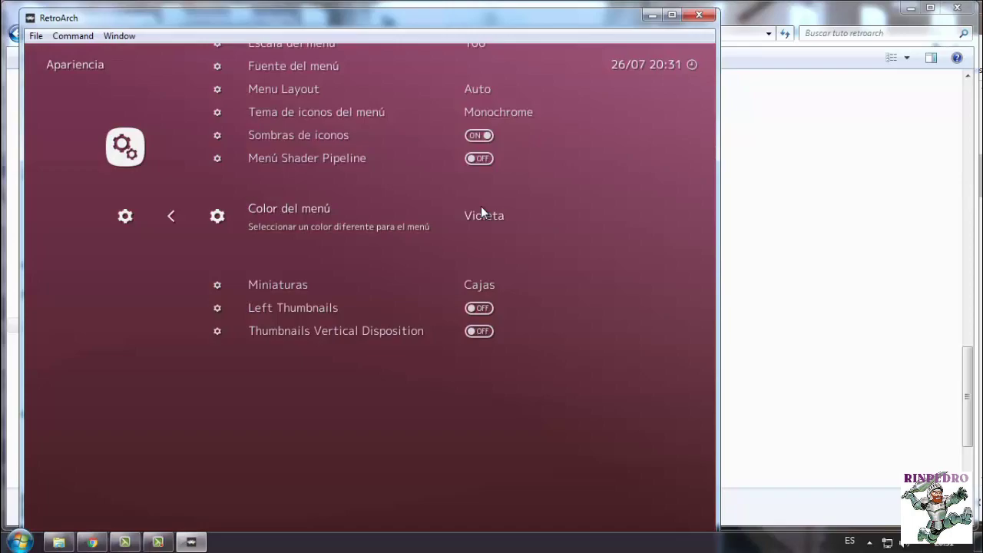
Change the menu icon theme (Tema de iconos del menú) to FlatUI
key("Up")
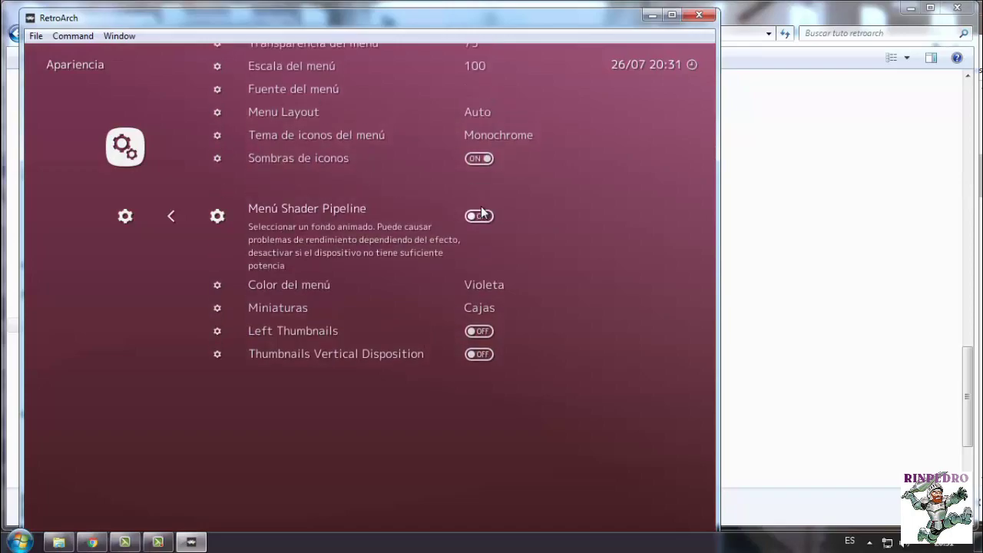
key("Up")
key("Up")
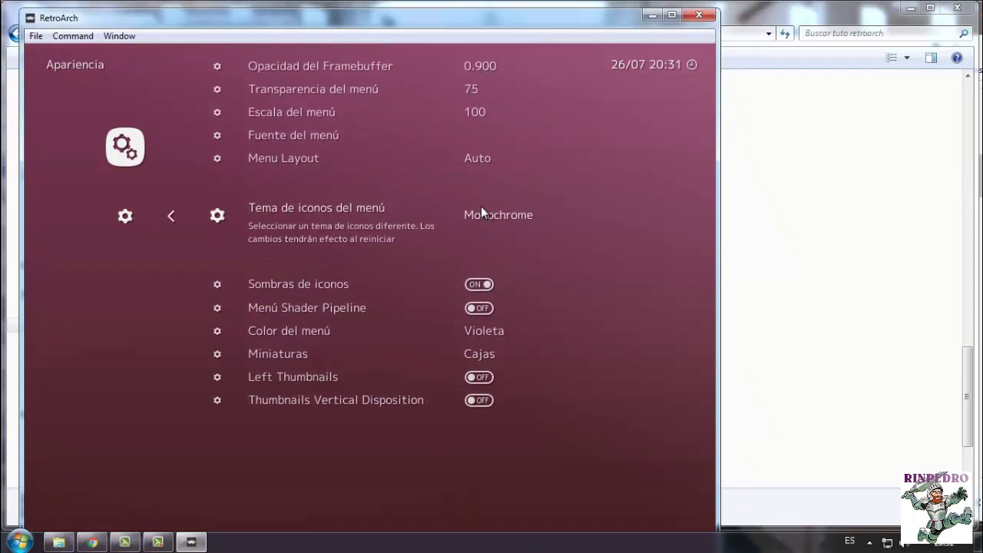
key("Right")
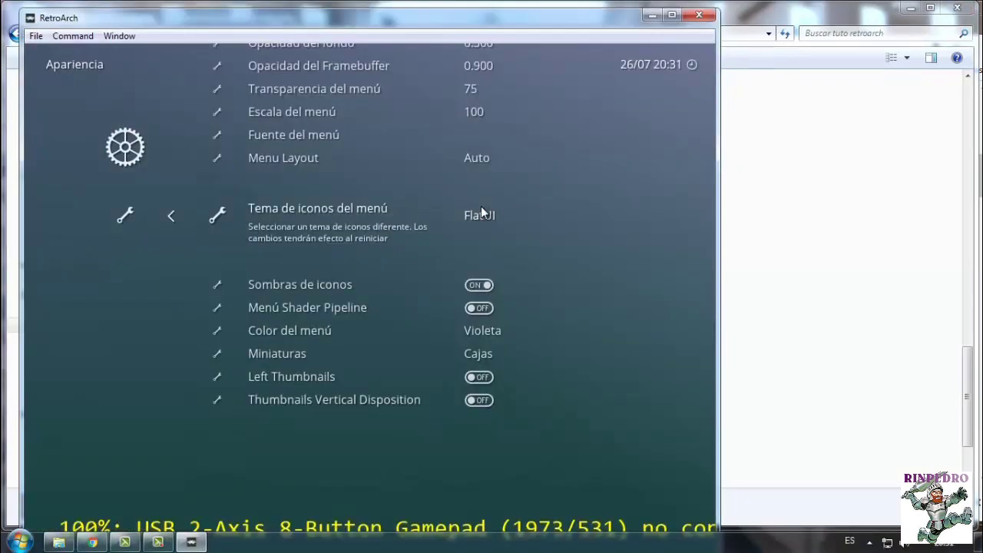
Change the menu icon theme (Tema de iconos del menú) to RetroActive
key("Right")
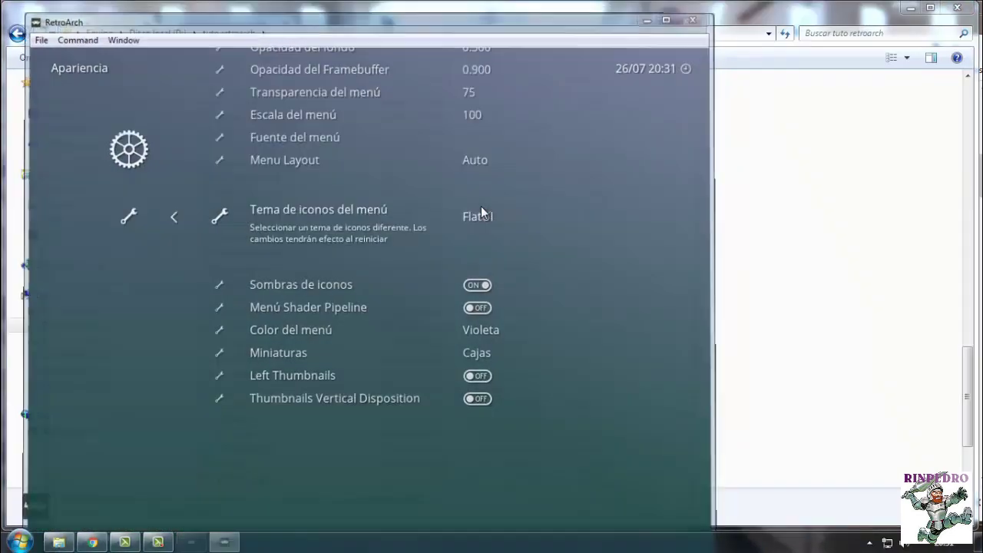
key("Down")
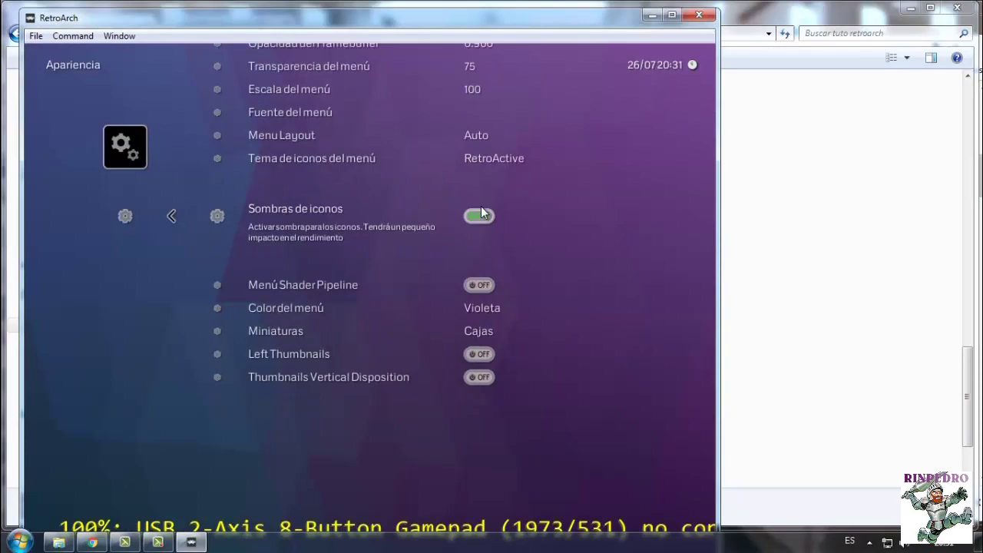
Review the Apariencia options from Sombras de iconos back up to Fondo
key("Up")
key("Up")
key("Up")
key("Up")
key("Up")
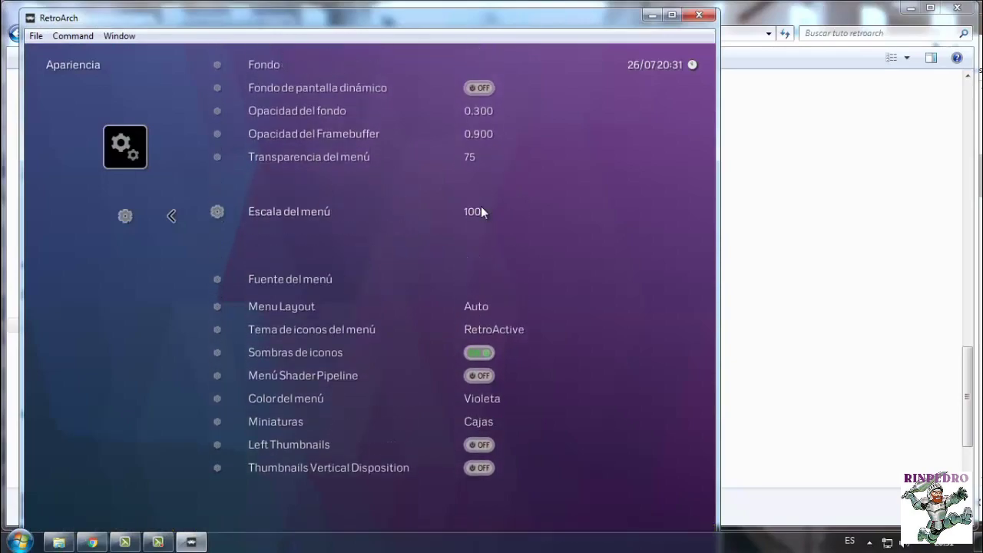
key("Up")
key("Up")
key("Up")
key("Up")
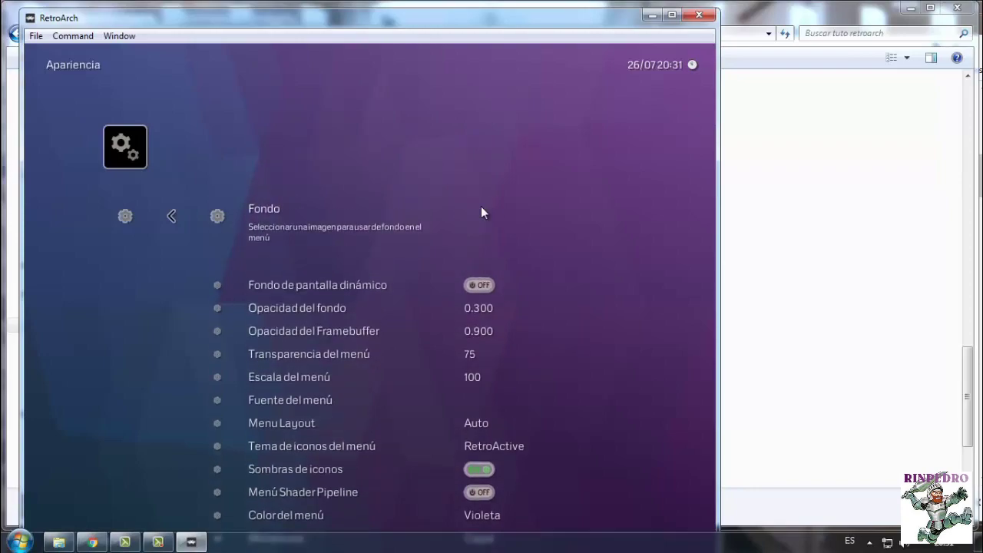
Leave the Apariencia and Interfaz de usuario settings and go back up the Ajustes list
key("BackSpace")
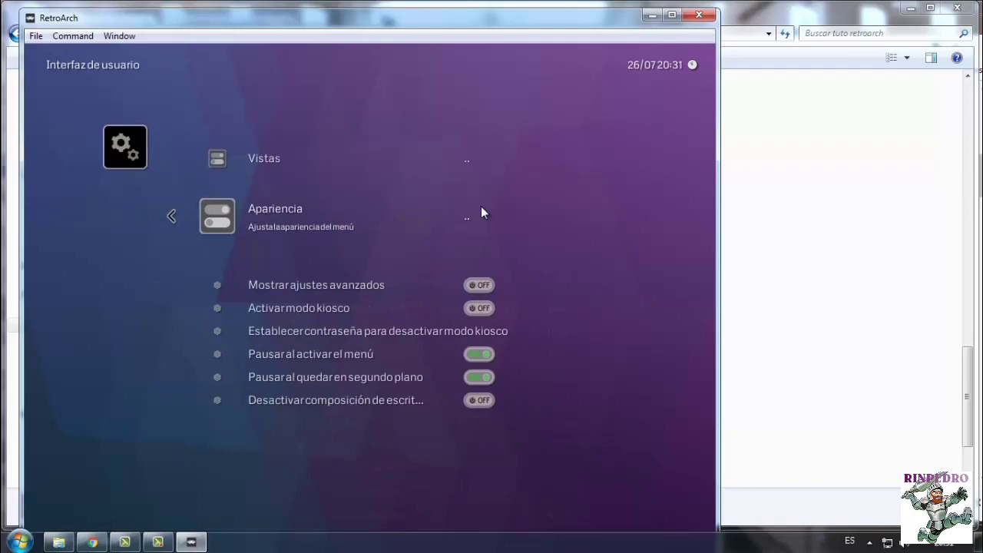
key("BackSpace")
key("Up")
key("Up")
key("Up")
key("Up")
key("Up")
key("Up")
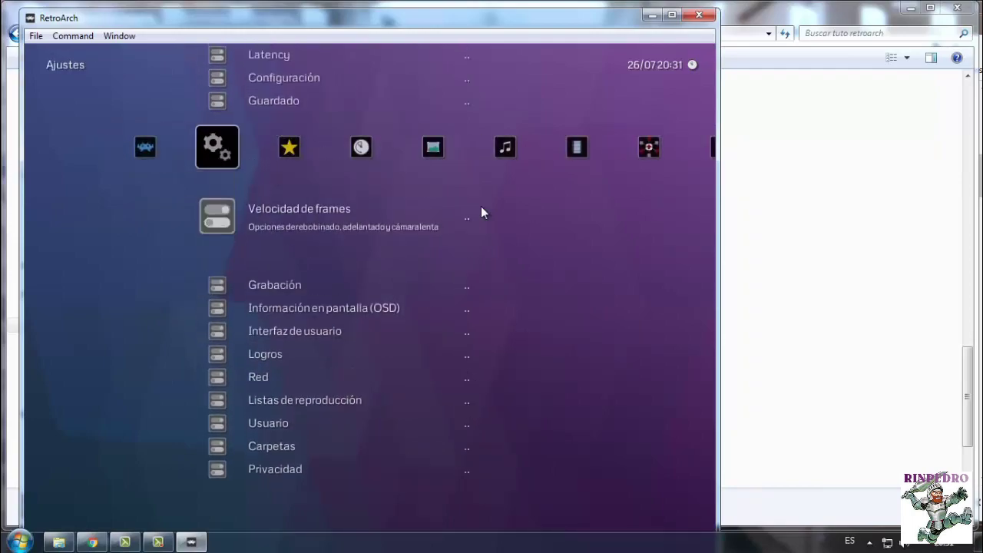
key("Up")
key("Up")
Look through the main menu sections, including Historial and Importar contenido
key("Right")
key("Right")
key("Right")
key("Right")
key("Right")
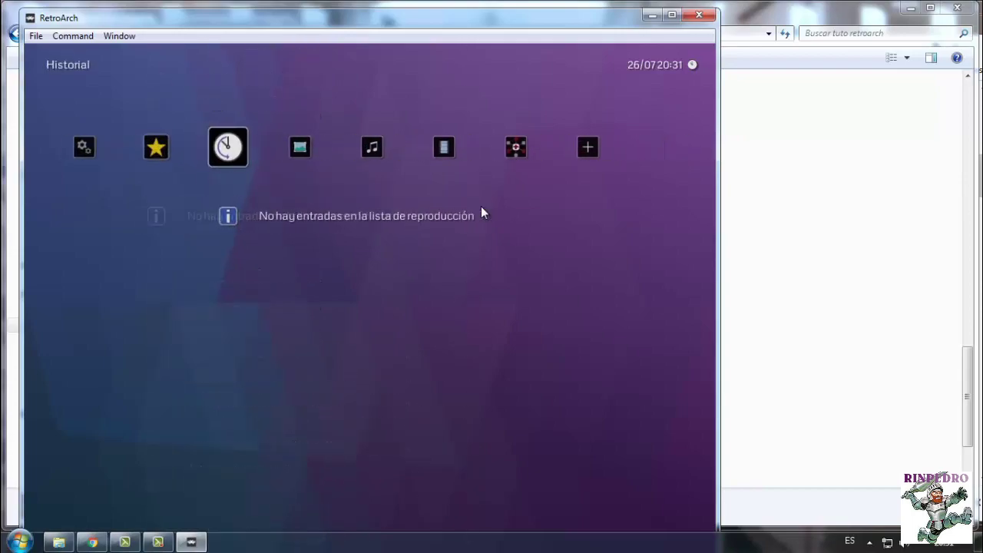
key("Right")
key("Right")
key("Left")
key("Left")
key("Left")
key("Left")
key("Left")
key("Left")
key("Left")
key("Left")
key("Left")
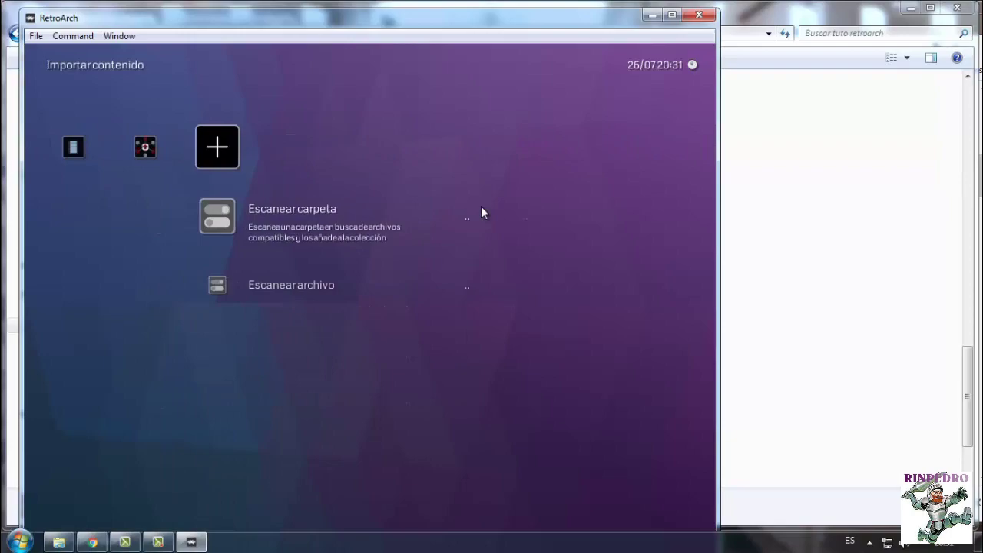
Open Actualizador en línea from the Menú principal
key("Right")
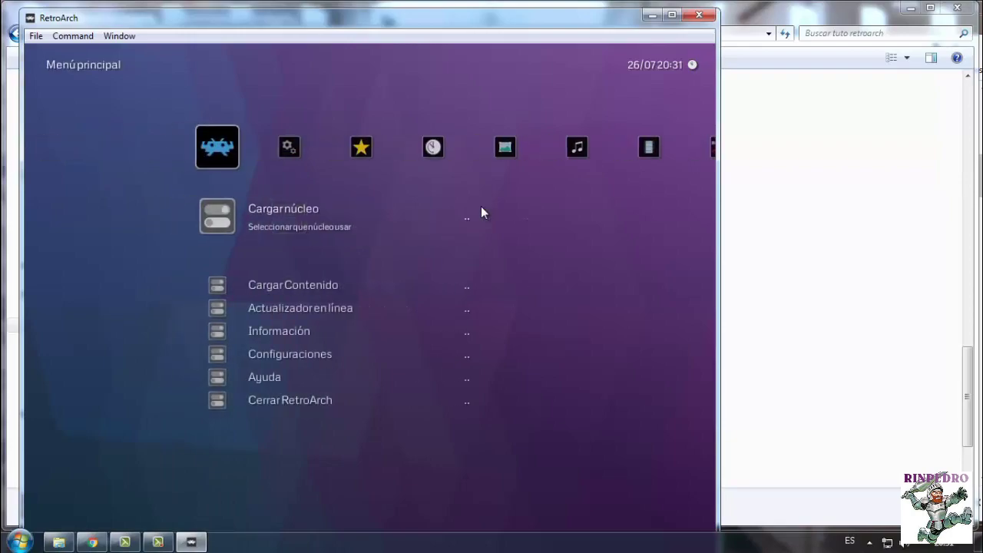
key("Down")
key("Down")
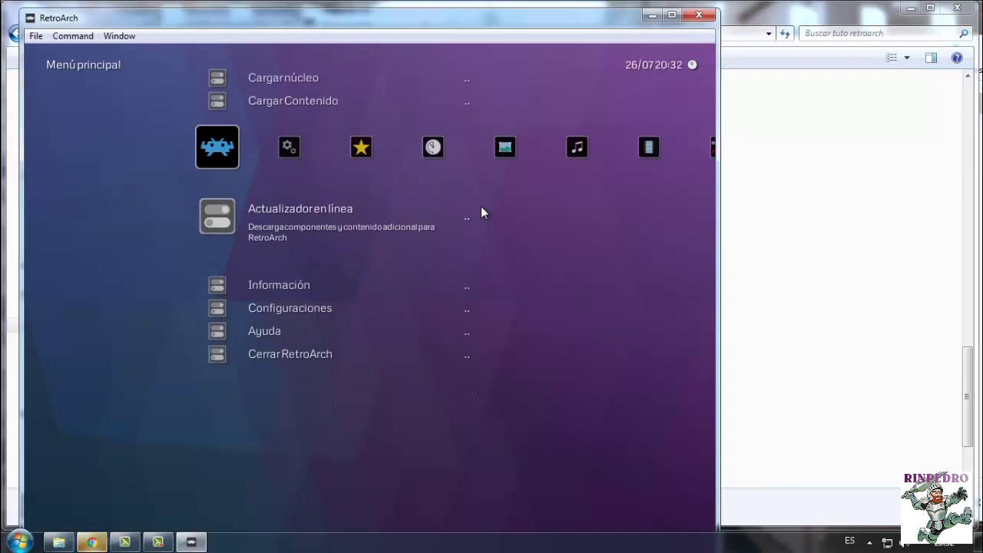
key("Return")
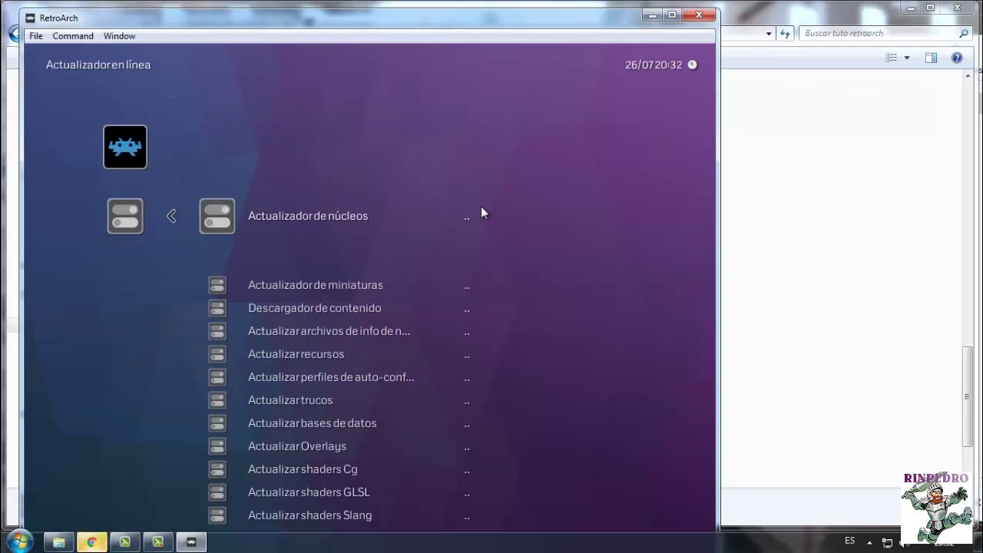
Open the Actualizador de núcleos list of downloadable cores
key("Down")
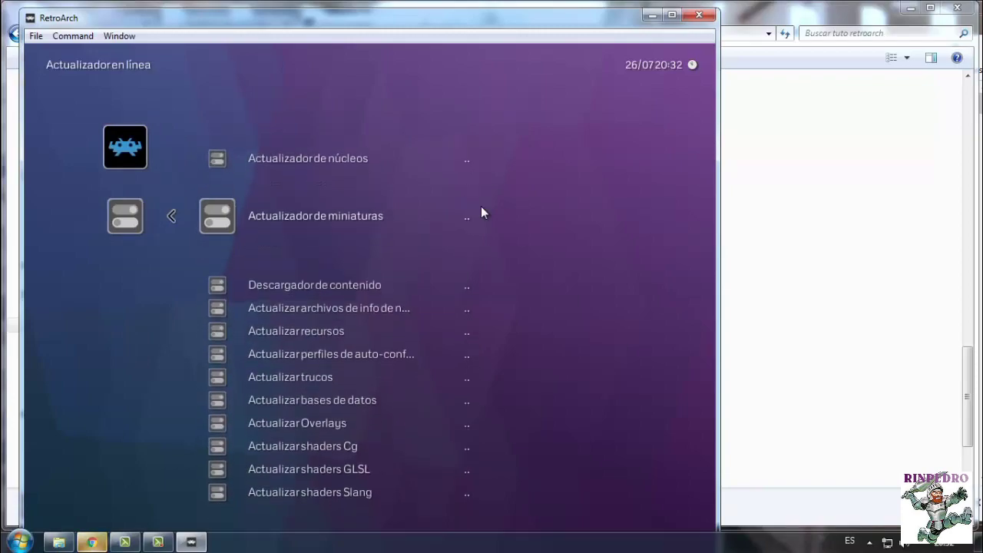
key("Down")
key("Up")
key("Up")
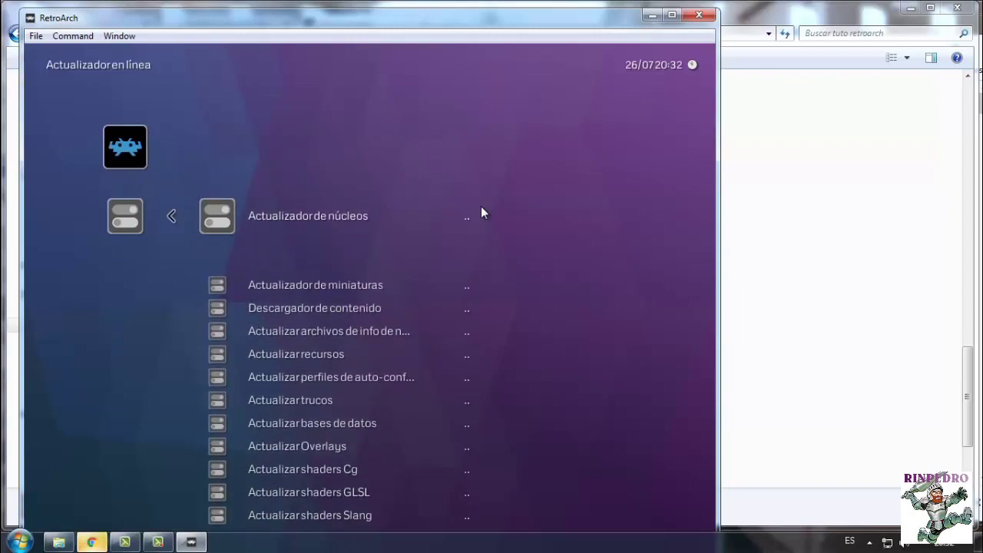
key("Return")
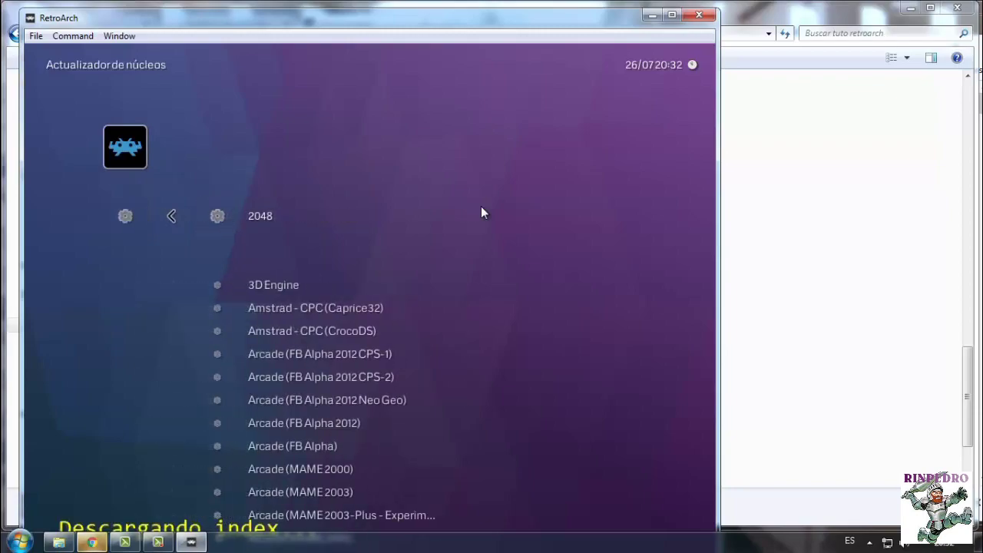
Look through the downloadable cores from 2048 down to the NEC systems
key("Down")
key("Down")
key("Down")
key("Down")
key("Down")
key("Down")
key("Down")
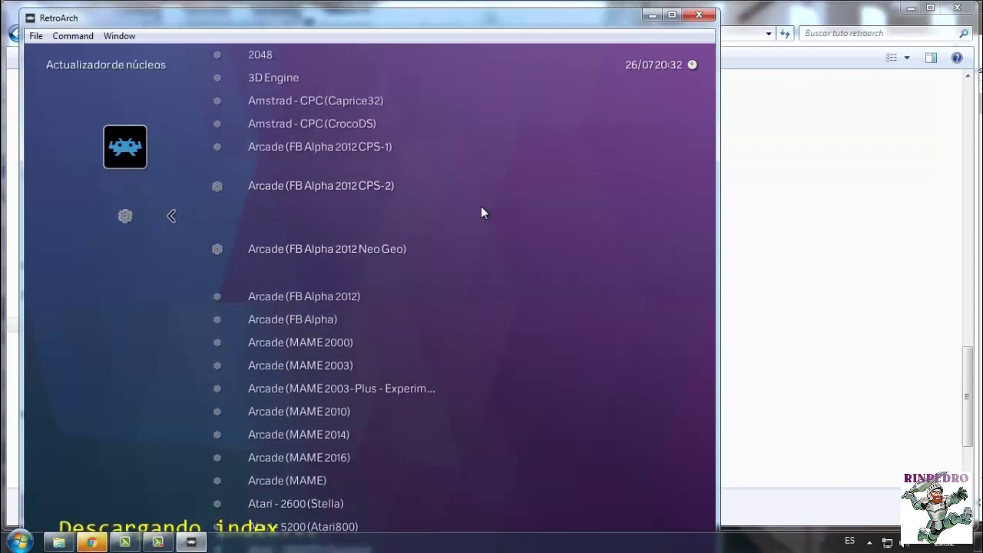
key("Down")
key("Down")
key("Down")
key("Down")
key("Down")
key("Down")
key("Down")
key("Down")
key("Down")
key("Down")
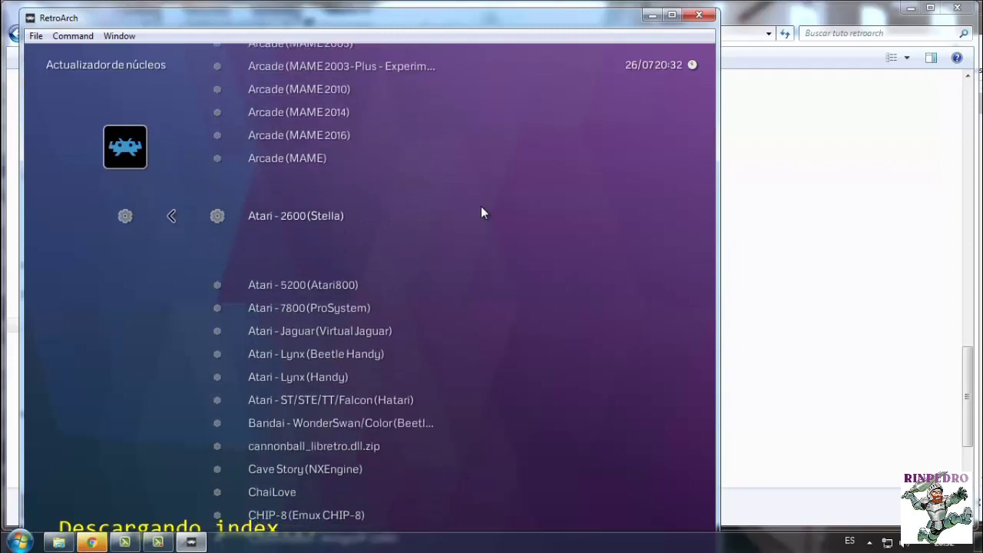
key("Down")
key("Down")
key("Down")
key("Down")
key("Down")
key("Down")
key("Down")
key("Down")
key("Down")
key("Down")
key("Down")
key("Down")
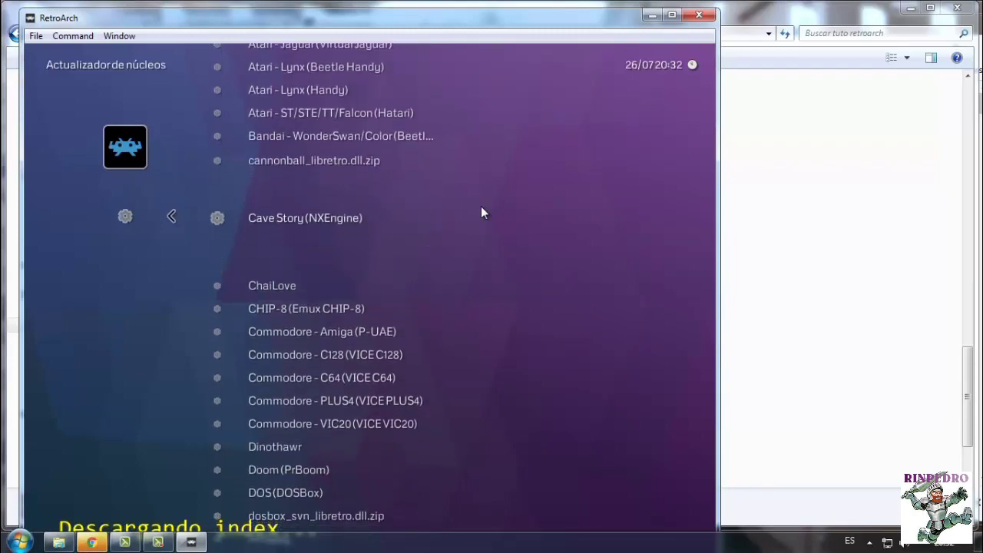
key("Down")
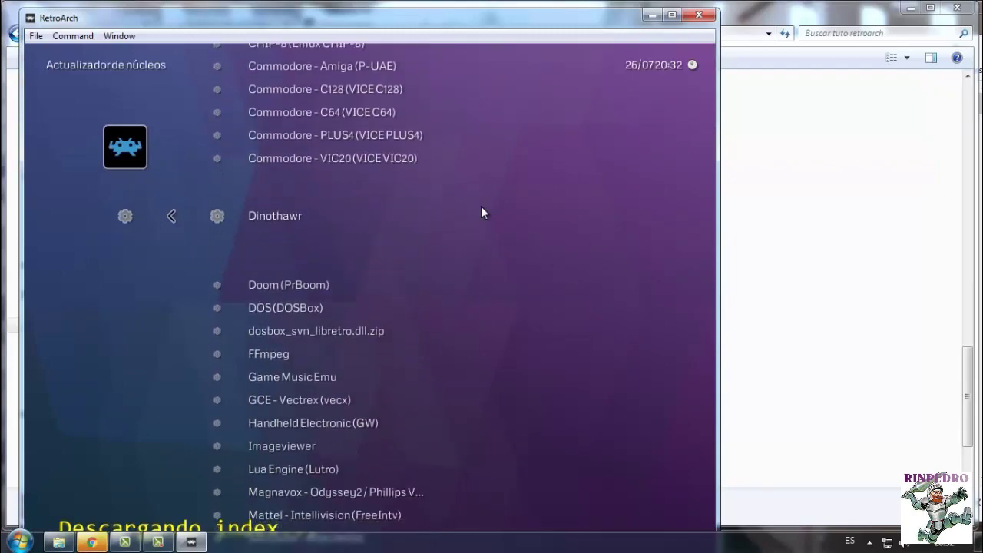
key("Down")
key("Down")
key("Down")
key("Down")
key("Down")
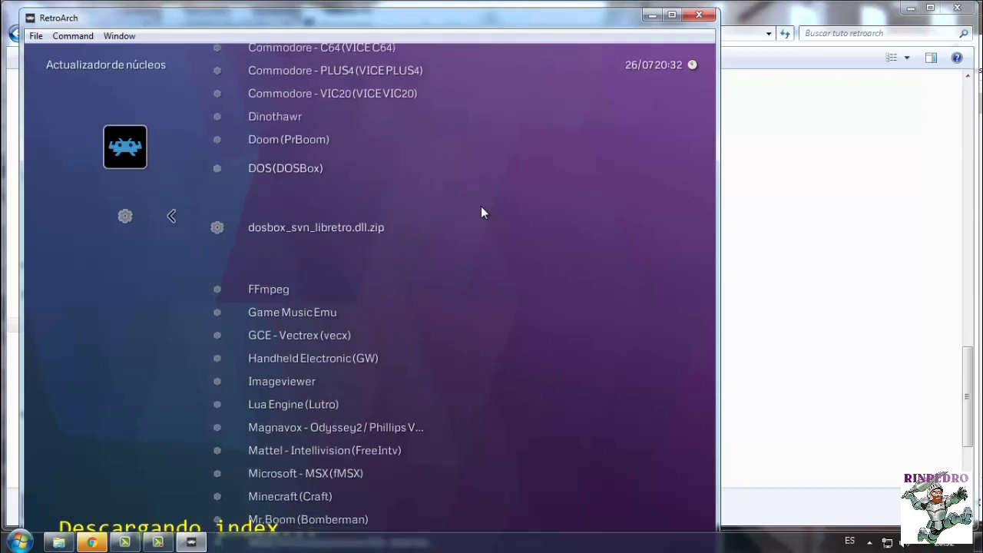
key("Down")
key("Down")
key("Down")
key("Down")
key("Down")
key("Down")
key("Down")
key("Down")
key("Down")
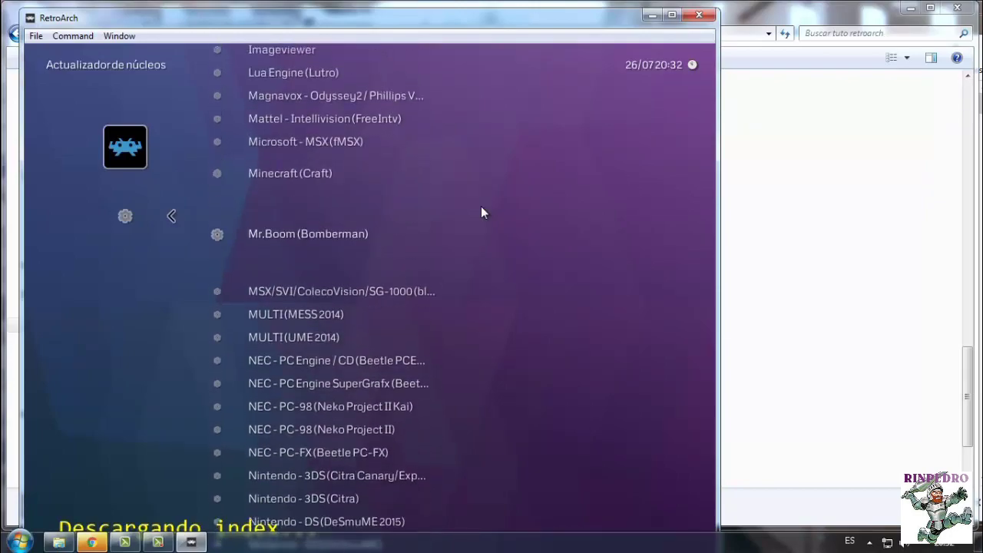
key("Down")
key("Down")
key("Down")
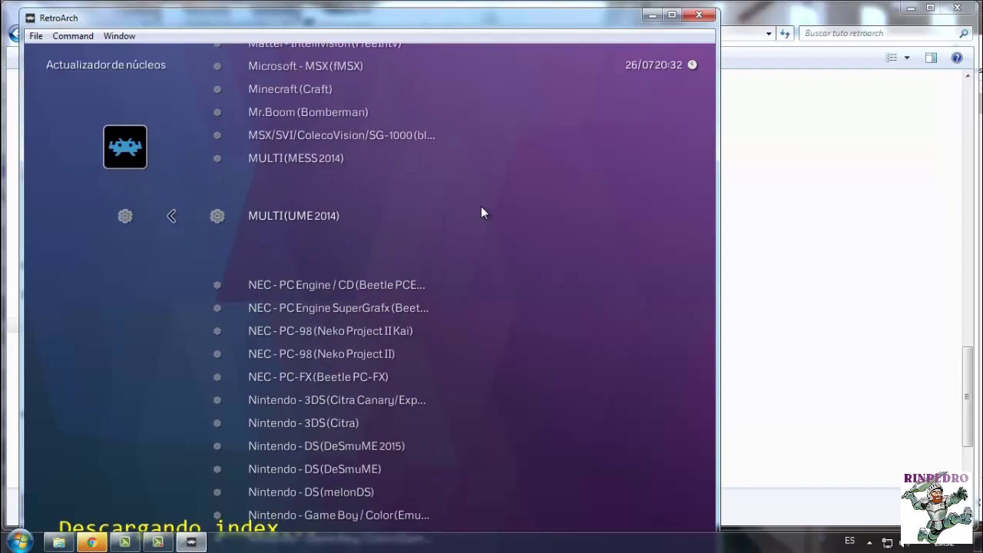
Download the NEC - PC Engine SuperGrafx (Beetle SGX) core
key("Down")
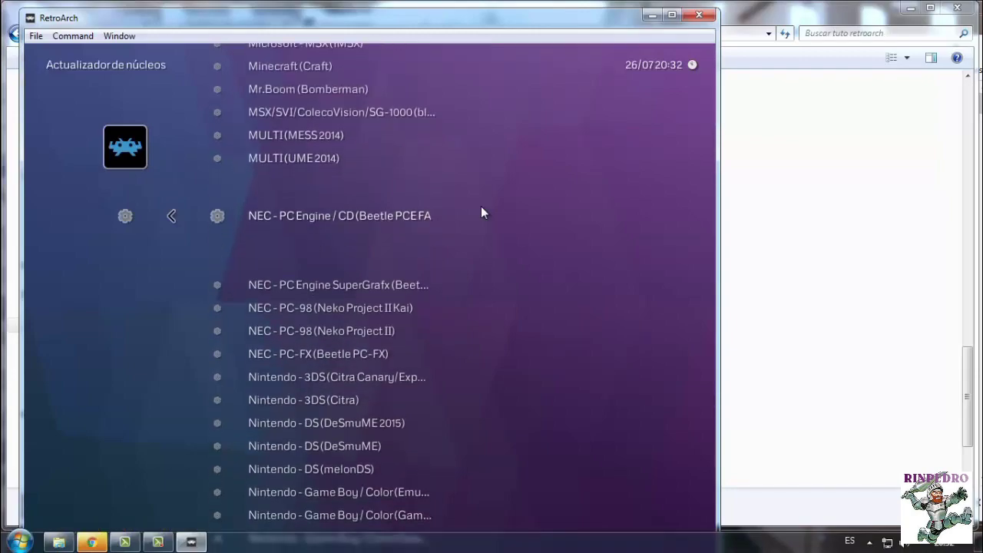
key("Down")
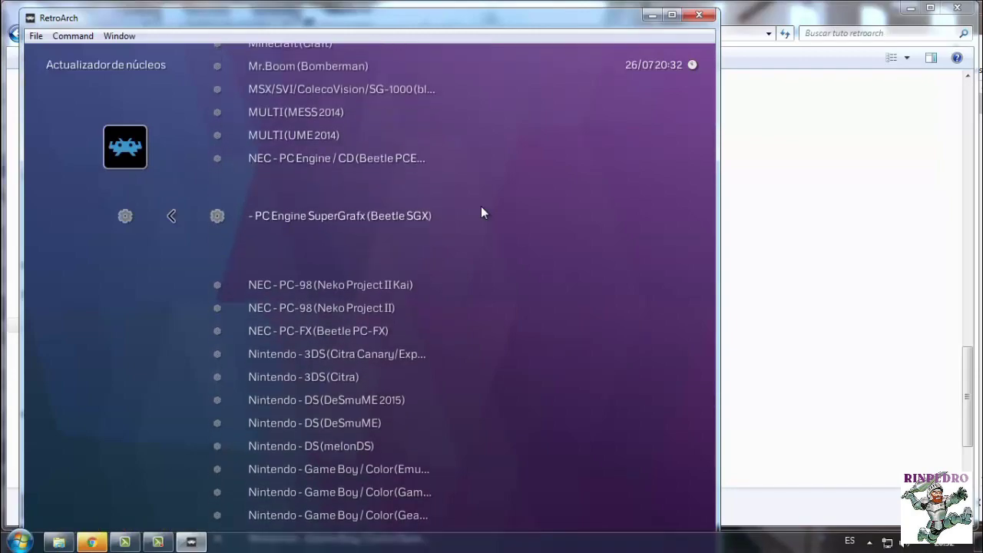
key("Down")
key("Up")
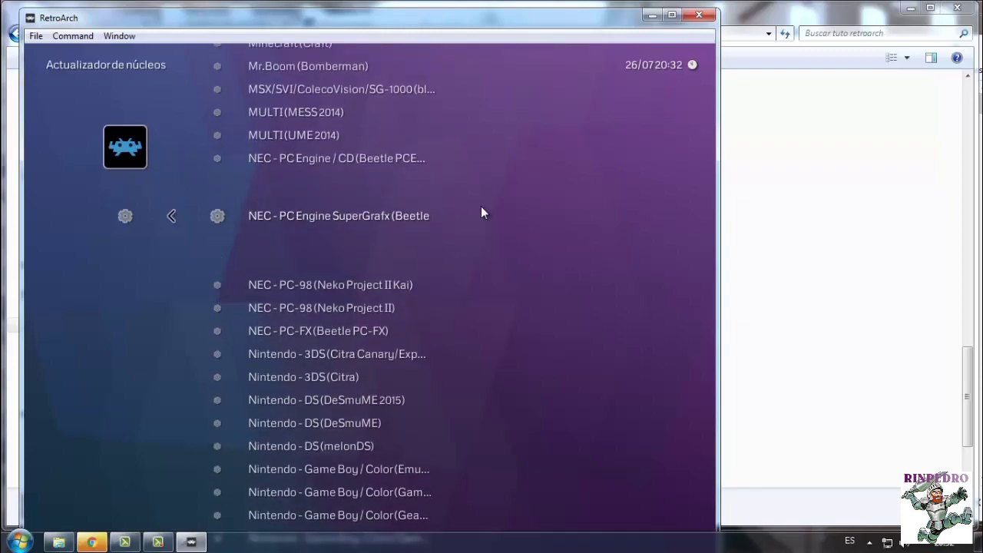
key("Return")
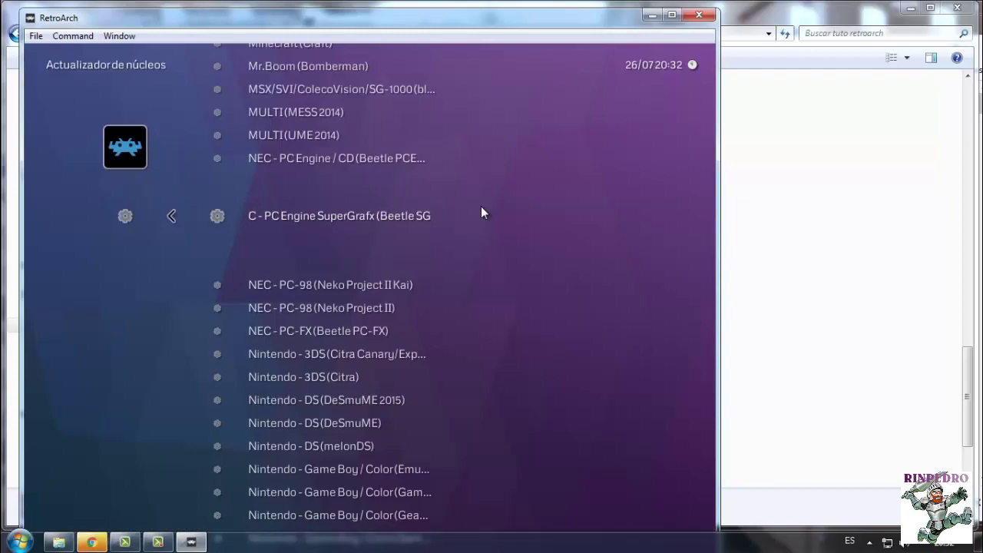
Leave the core updater and Actualizador en línea to return to the Menú principal
scroll(481, 209, "up", 8)
right_click(480, 206)
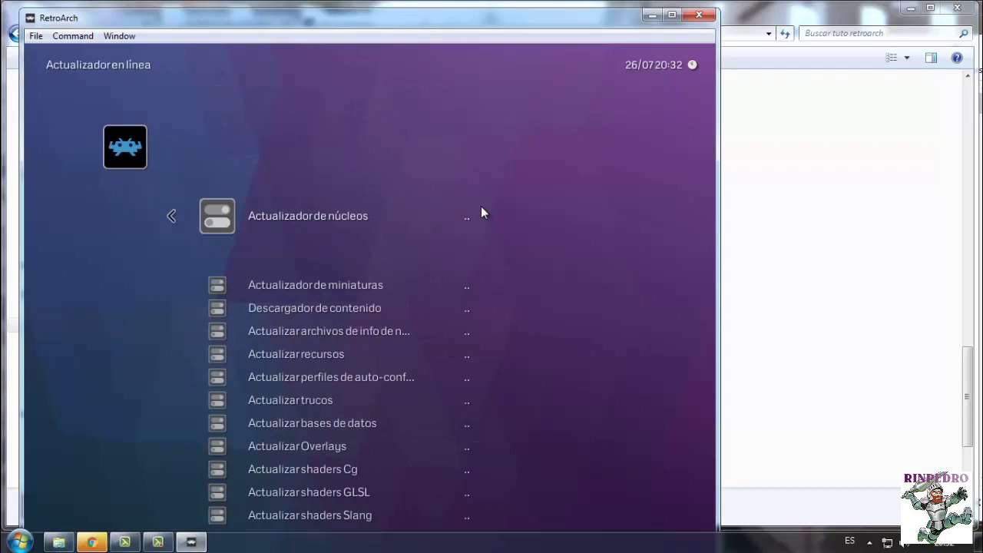
scroll(481, 207, "down", 1)
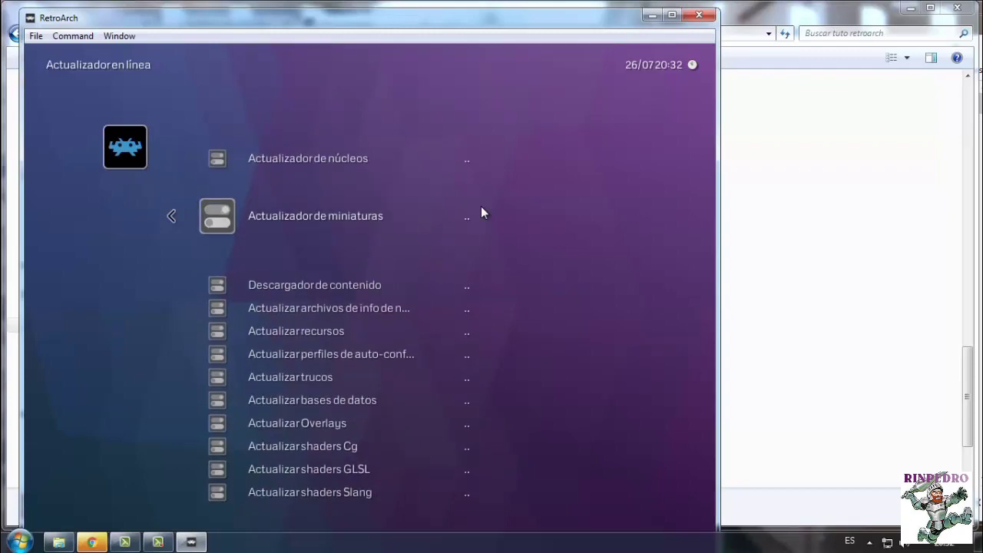
right_click(481, 208)
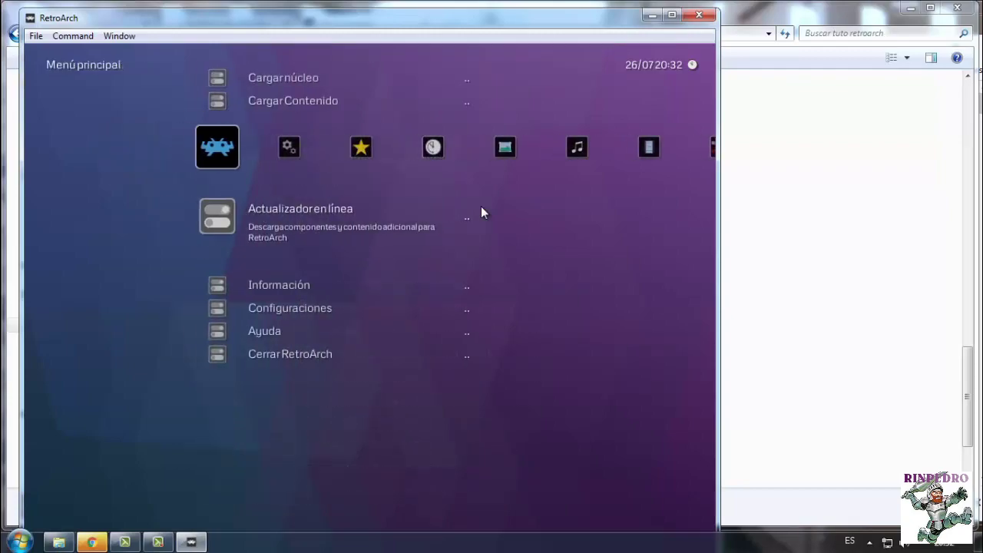
Open Cargar núcleo in the Menú principal to list the installed cores
scroll(481, 207, "up", 1)
scroll(481, 208, "up", 1)
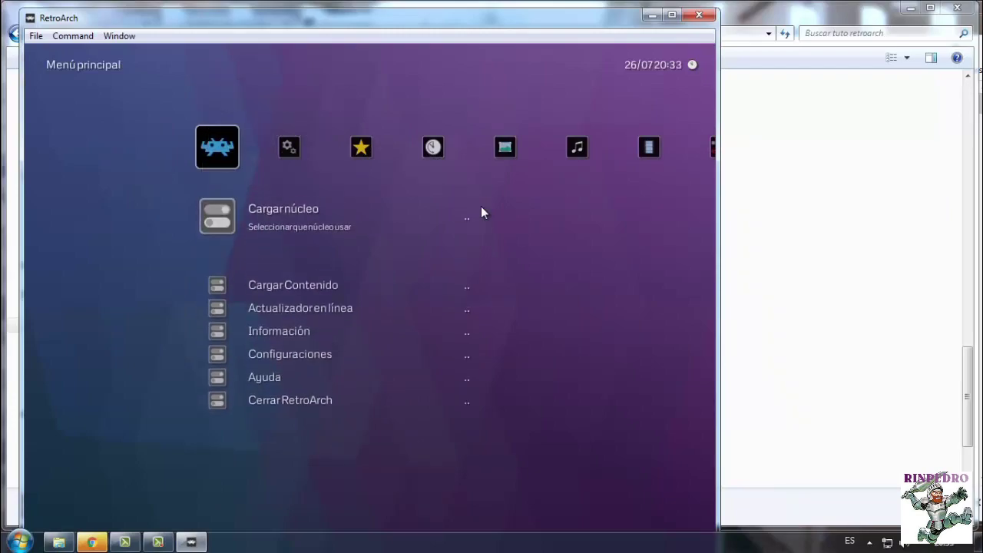
scroll(481, 207, "down", 1)
scroll(481, 208, "up", 1)
left_click(481, 207)
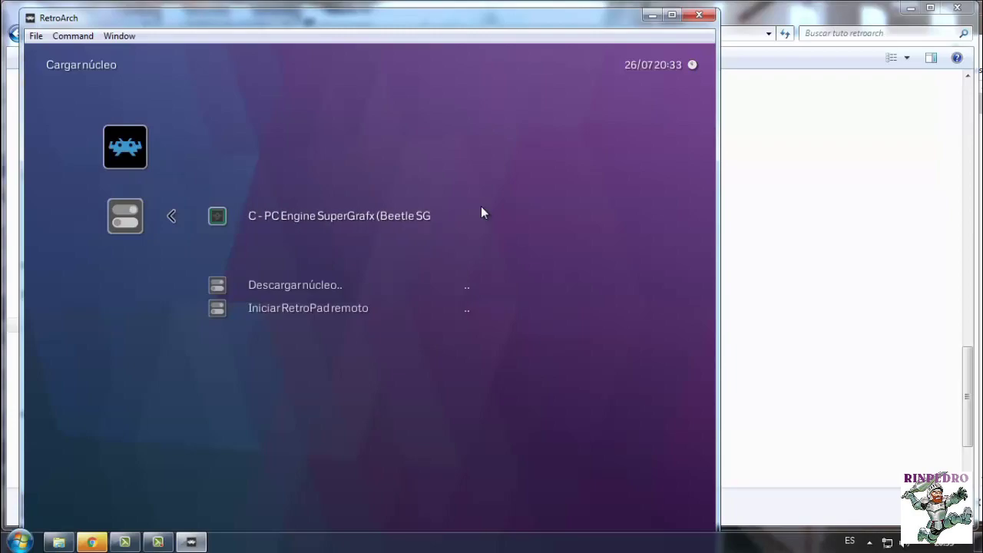
Close RetroArch and go back up through the files in the tuto retroarch folder
key("Escape")
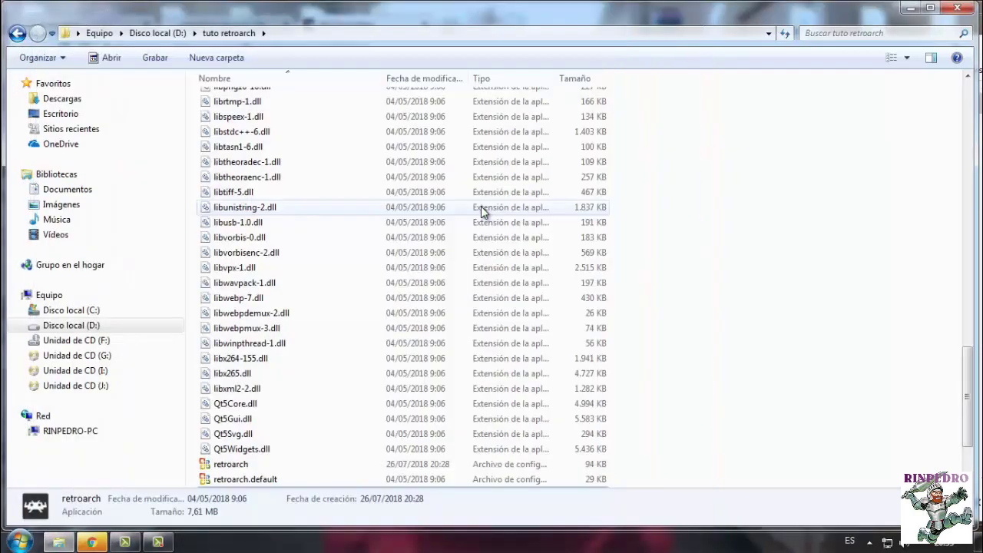
scroll(482, 211, "up", 15)
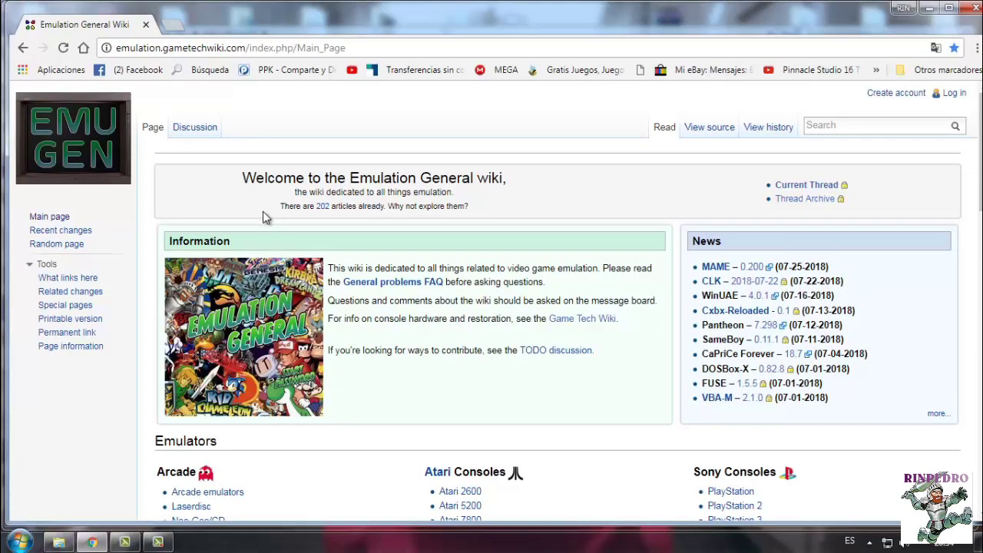
Open the Files and BIOS for Emulators page from the FAQs section of the Emulation General wiki
scroll(332, 252, "down", 3)
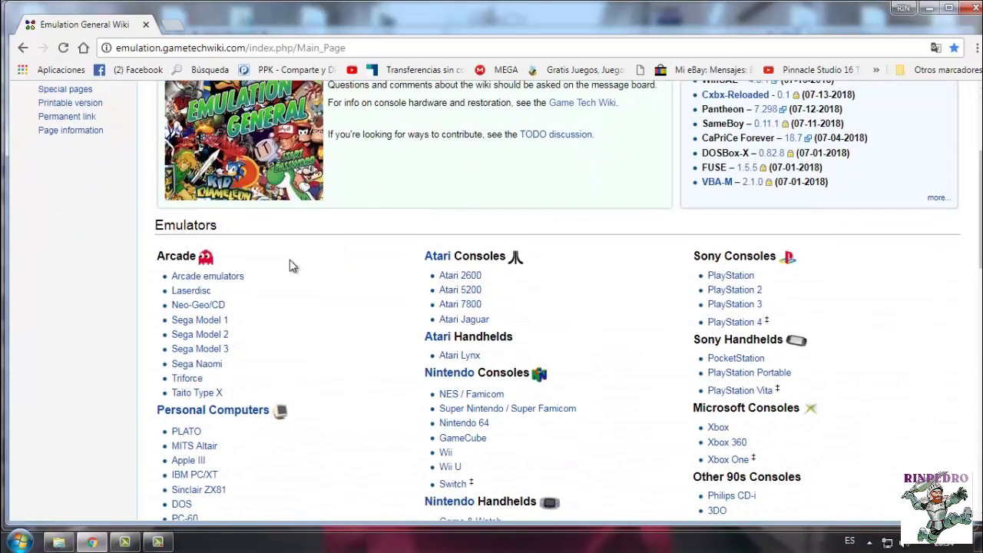
scroll(556, 275, "down", 9)
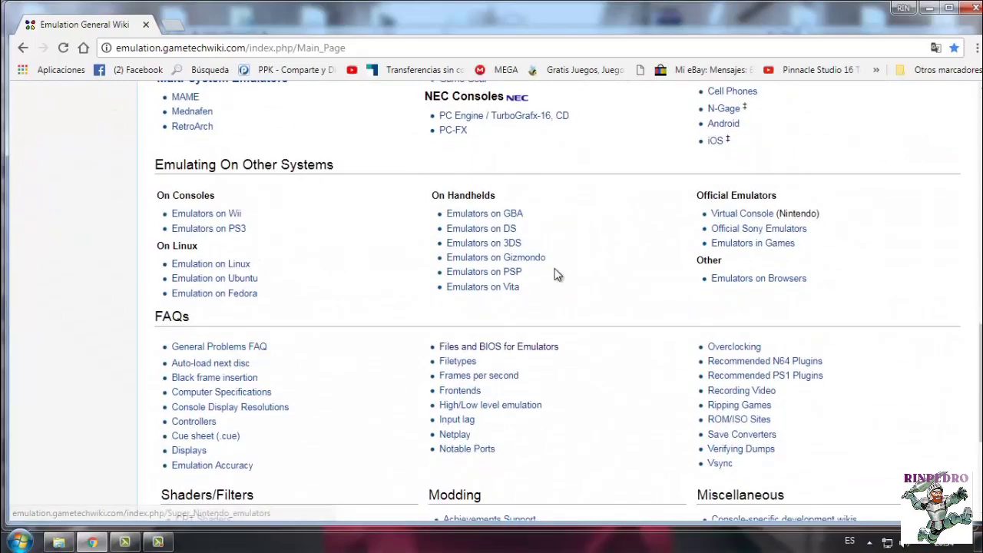
scroll(555, 275, "down", 3)
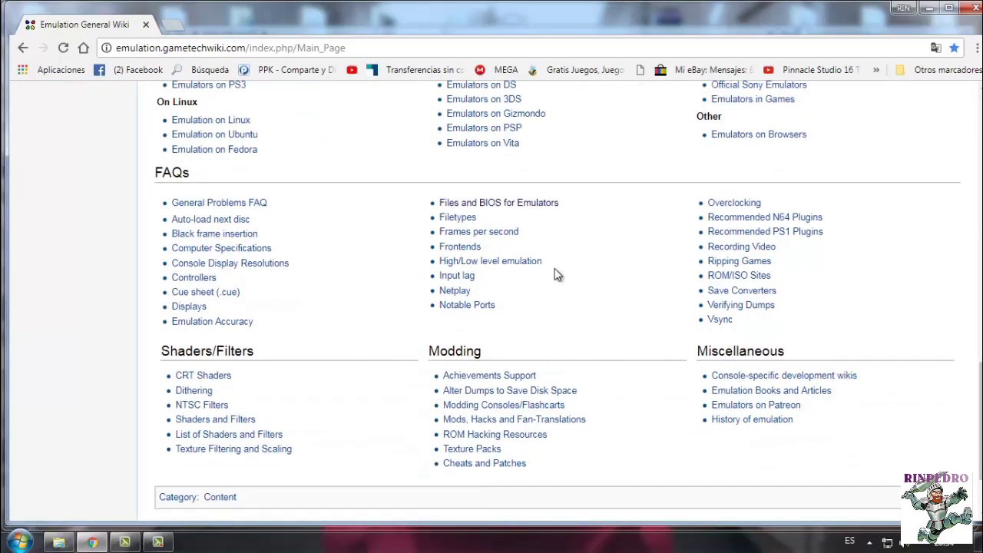
scroll(556, 274, "down", 1)
scroll(556, 275, "up", 2)
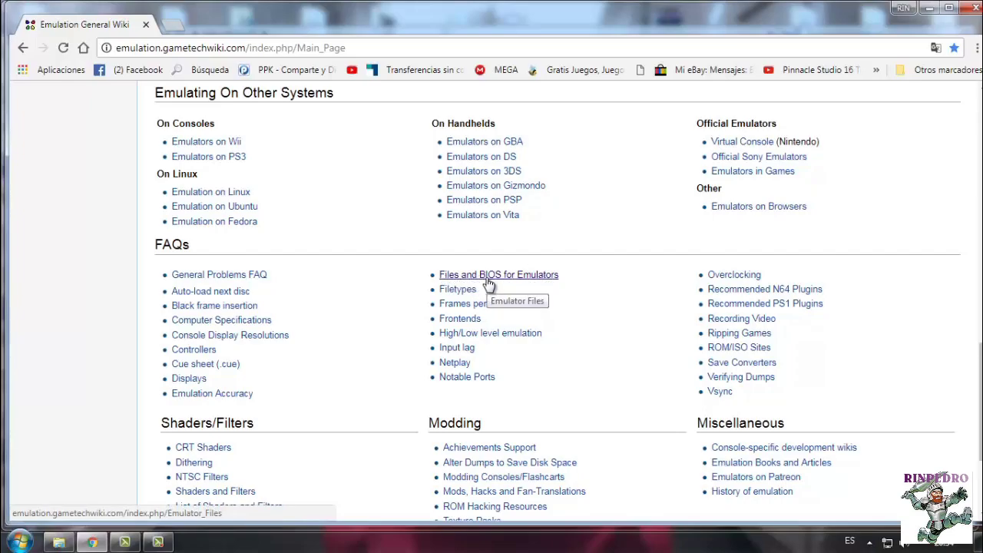
left_click(487, 275)
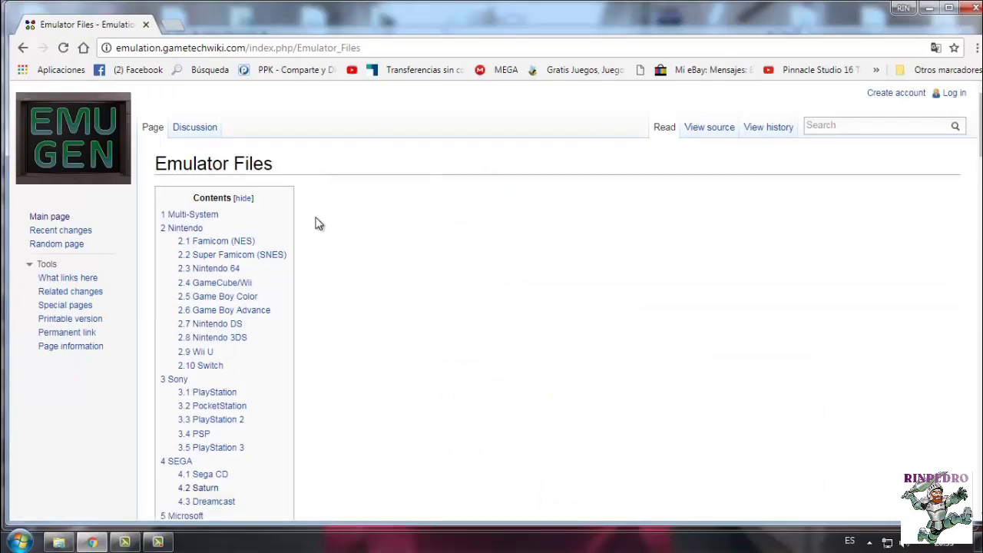
Download RetroArch BIOS.zip from MediaFire through the wiki's BIOS files for RetroArch cores link and dismiss the pop-up advertisement
scroll(314, 223, "down", 4)
scroll(319, 224, "down", 3)
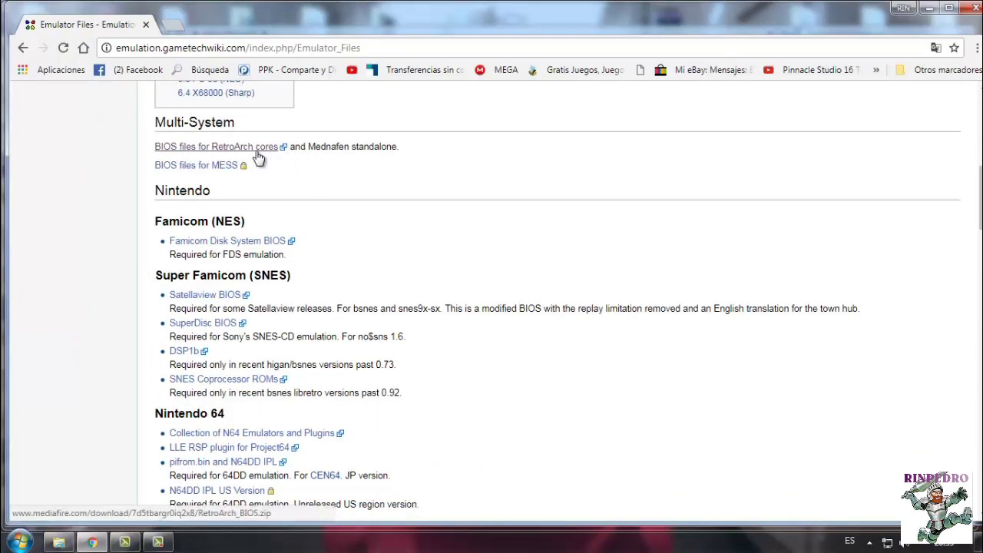
left_click(211, 151)
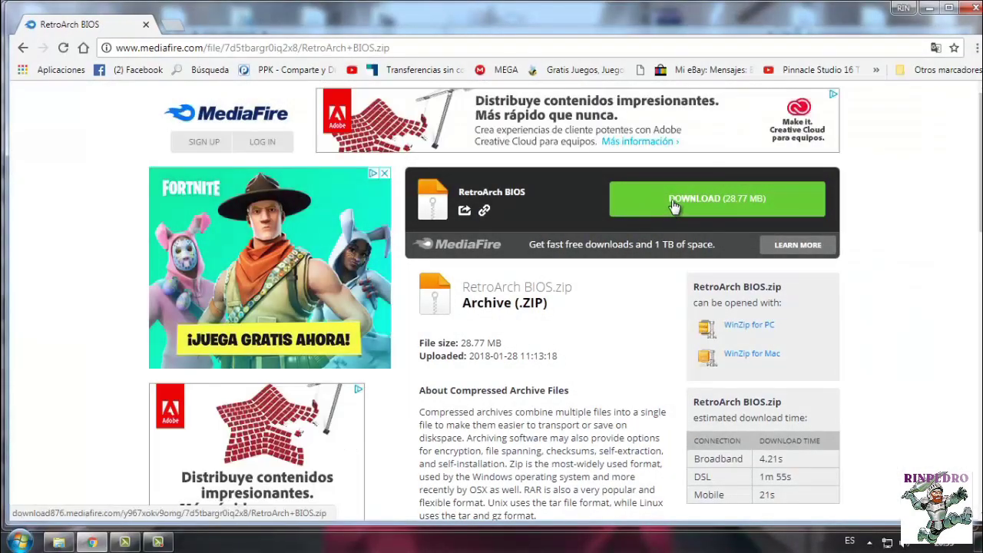
left_click(673, 203)
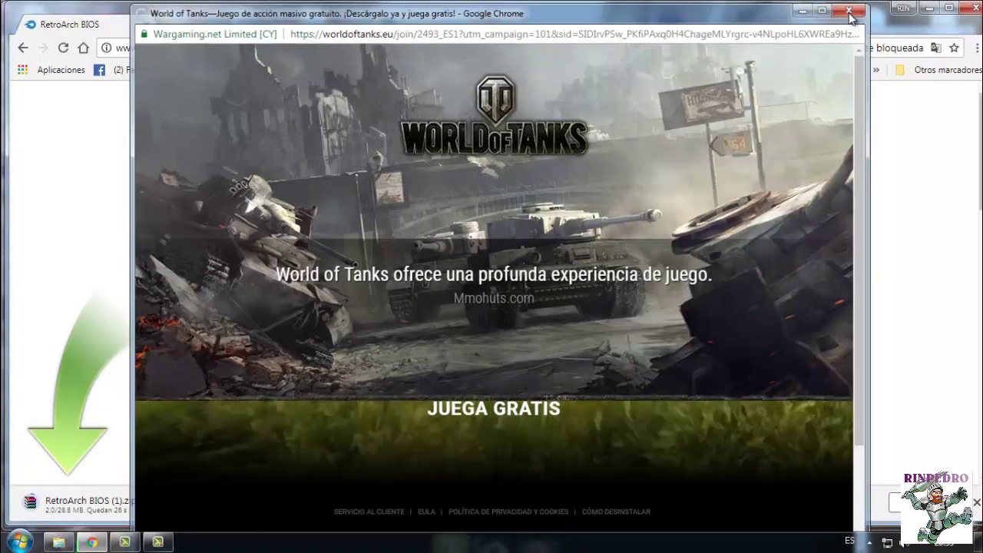
left_click(852, 7)
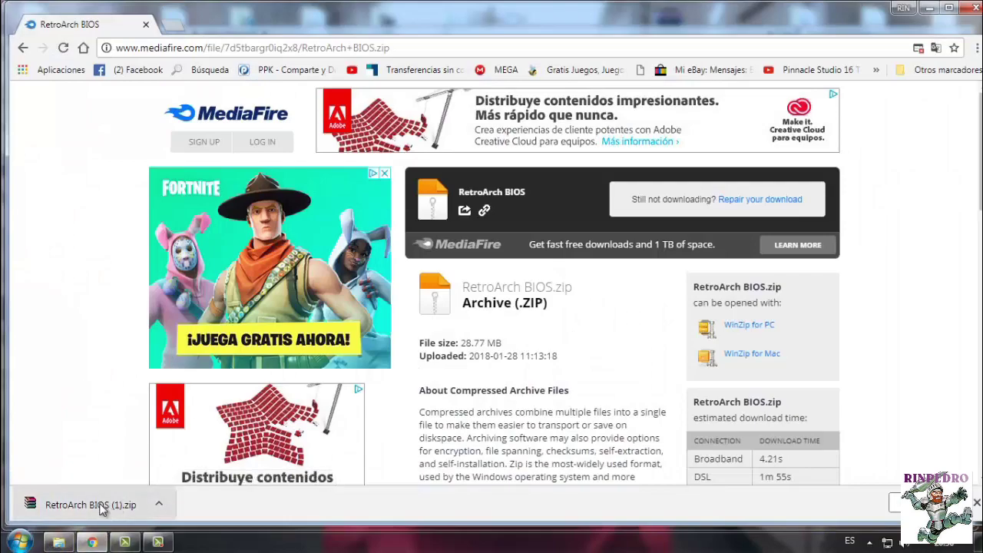
Place the downloaded RetroArch BIOS (1).zip in the tuto retroarch folder and extract its contents there
left_click_drag(99, 504, 910, 450)
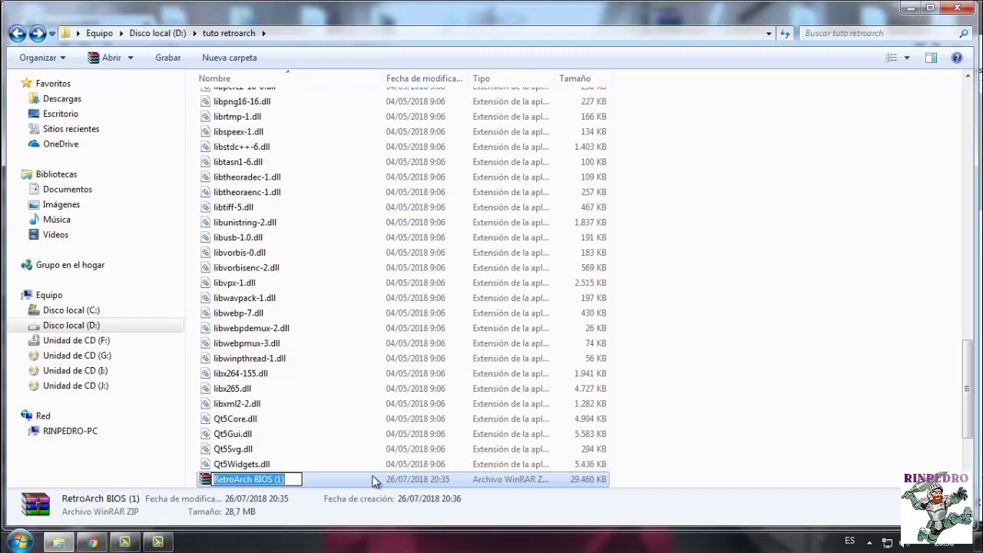
right_click(419, 486)
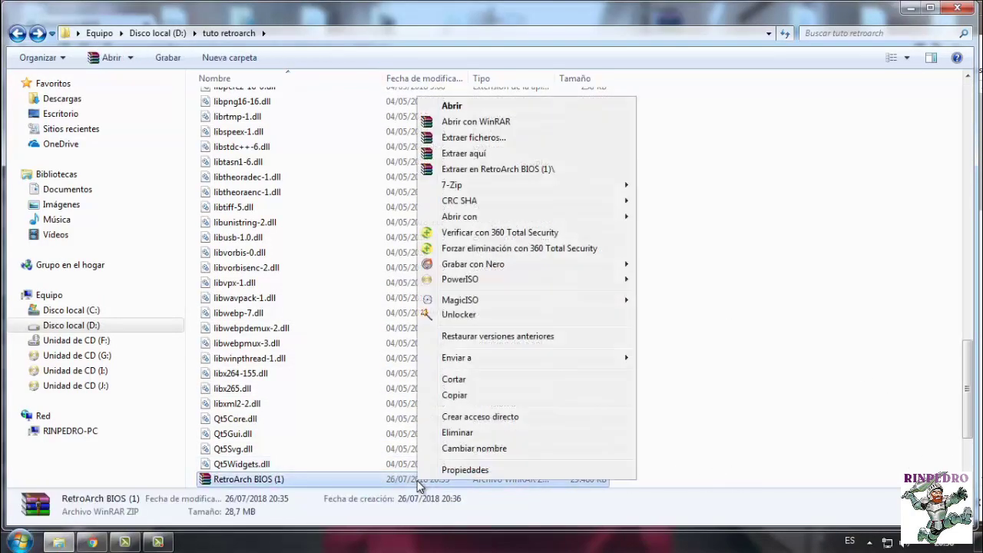
left_click(451, 152)
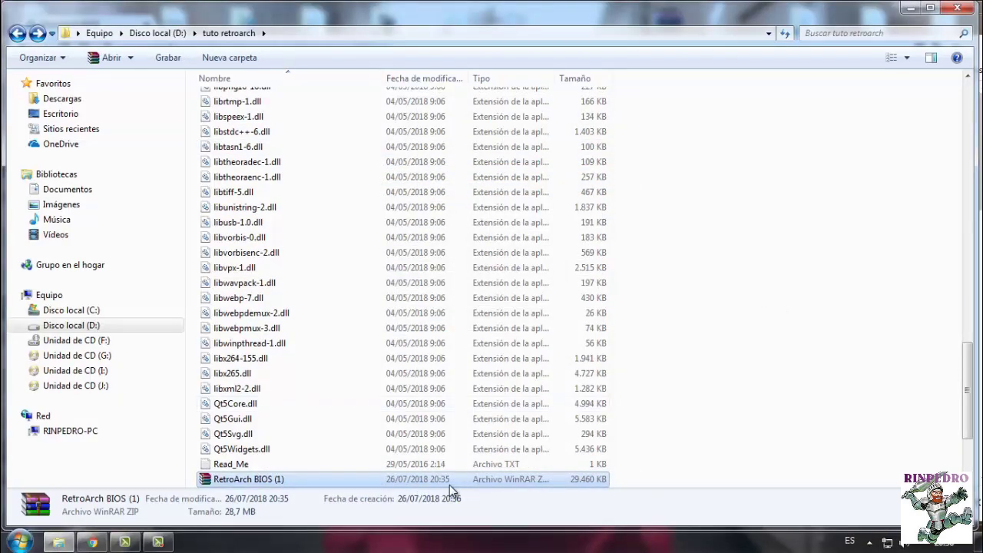
Examine the extracted BIOS files in the system folder and return to the tuto retroarch folder
scroll(522, 374, "up", 20)
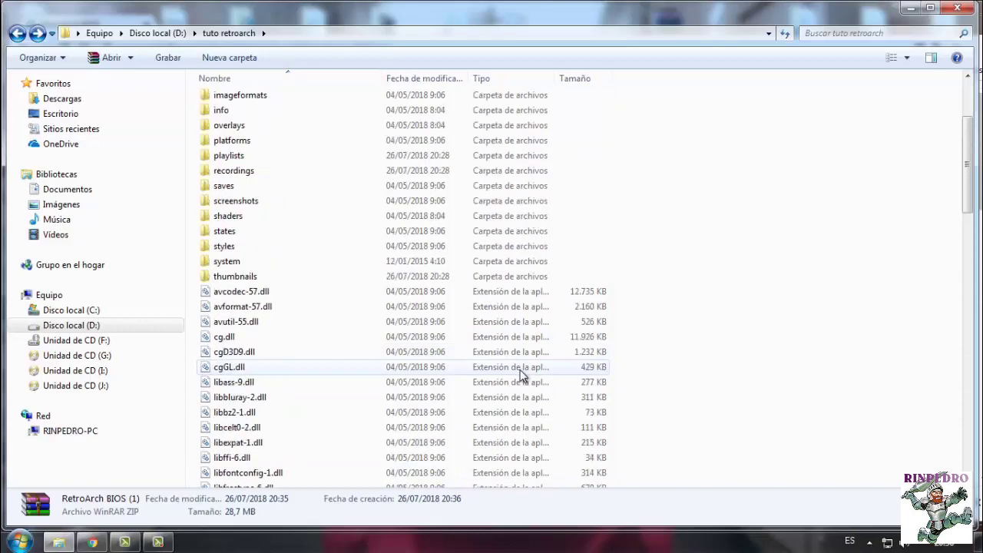
double_click(228, 262)
scroll(276, 445, "down", 15)
scroll(240, 453, "up", 17)
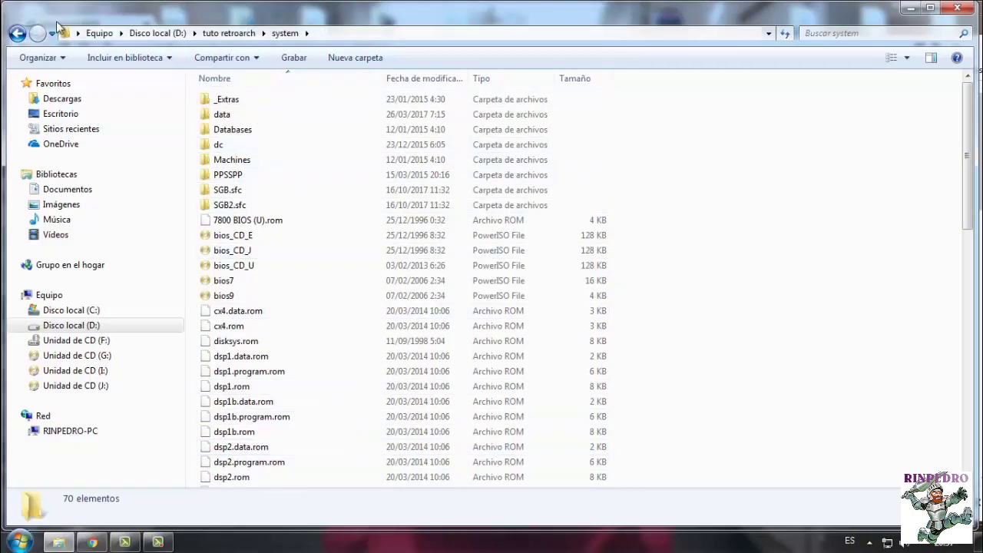
left_click(18, 34)
Delete the RetroArch BIOS (1) archive from the tuto retroarch folder
scroll(278, 388, "down", 15)
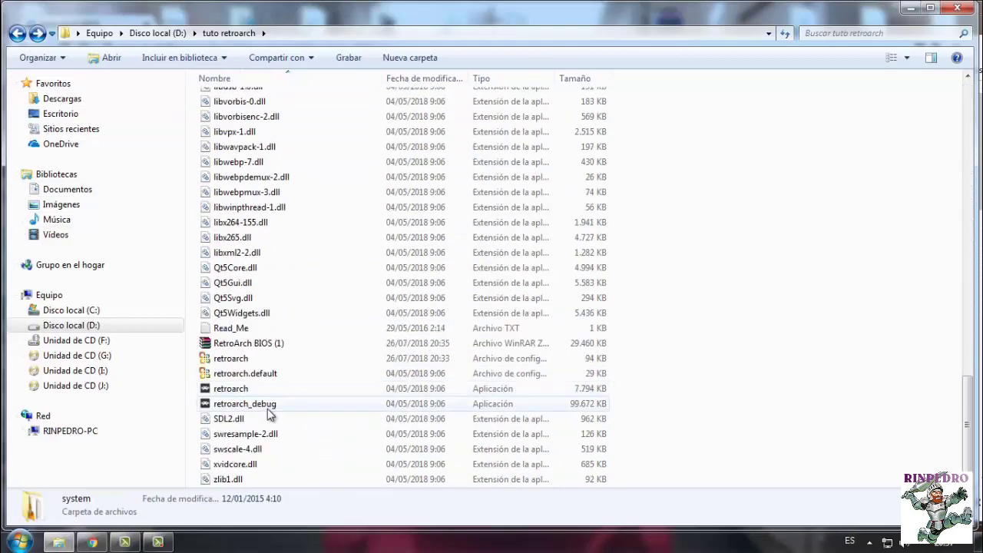
left_click(278, 347)
key("Delete")
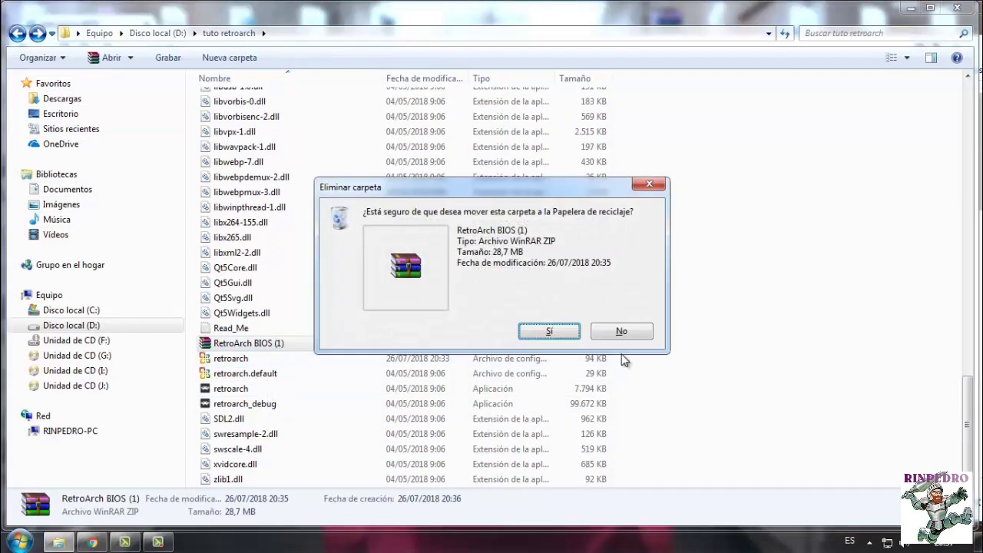
left_click(559, 330)
Look through the tuto retroarch folder, check the downloaded core in the cores folder, and return
scroll(562, 330, "up", 7)
scroll(568, 324, "up", 7)
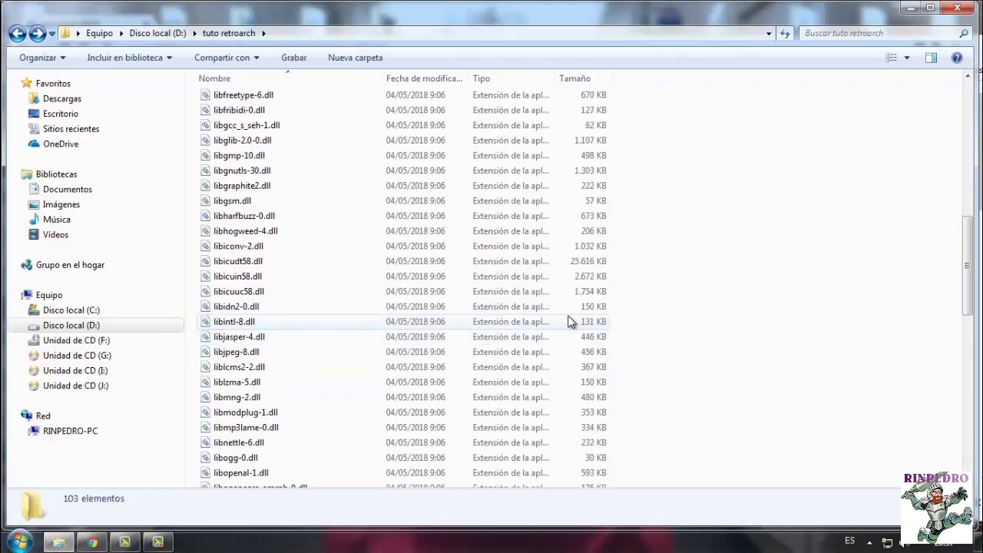
scroll(569, 322, "up", 7)
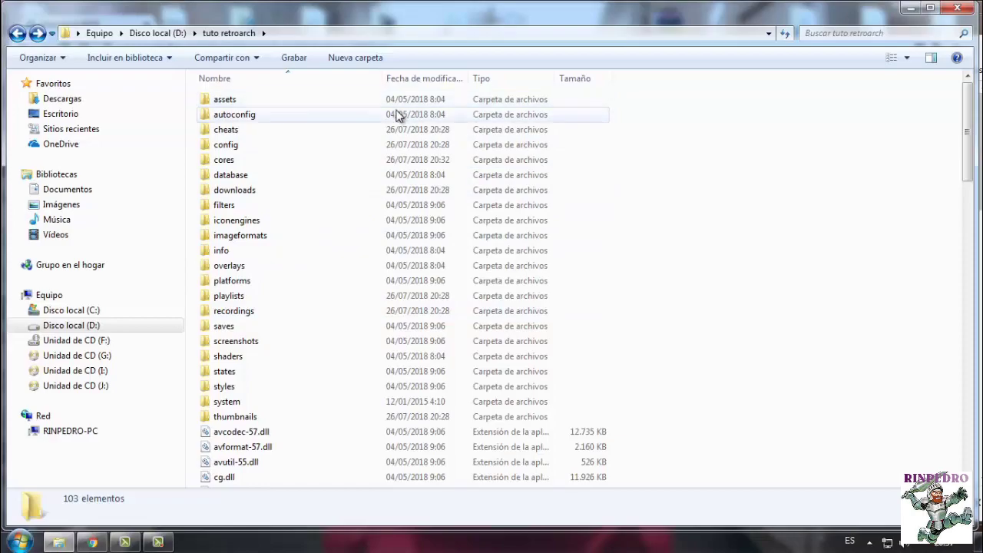
scroll(285, 320, "down", 20)
scroll(284, 327, "up", 20)
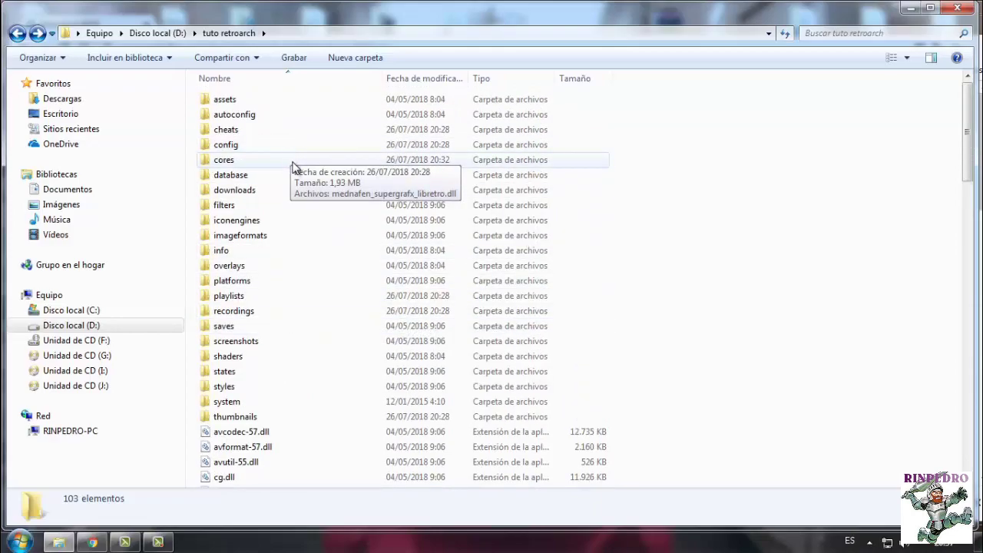
double_click(296, 161)
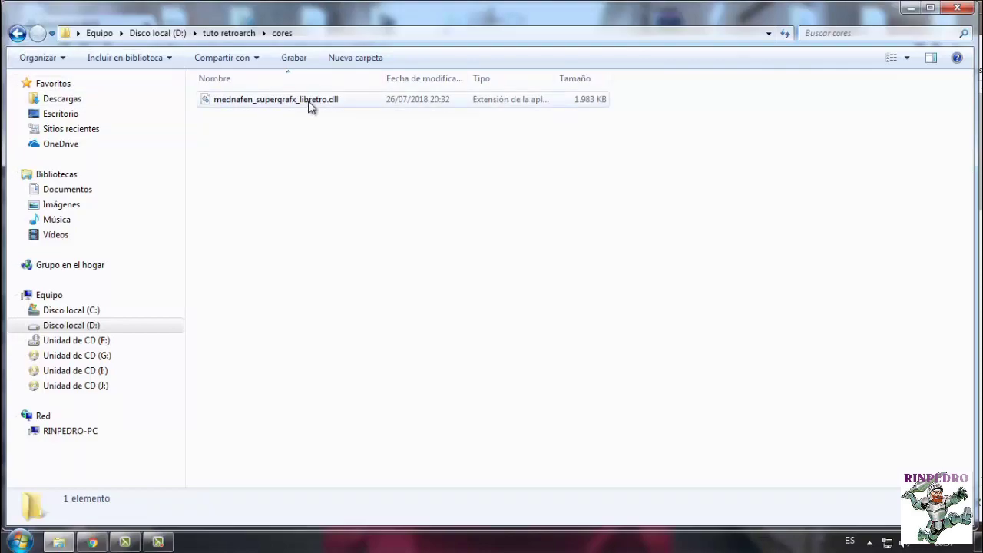
left_click(17, 34)
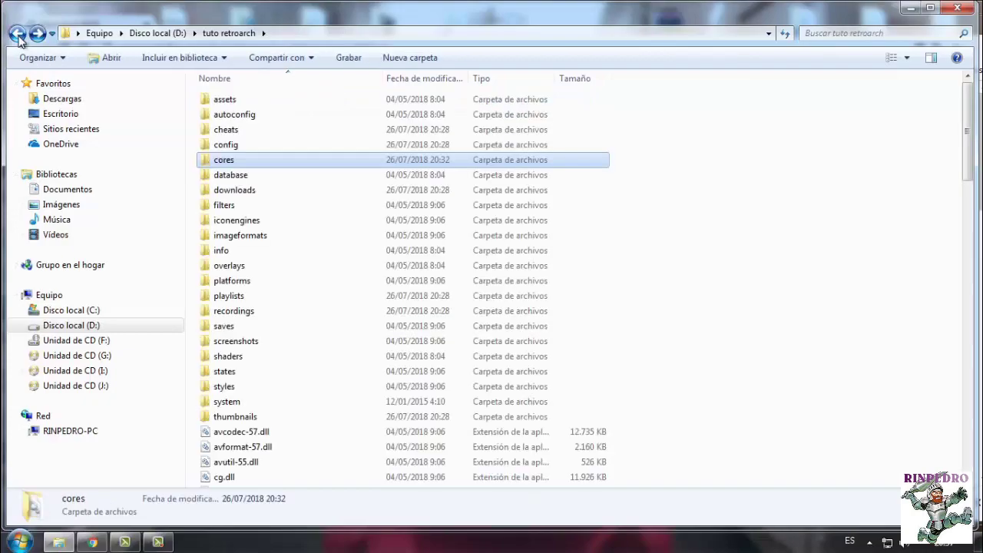
Create a new folder named roms inside the tuto retroarch folder
left_click(643, 235)
right_click(641, 234)
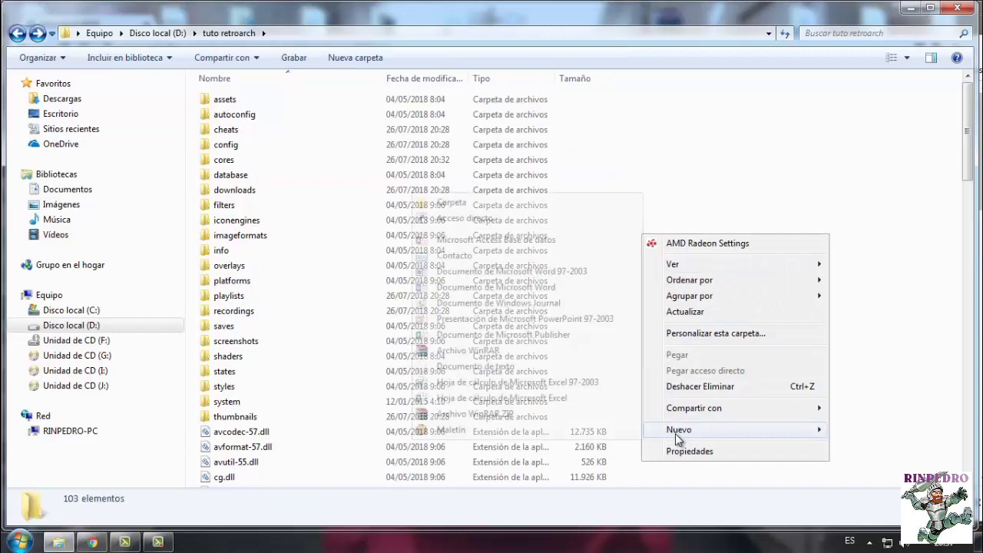
mouse_move(675, 430)
left_click(584, 202)
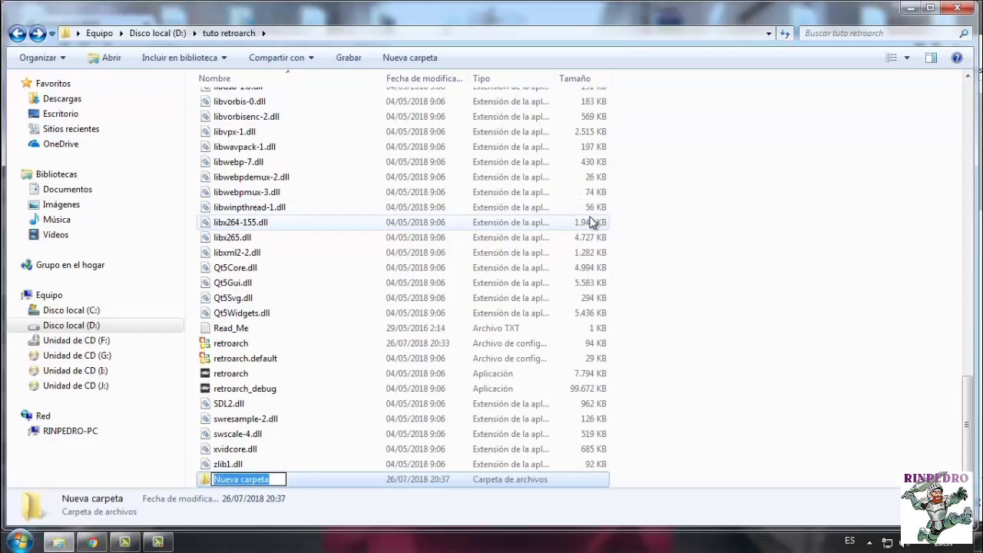
type("ro")
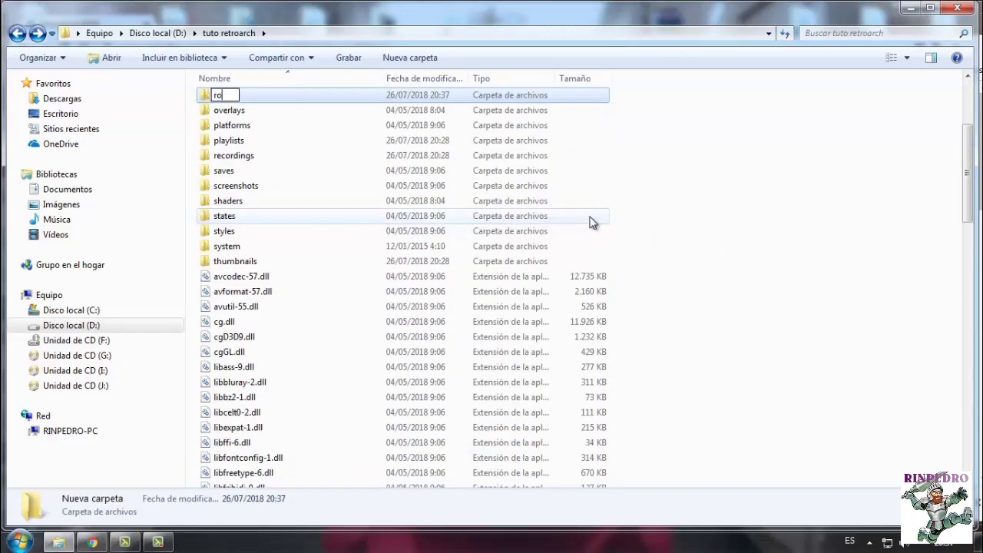
type("ms")
key("Return")
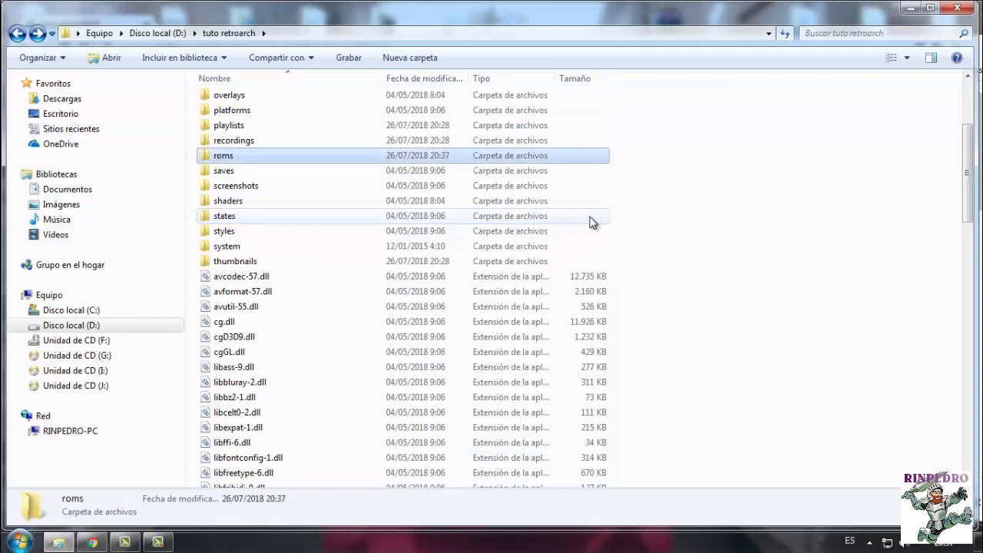
Create a folder named pc engine inside the roms folder and return to the tuto retroarch folder
double_click(325, 159)
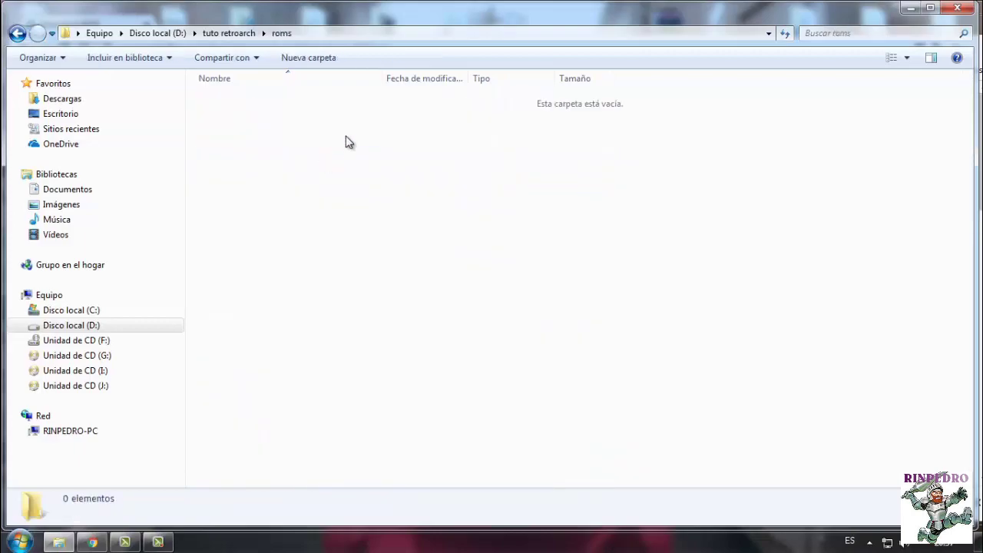
right_click(257, 129)
mouse_move(308, 318)
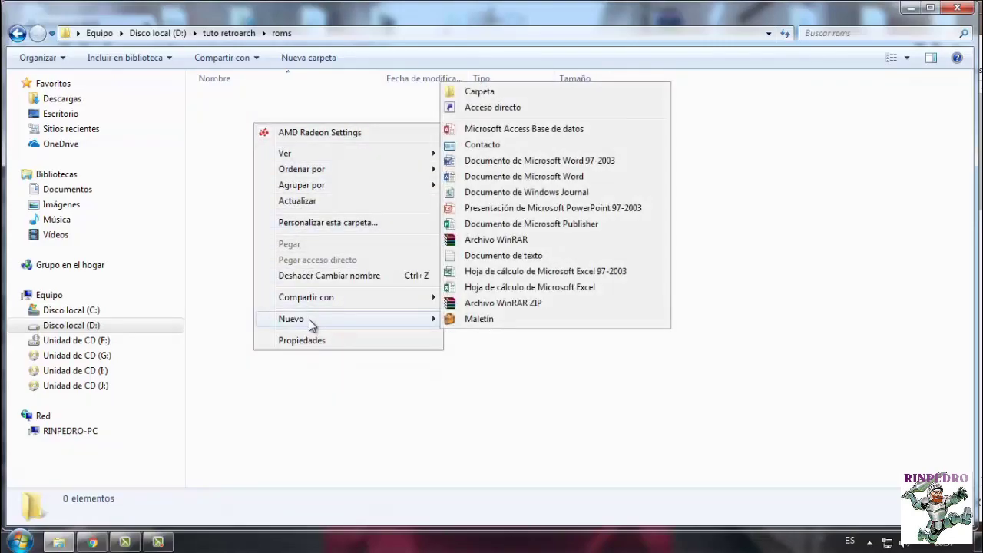
left_click(491, 92)
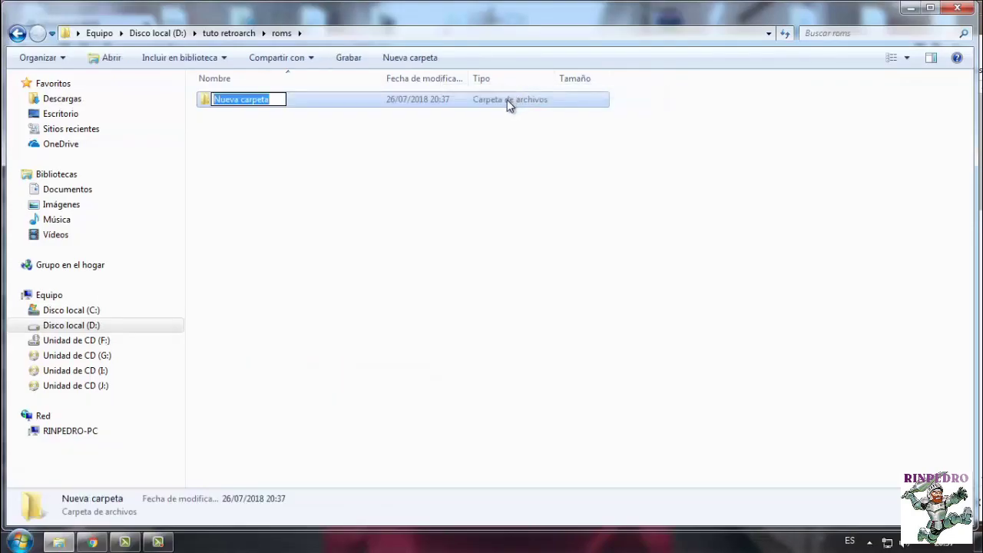
type("pc engine")
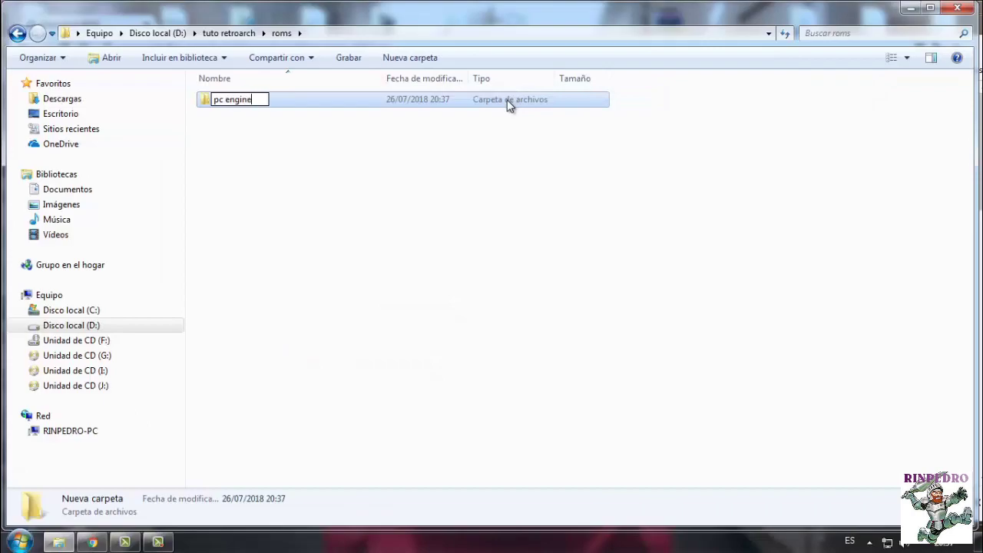
key("Return")
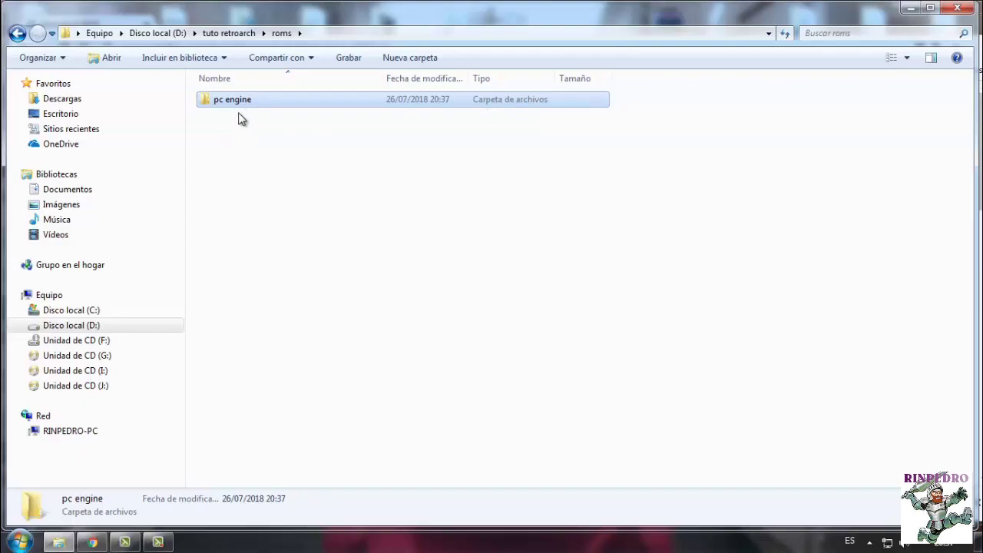
left_click(17, 34)
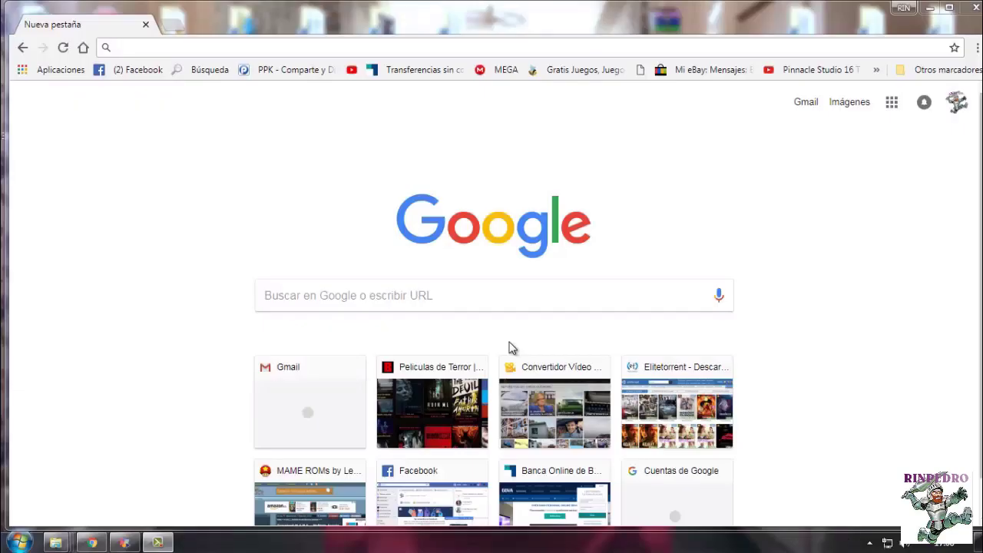
Search Google for emuparadise in the browser and open the Emuparadise website
left_click(453, 289)
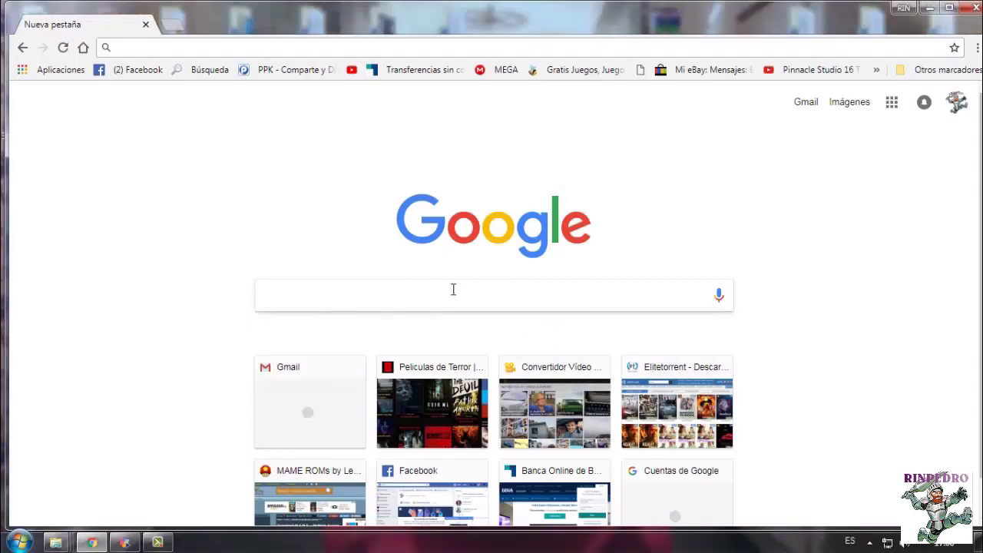
type("e")
key("Return")
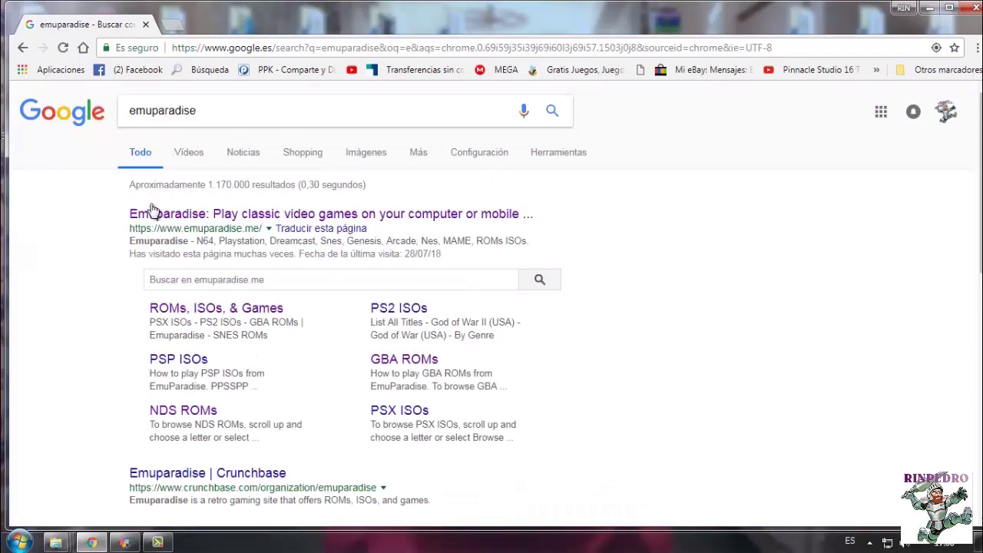
left_click(202, 220)
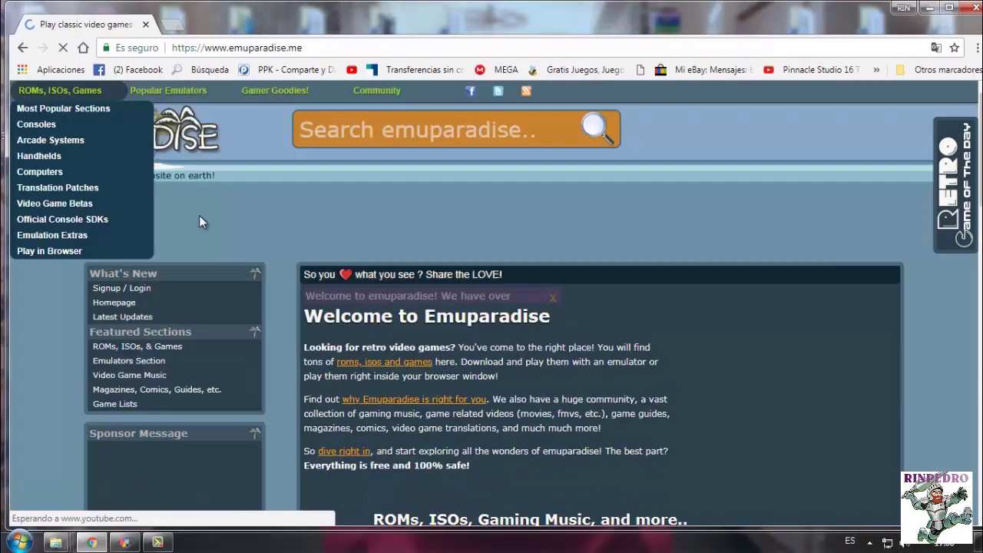
mouse_move(43, 100)
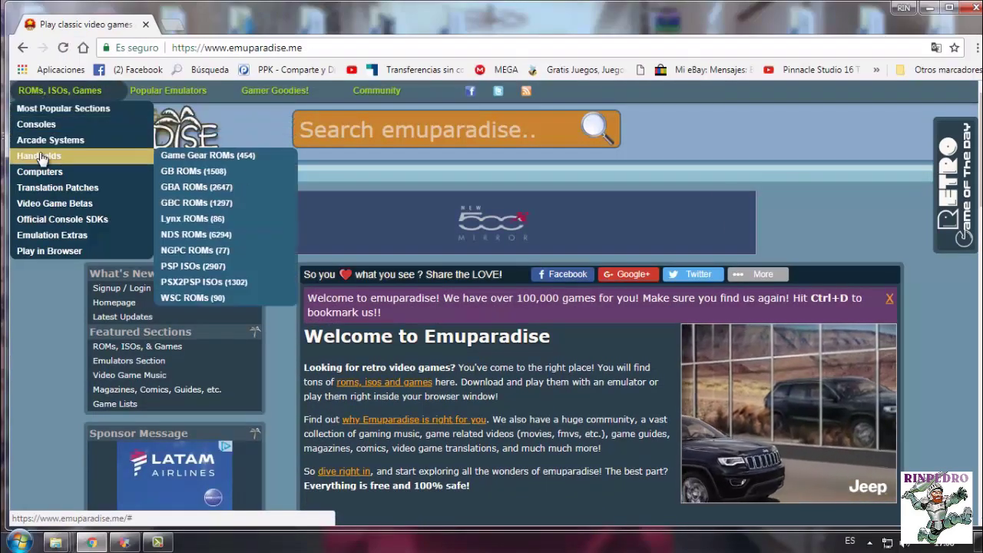
Open the full list of console sections and go to the PC Engine/TurboGrafx-16 ROMs page
mouse_move(46, 126)
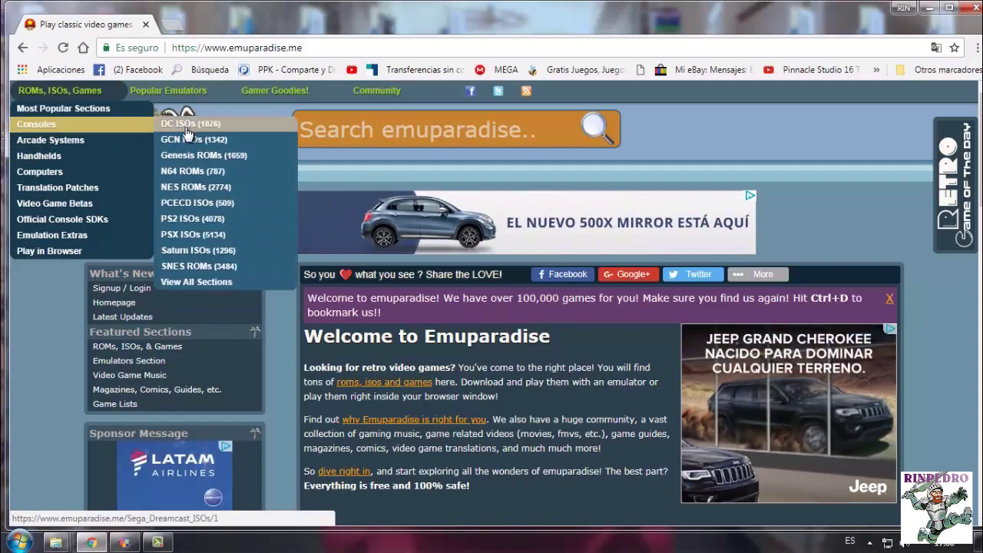
left_click(197, 282)
scroll(505, 199, "down", 10)
scroll(502, 224, "down", 2)
scroll(502, 224, "up", 6)
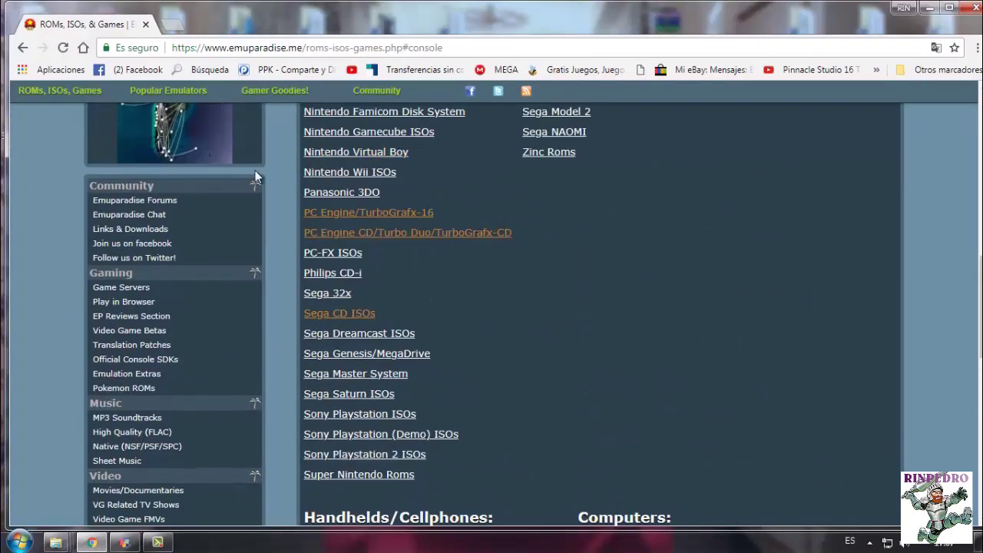
left_click(398, 214)
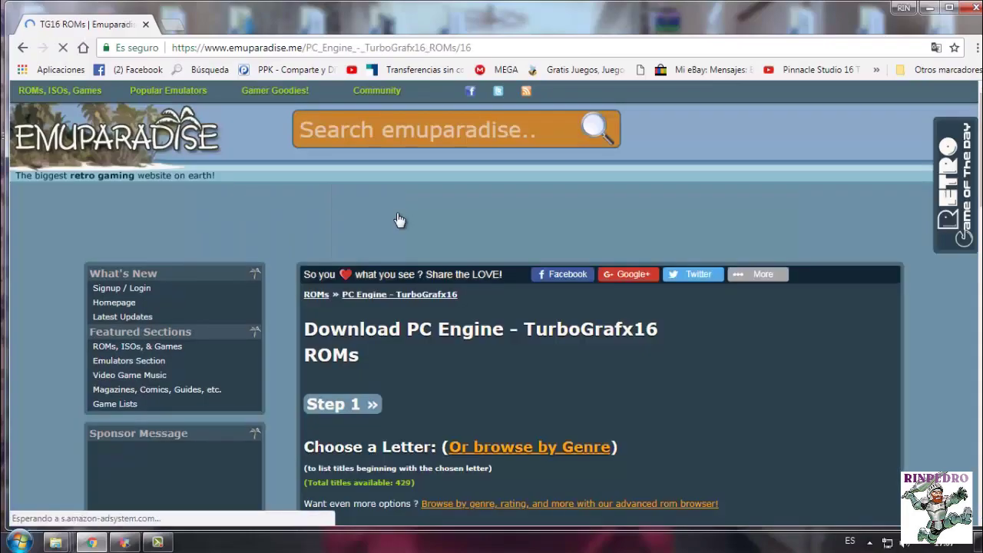
List the PC Engine titles starting with G and open the Gokuraku! Chuuka Taisen (Japan) page
scroll(397, 220, "down", 3)
scroll(397, 220, "down", 1)
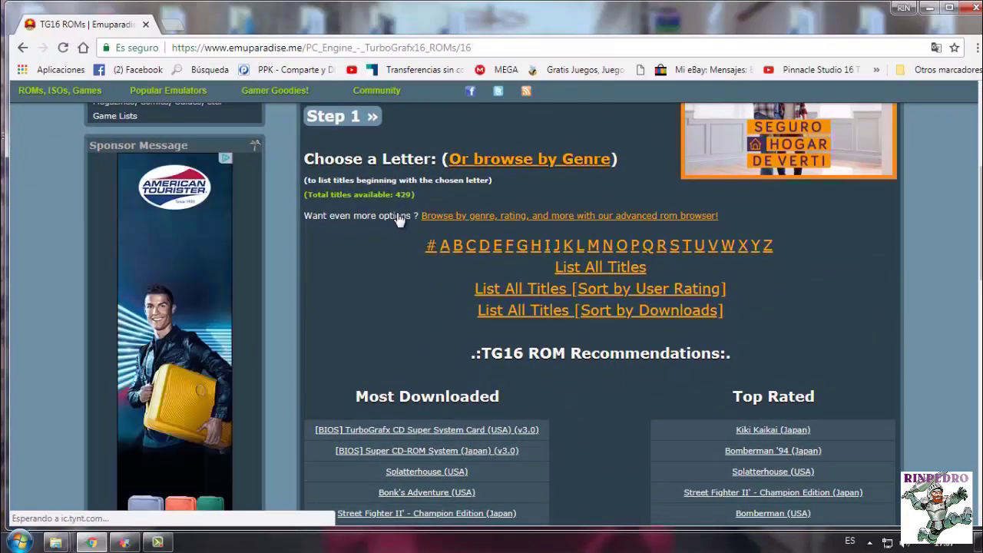
left_click(522, 245)
scroll(519, 246, "down", 10)
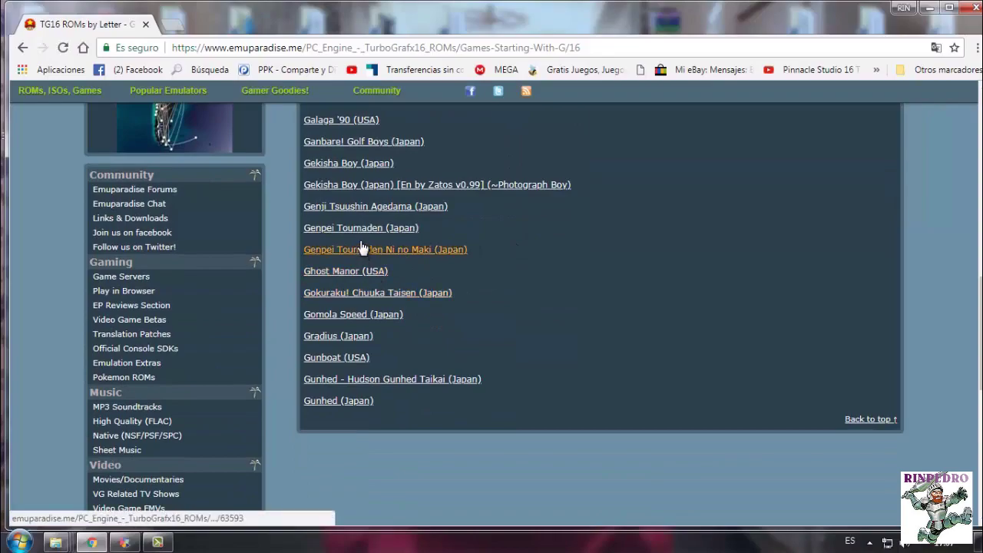
left_click(360, 292)
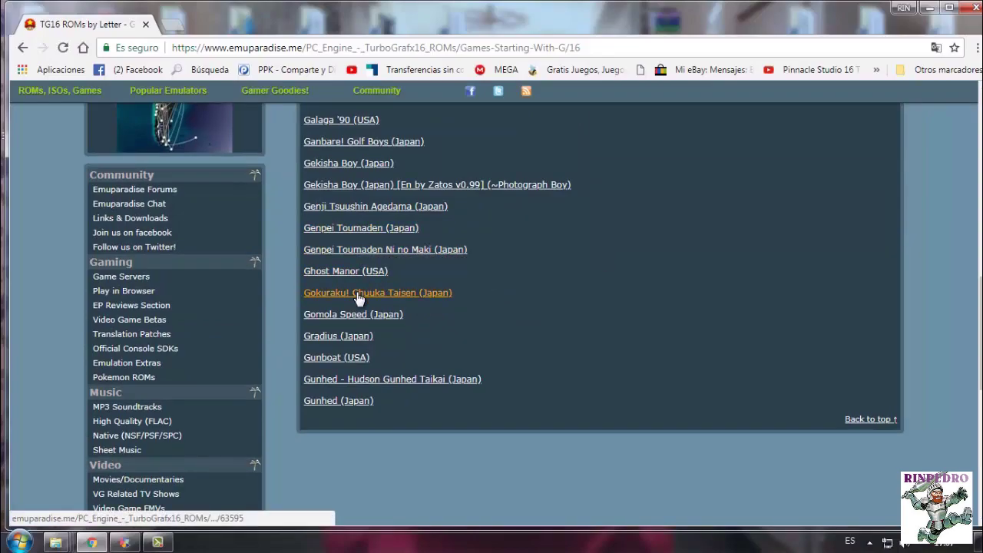
Look through the game page's description and its gallery of videos and screenshots
scroll(357, 298, "down", 7)
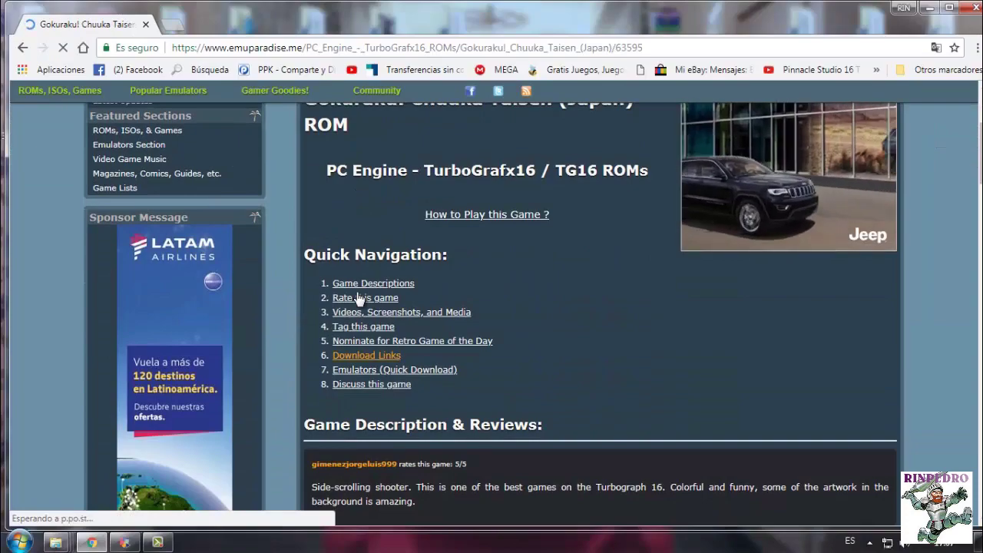
scroll(358, 298, "down", 3)
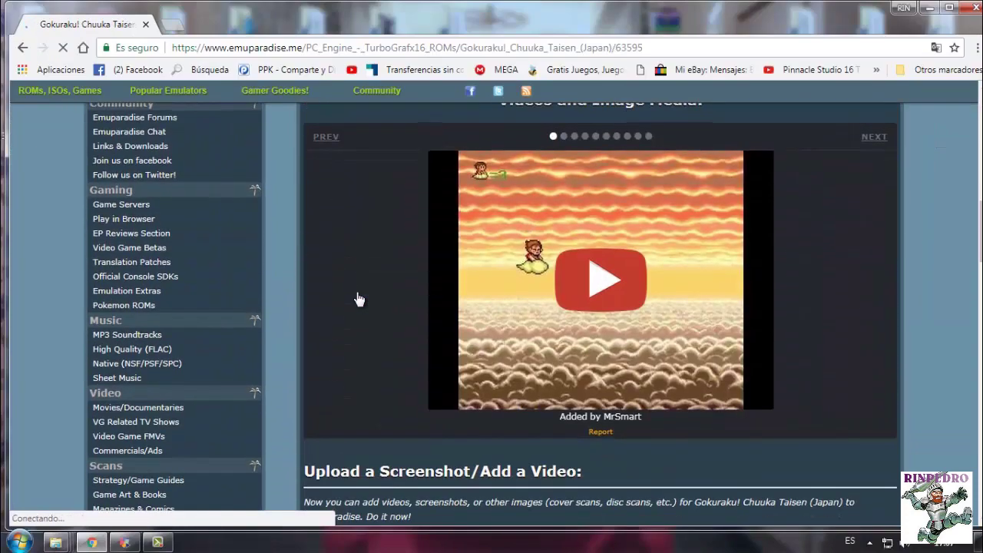
scroll(642, 328, "up", 2)
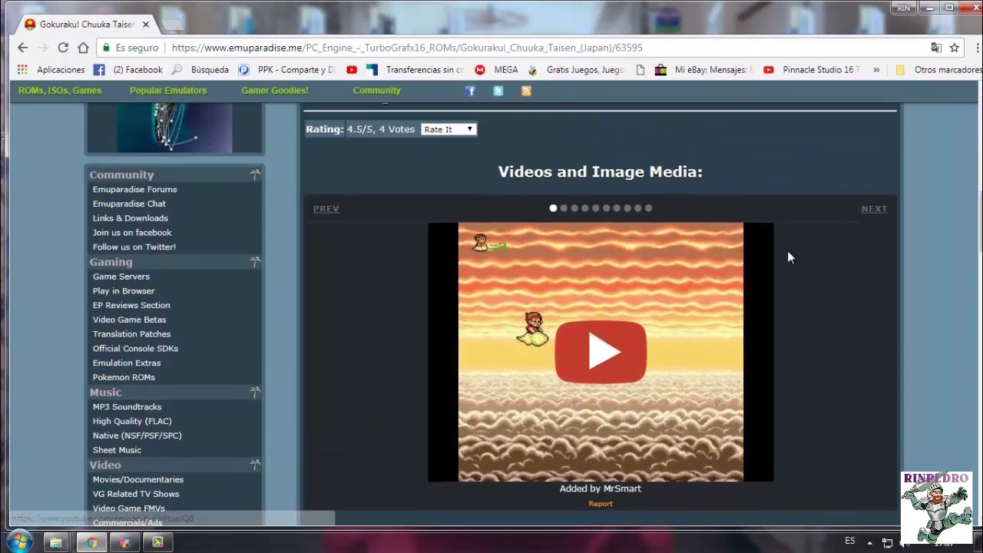
left_click(868, 218)
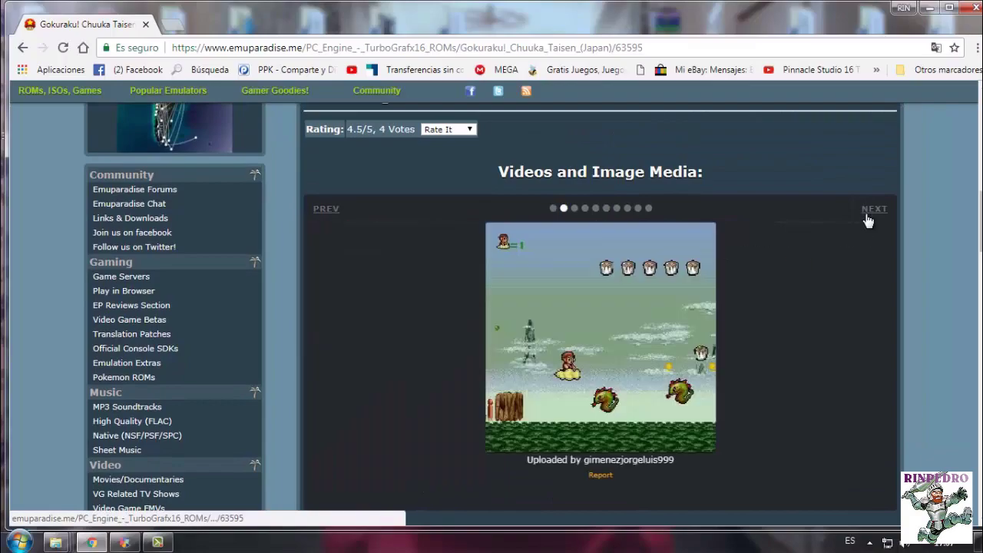
left_click(868, 218)
Download the Gokuraku! Chuuka Taisen (Japan) ROM through its direct download link
scroll(798, 261, "down", 10)
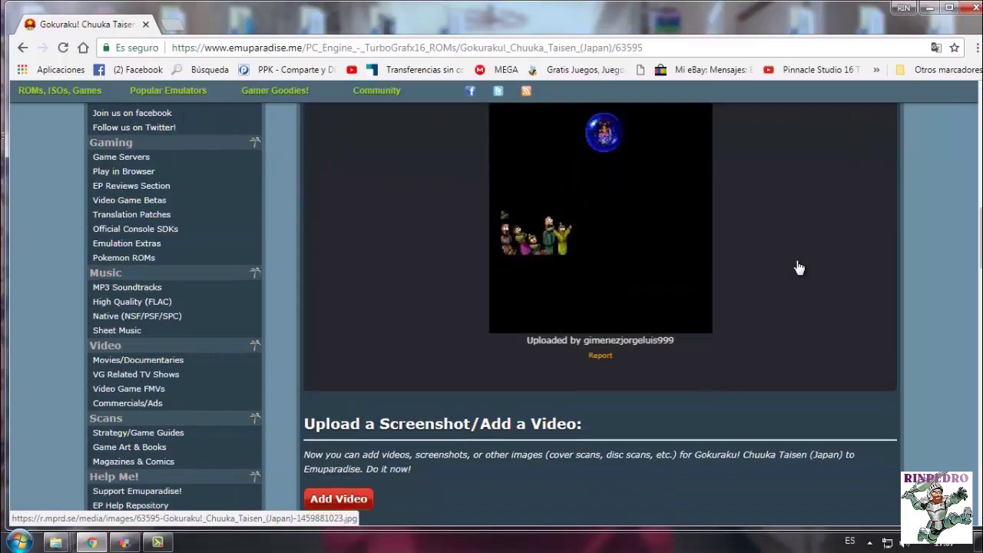
scroll(798, 264, "down", 10)
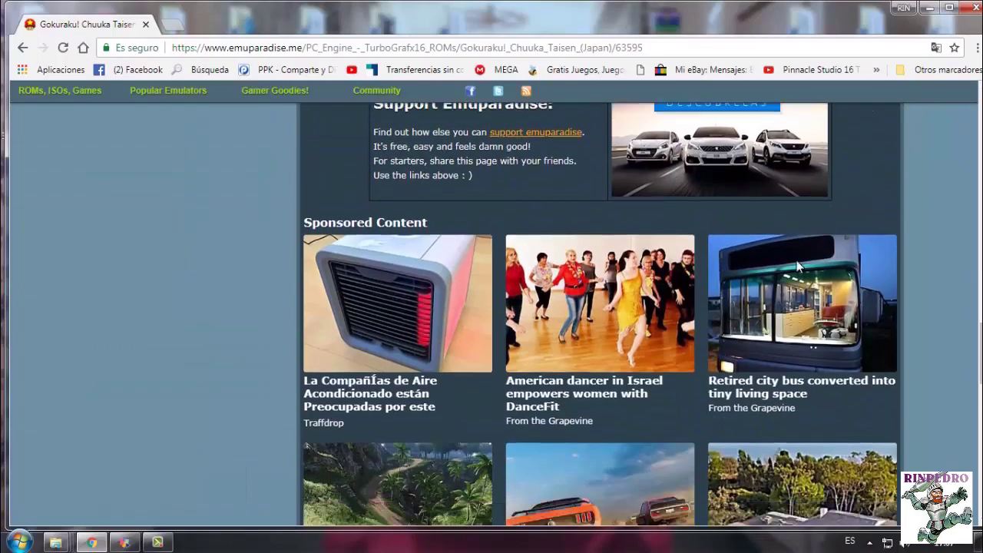
scroll(796, 266, "down", 3)
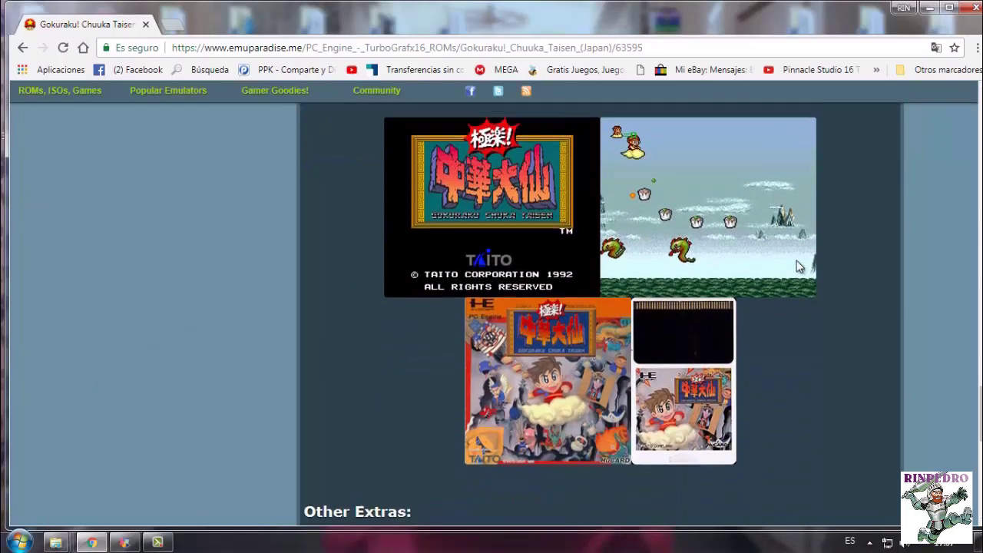
scroll(796, 261, "up", 3)
left_click(460, 246)
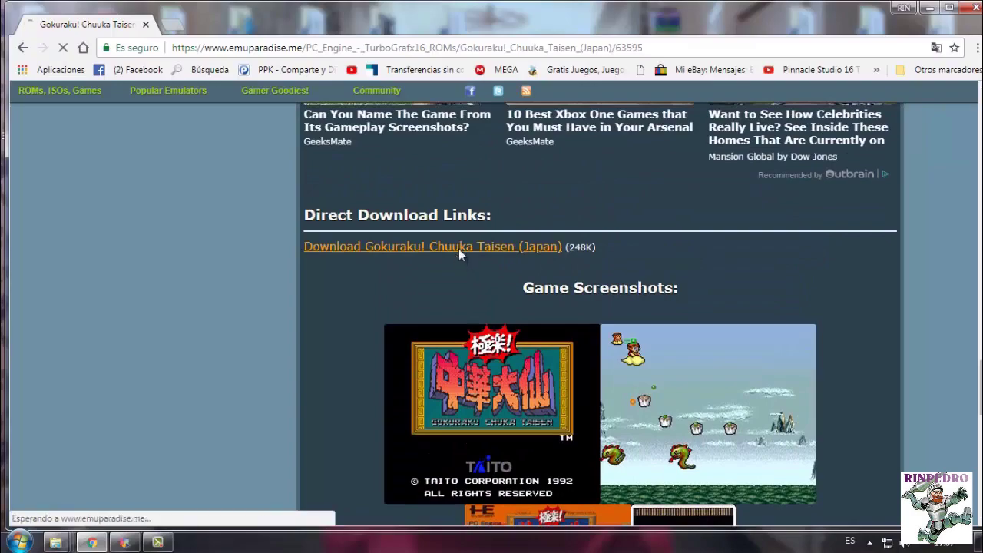
scroll(461, 256, "down", 10)
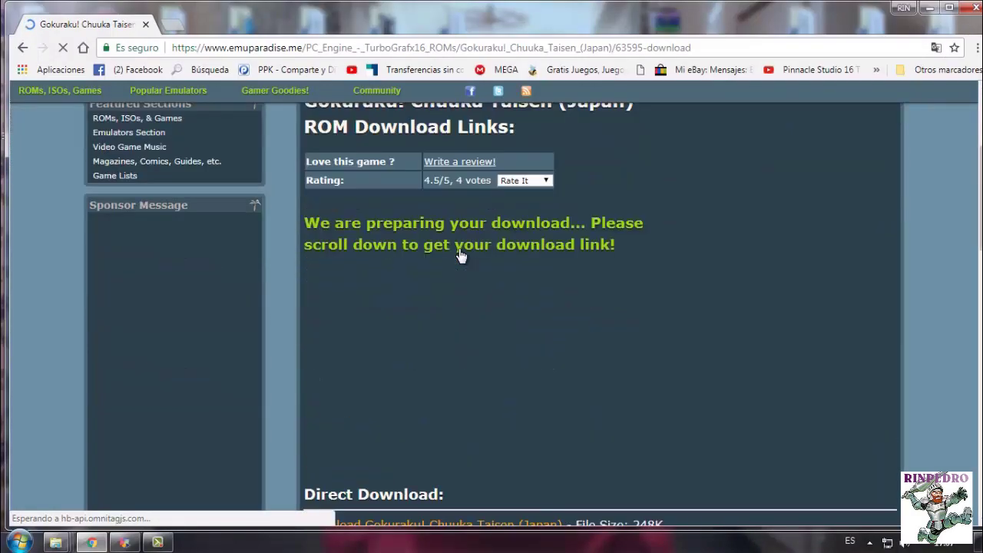
scroll(461, 255, "down", 2)
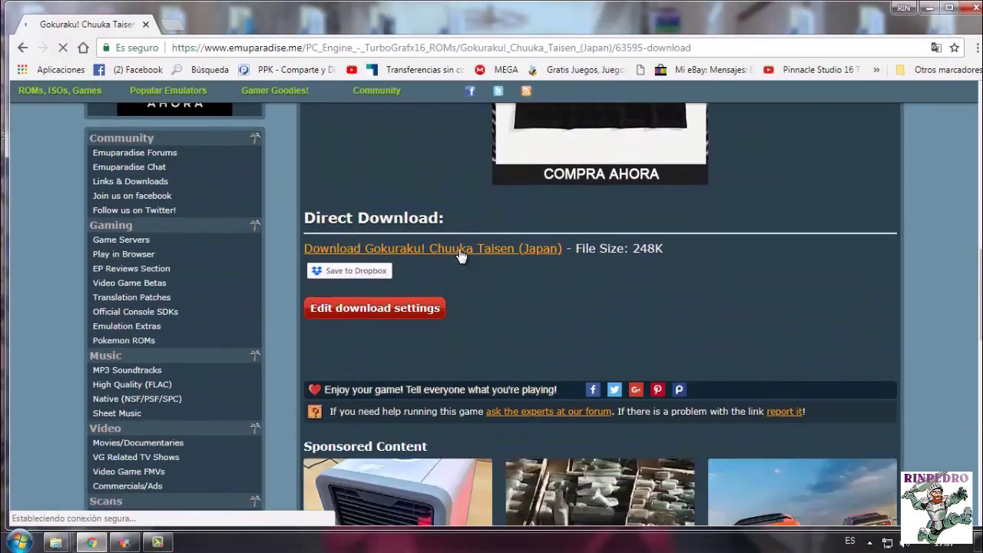
left_click(463, 214)
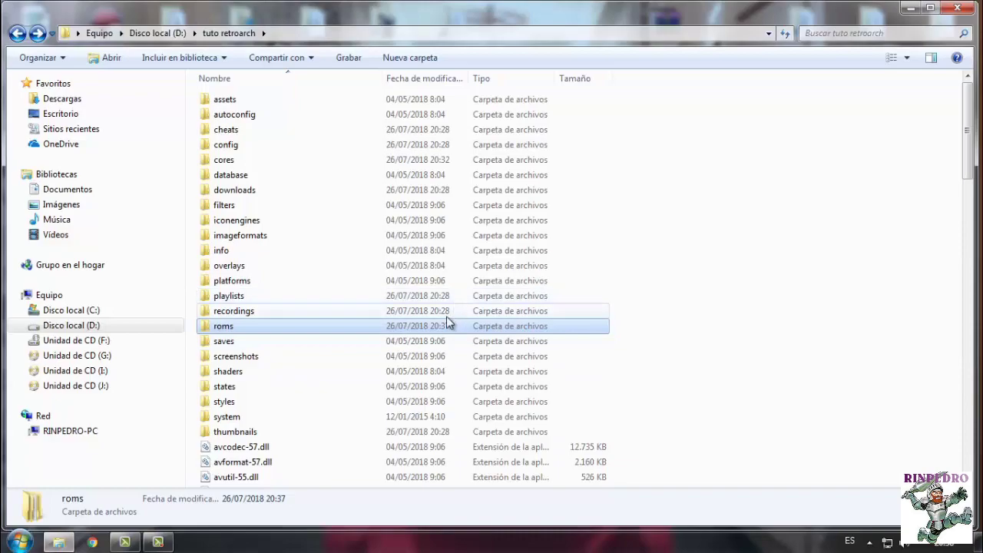
Paste the copied game file into the pc engine folder inside roms, and return to the tuto retroarch folder
double_click(402, 329)
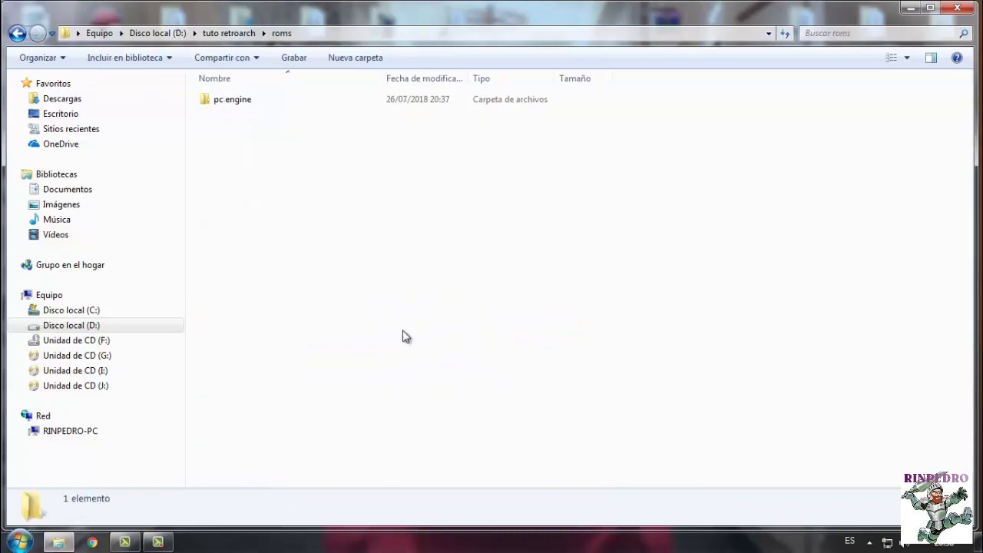
double_click(353, 102)
right_click(350, 143)
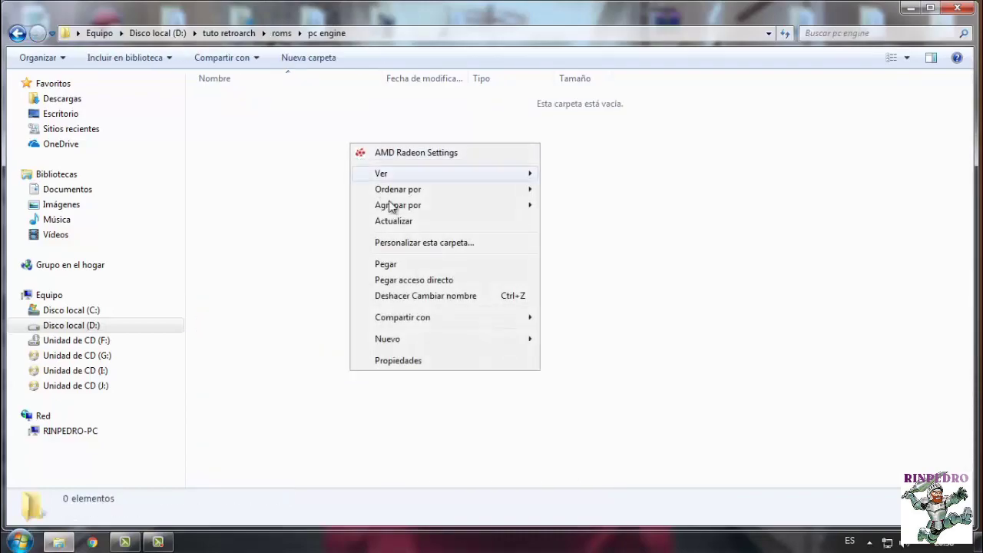
left_click(386, 264)
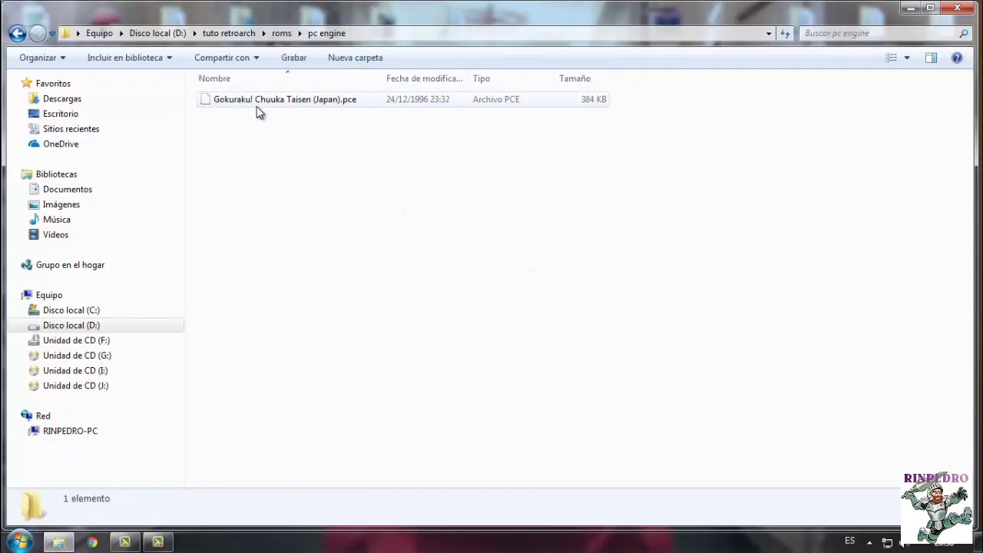
left_click(17, 33)
left_click(16, 35)
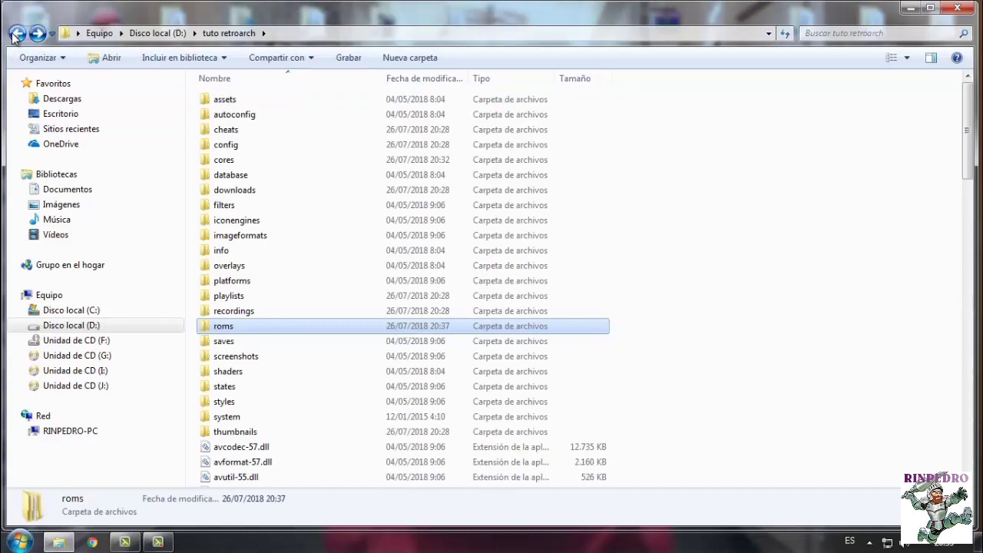
Launch the retroarch application from the tuto retroarch folder and allow it to run
scroll(290, 232, "down", 20)
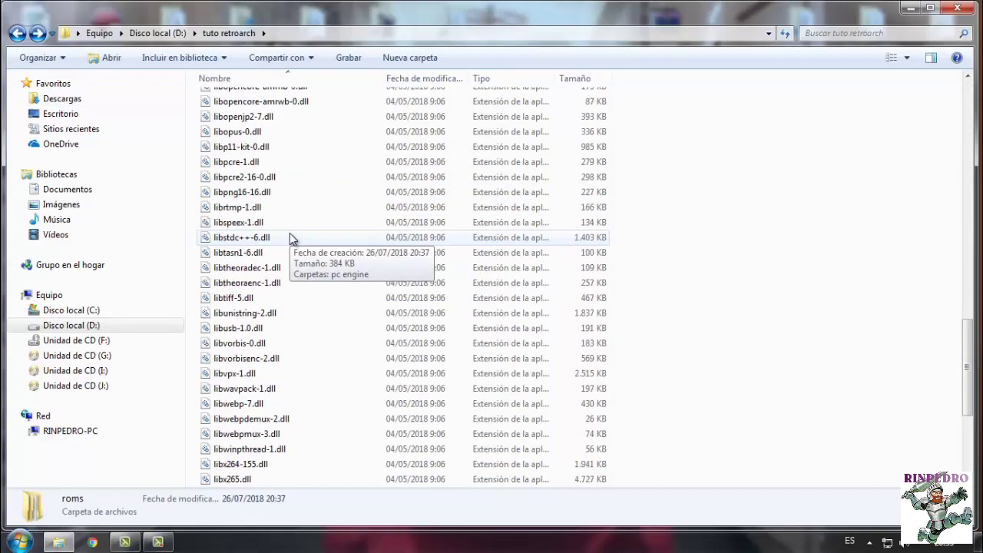
scroll(289, 233, "up", 20)
scroll(288, 233, "down", 20)
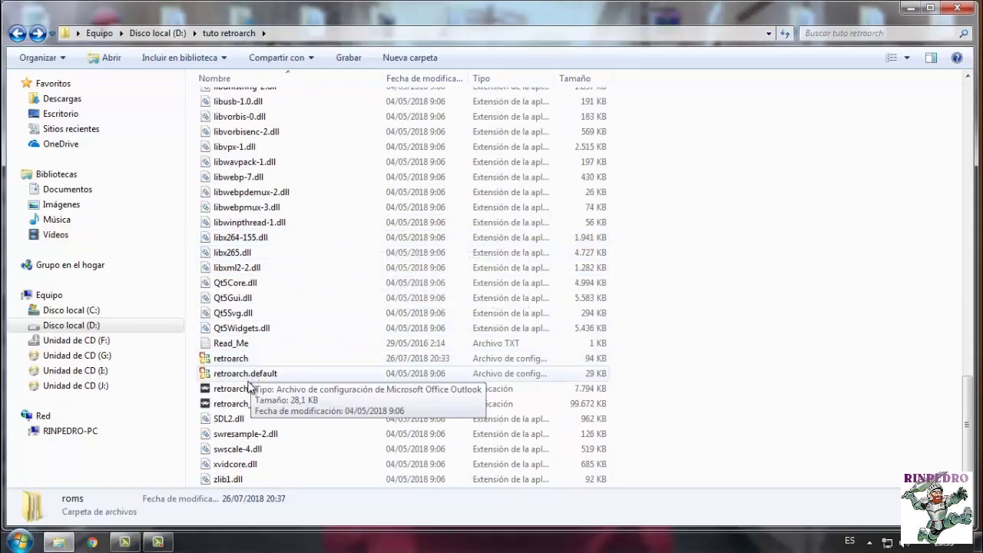
double_click(252, 388)
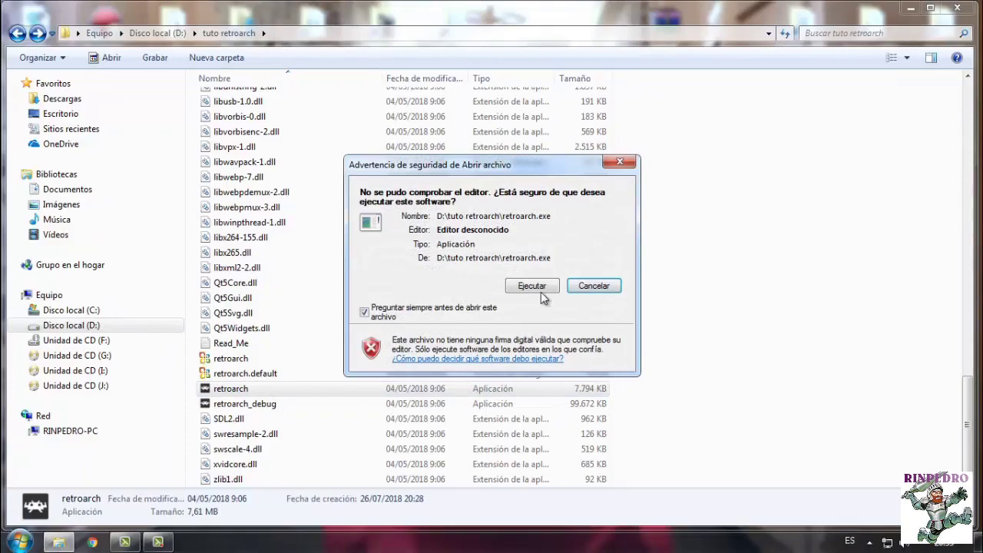
left_click(532, 287)
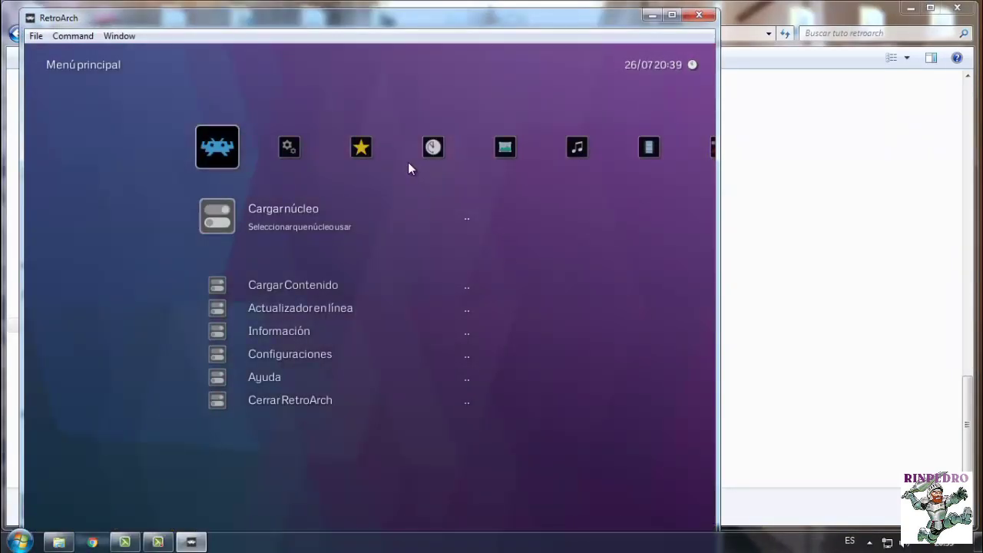
Go to the Importar contenido section and start Escanear carpeta
key("Right")
key("Right")
key("Right")
key("Right")
key("Right")
key("Right")
key("Right")
key("Right")
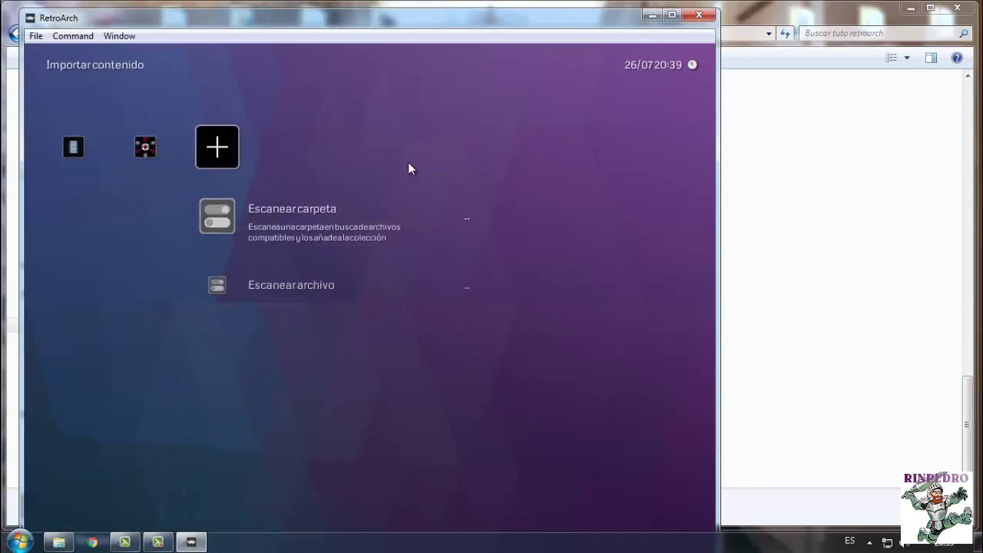
key("Left")
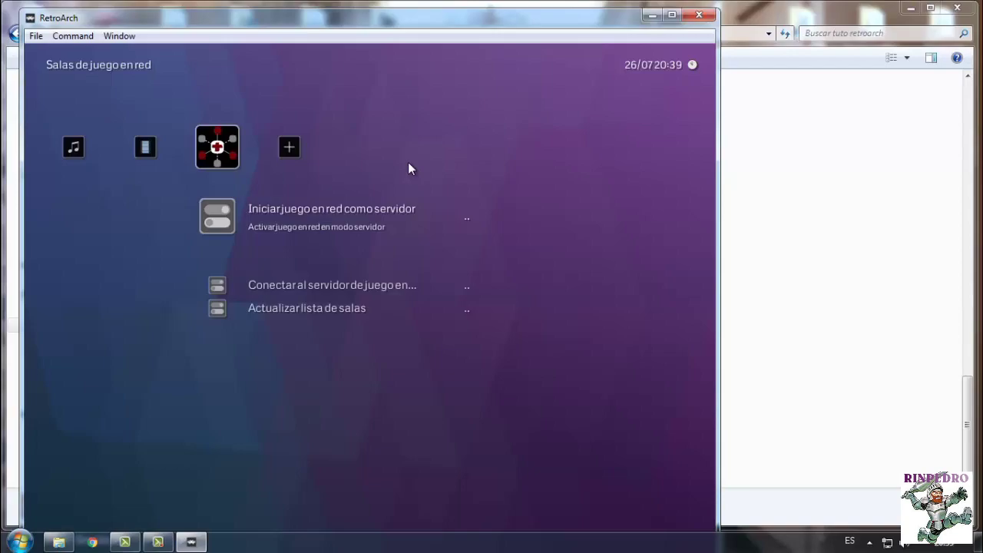
key("Right")
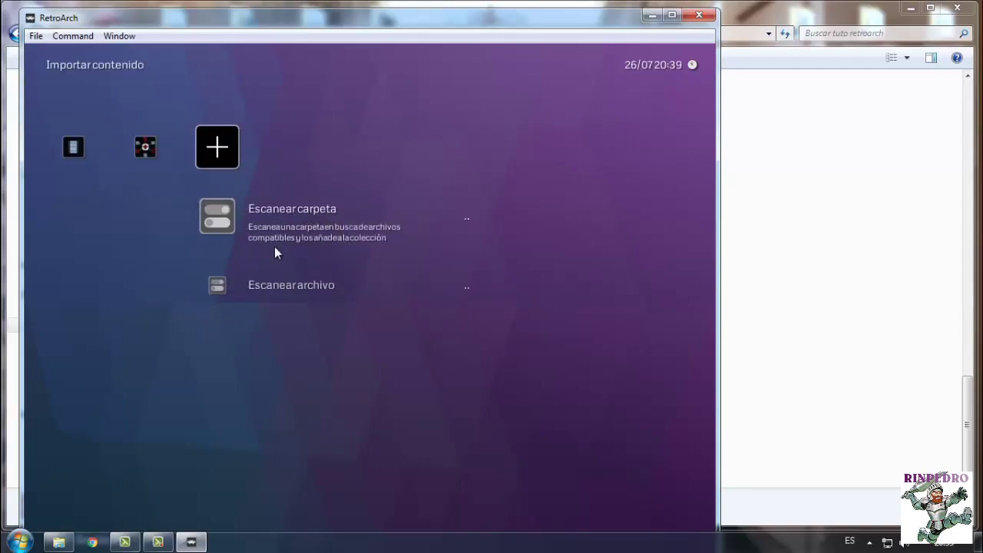
key("Return")
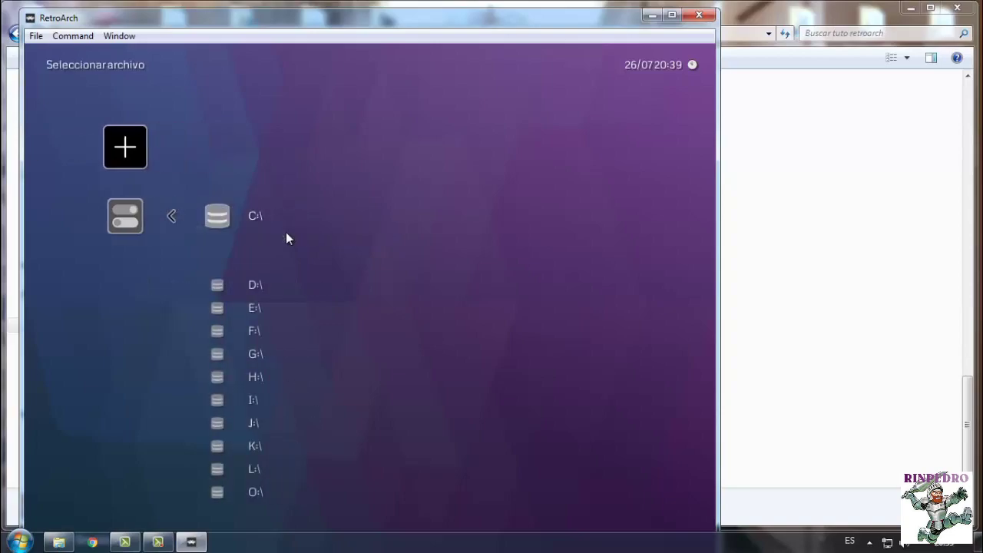
Choose drive D:\ as the location for the folder scan
key("Down")
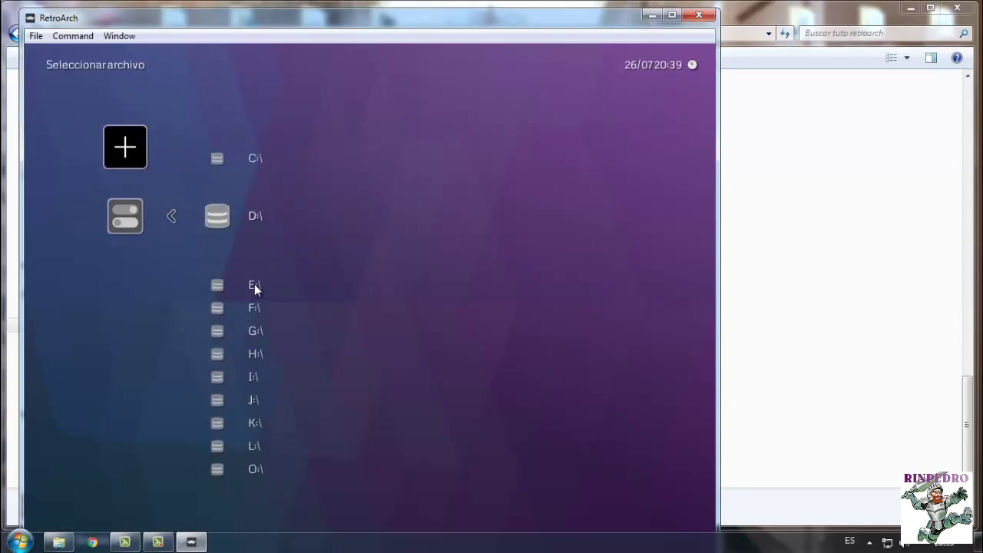
key("Return")
key("Return")
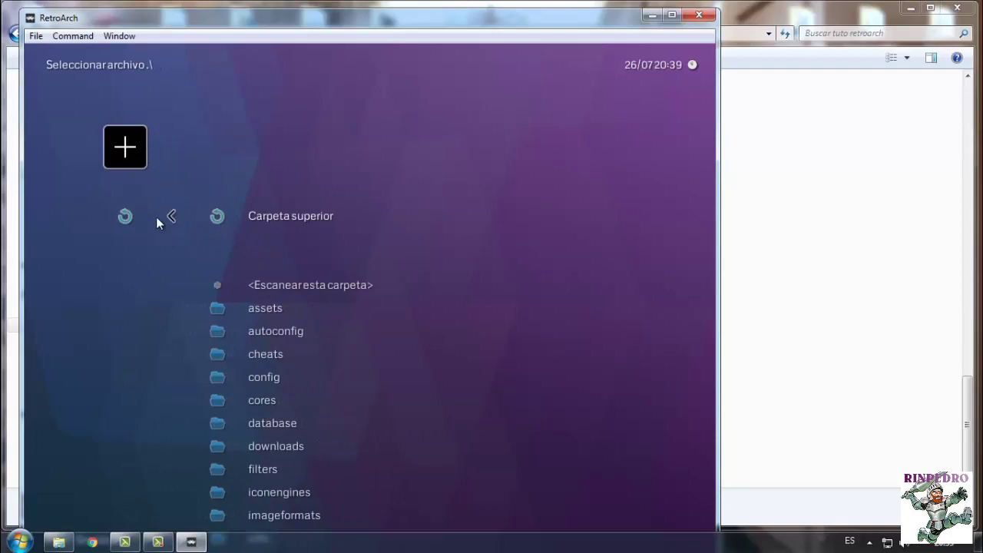
key("Return")
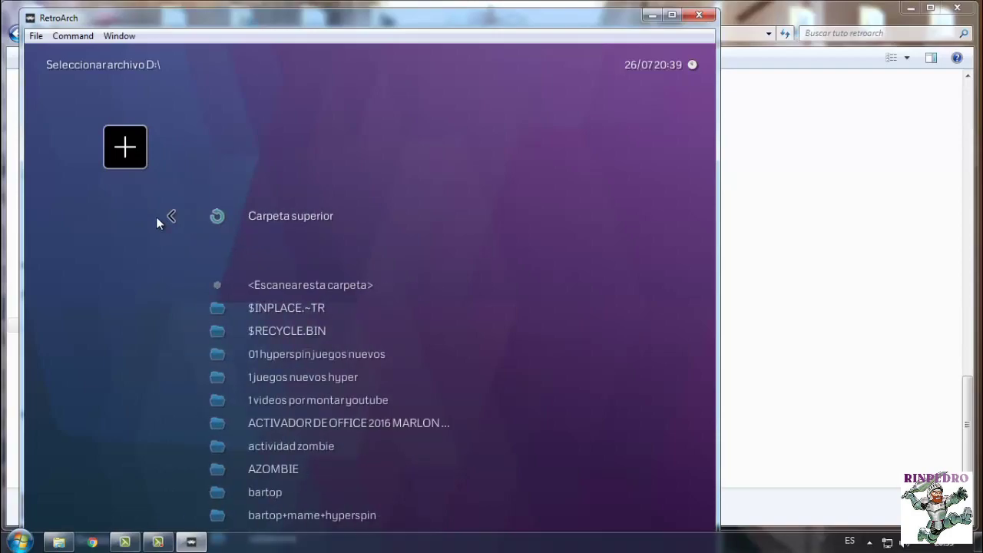
Find the tuto retroarch folder on drive D:\ and open it
key("Down")
key("Down")
key("Down")
key("Down")
key("Down")
key("Down")
key("Down")
key("Down")
key("Down")
key("Down")
key("Down")
key("Down")
key("Down")
key("Down")
key("Down")
key("Down")
key("Down")
key("Down")
key("Down")
key("Down")
key("Down")
key("Down")
key("Down")
key("Down")
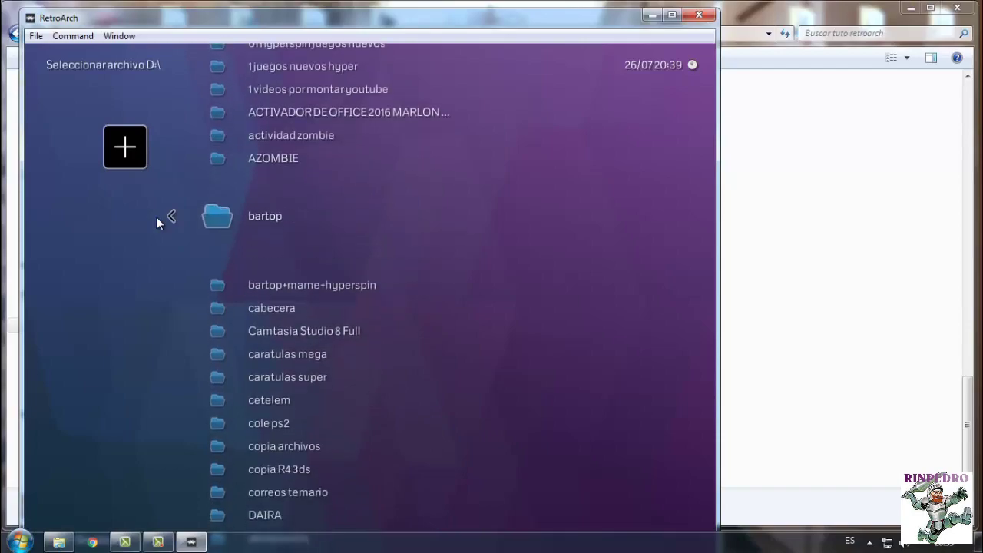
key("Down")
key("Down")
key("Down")
key("Down")
key("Down")
key("Down")
key("Down")
key("Down")
key("Down")
key("Down")
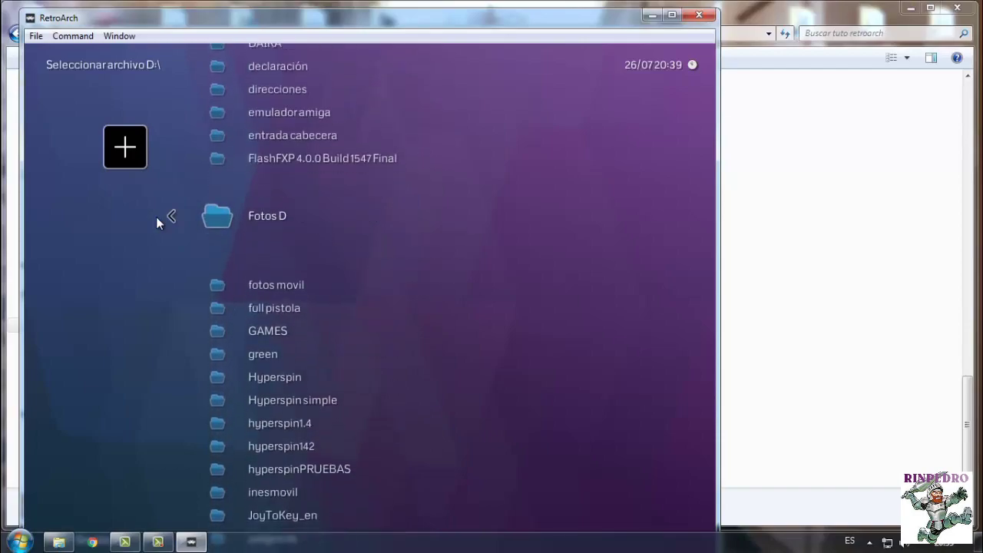
key("Down")
key("Down")
key("Down")
key("Down")
key("Down")
key("Down")
key("Down")
key("Down")
key("Down")
key("Down")
key("Down")
key("Down")
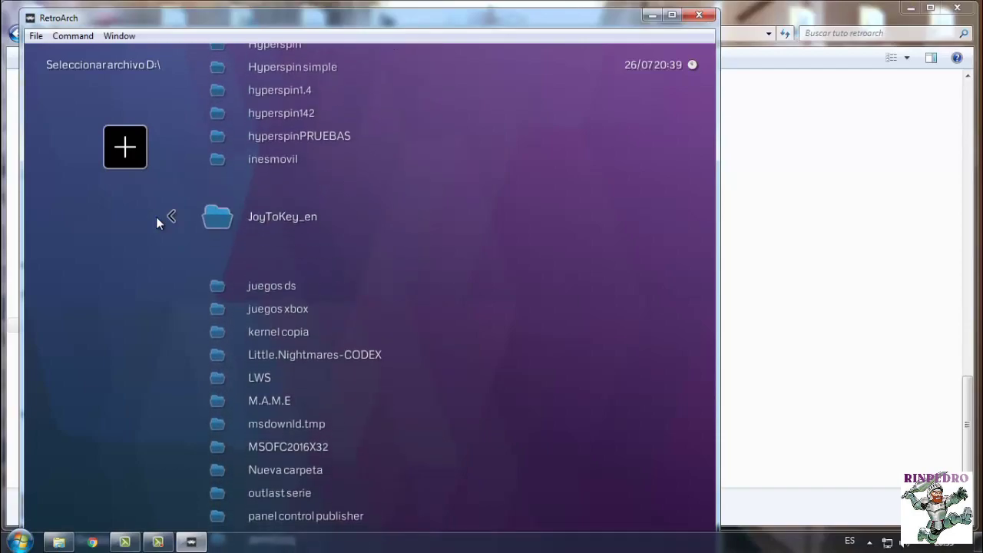
key("Down")
key("Down")
key("Down")
key("Down")
key("Down")
key("Down")
key("Down")
key("Down")
key("Down")
key("Down")
key("Down")
key("Down")
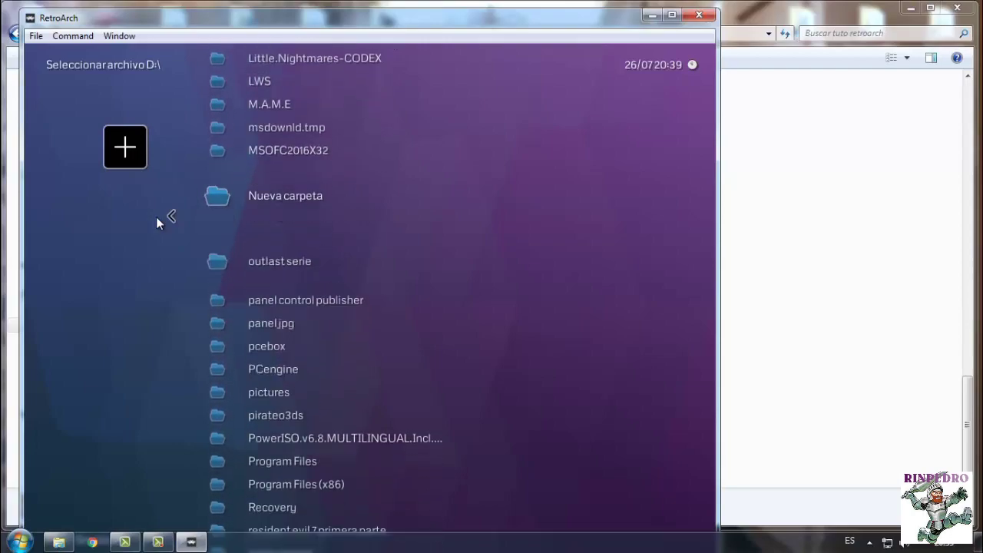
key("Down")
key("Down")
key("Down")
key("Down")
key("Down")
key("Down")
key("Down")
key("Down")
key("Down")
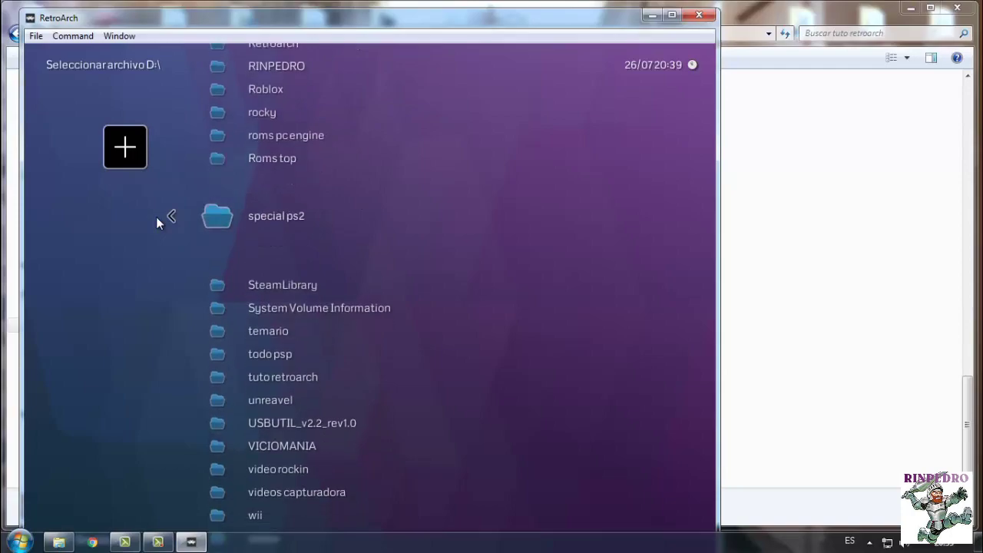
key("Down")
left_click(281, 354)
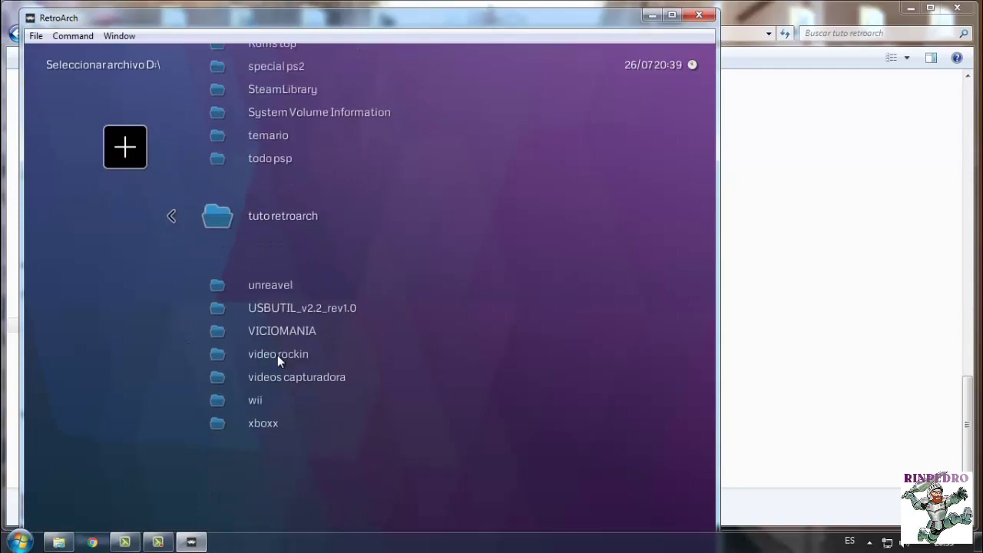
left_click(308, 219)
left_click(331, 345)
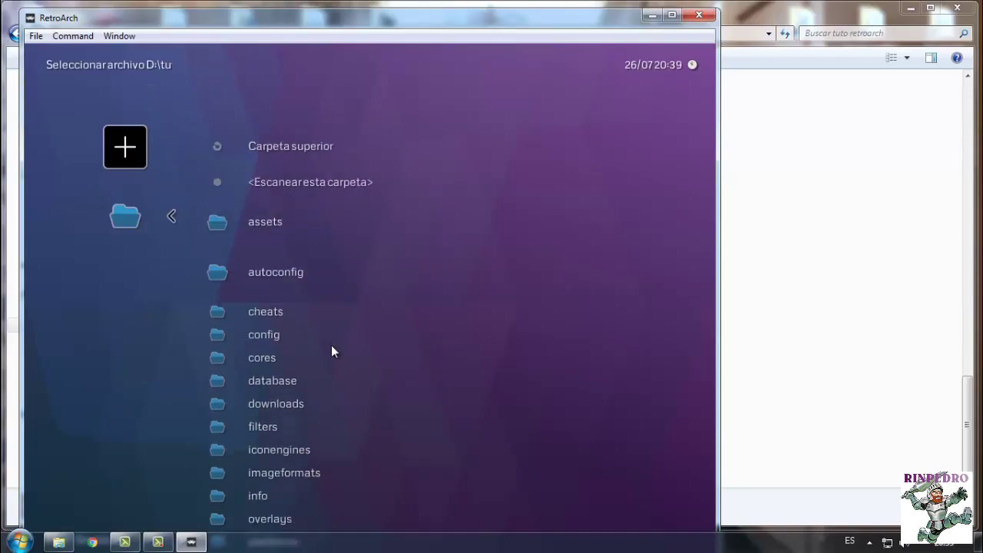
Open the roms folder inside tuto retroarch and scan it with <Escanear esta carpeta>
scroll(331, 351, "down", 9)
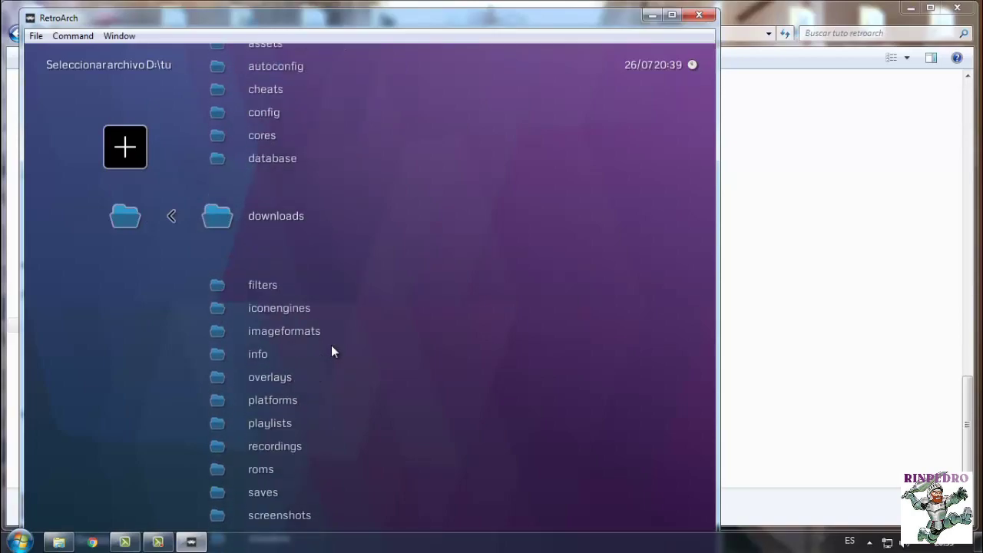
left_click(266, 351)
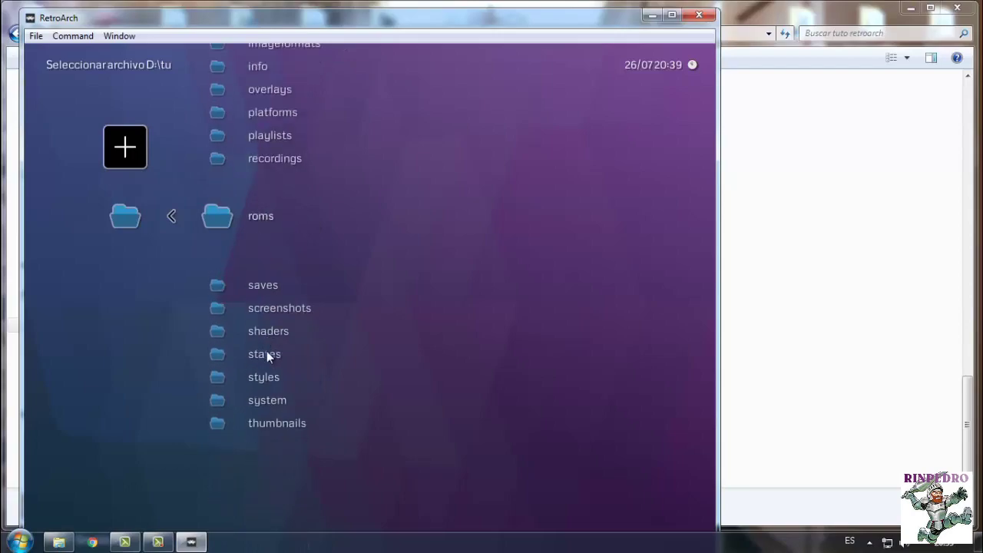
left_click(267, 219)
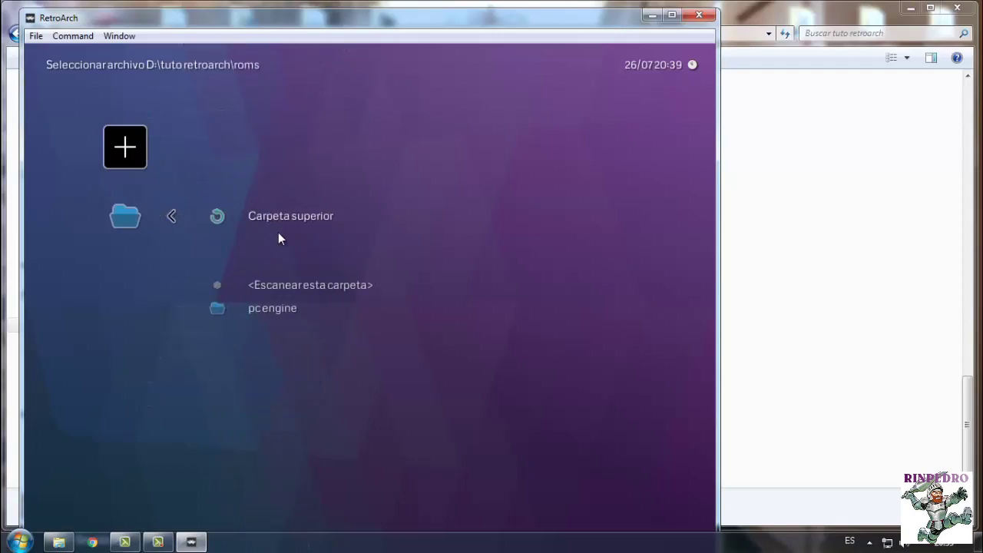
left_click(268, 307)
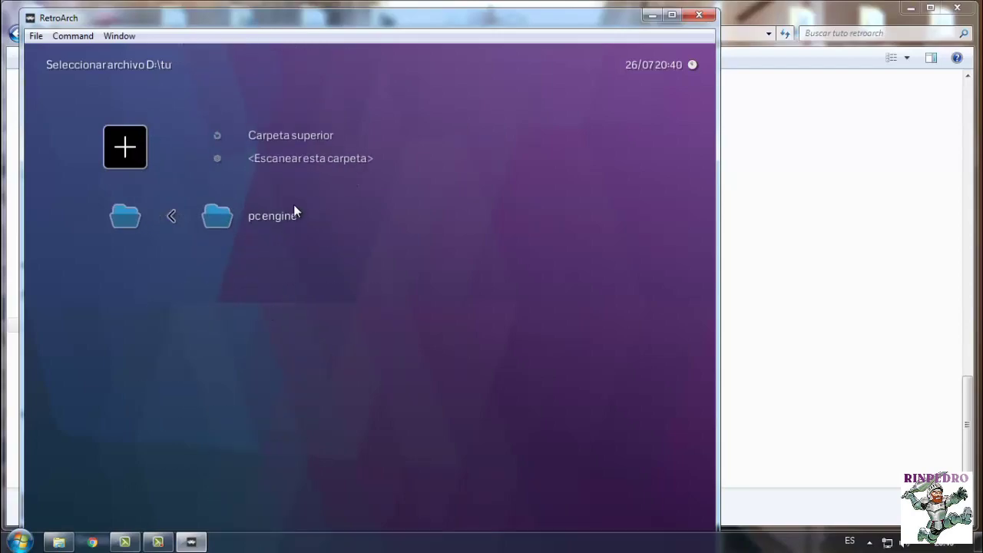
left_click(289, 164)
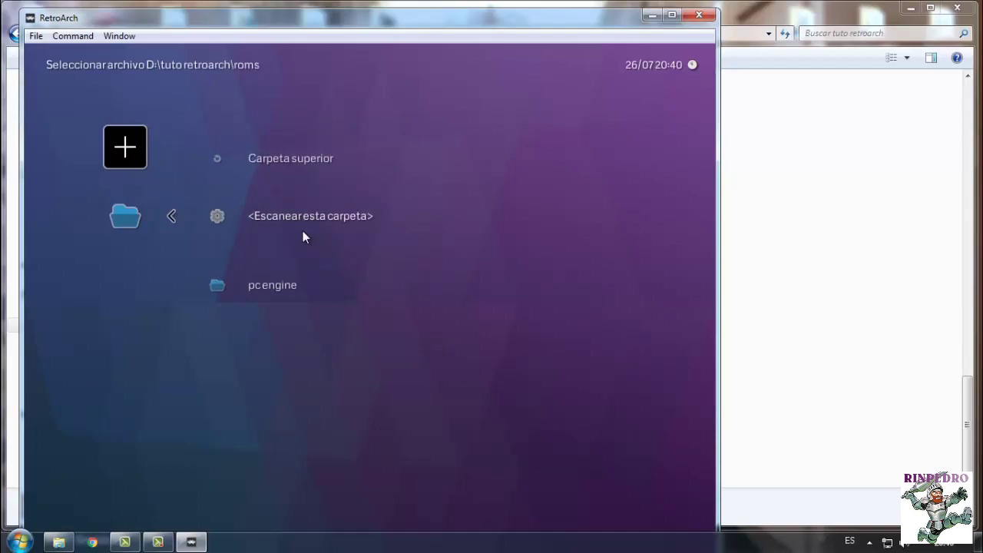
left_click(303, 219)
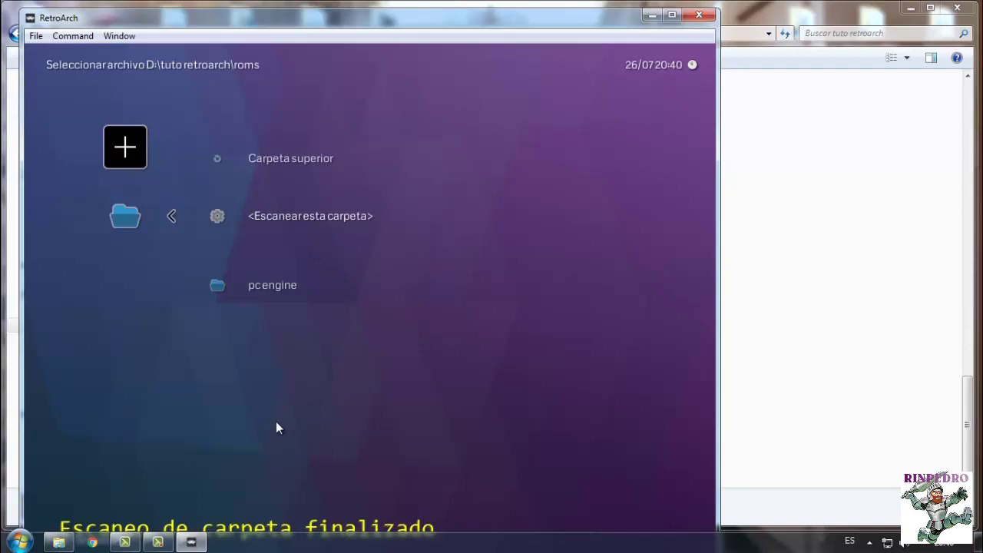
Return to the Importar contenido section and go to the NEC - PC Engine - TurboGrafx 16 collection
right_click(357, 412)
right_click(356, 406)
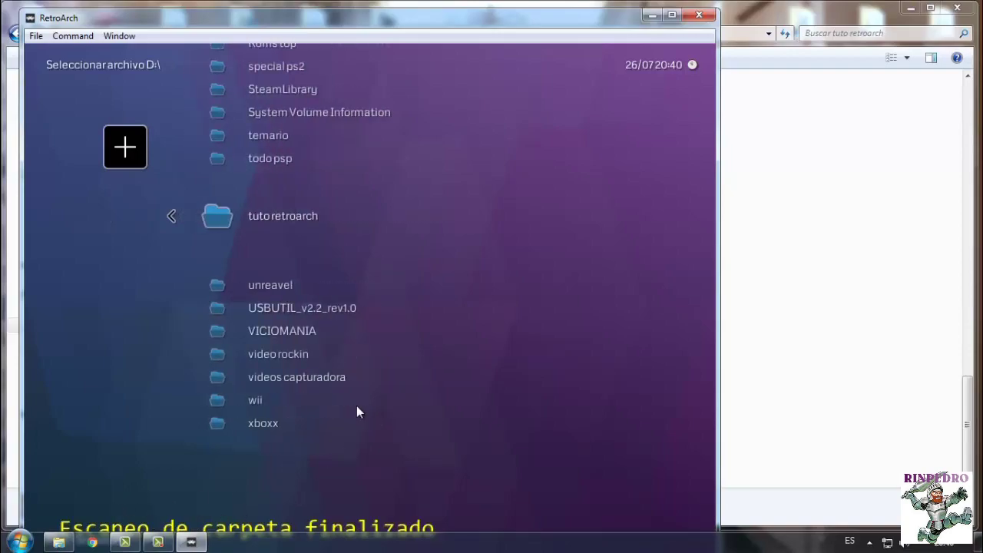
right_click(356, 406)
right_click(357, 406)
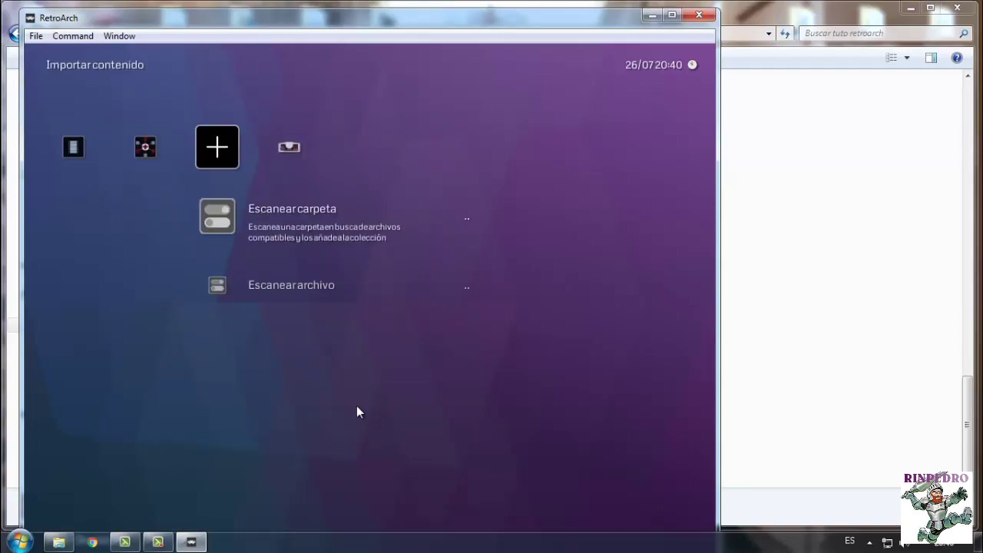
key("Right")
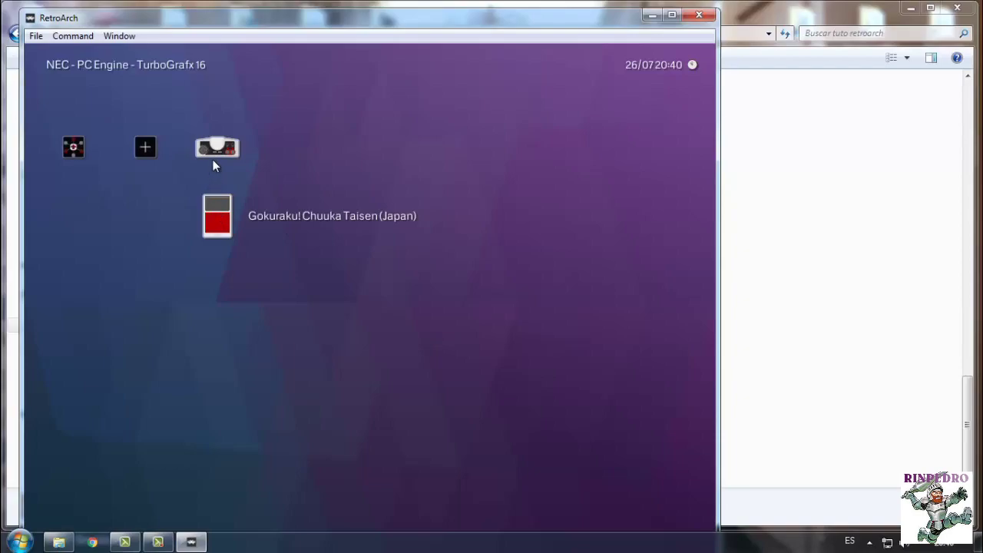
Start the game Gokuraku! Chuuka Taisen (Japan) from the PC Engine collection
left_click(221, 215)
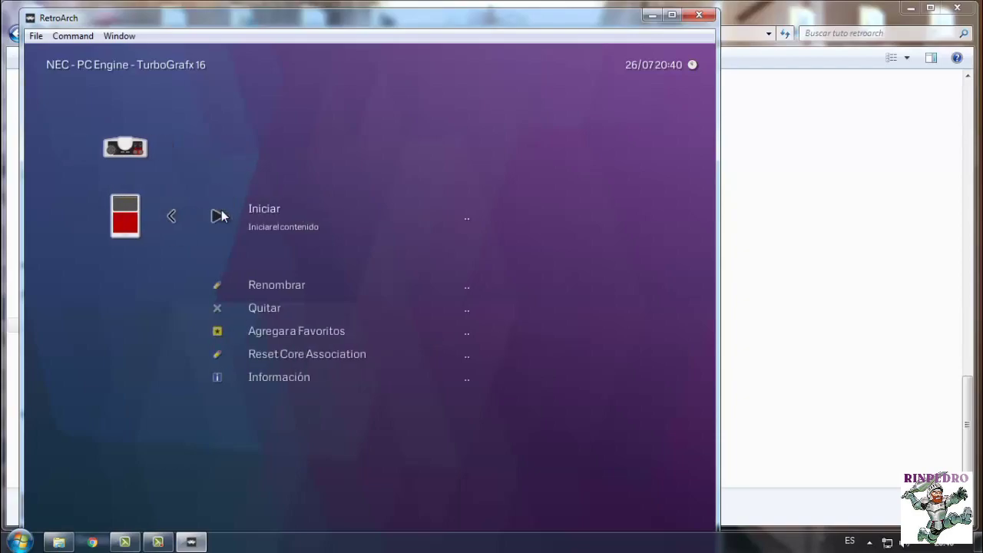
left_click(235, 217)
left_click(234, 218)
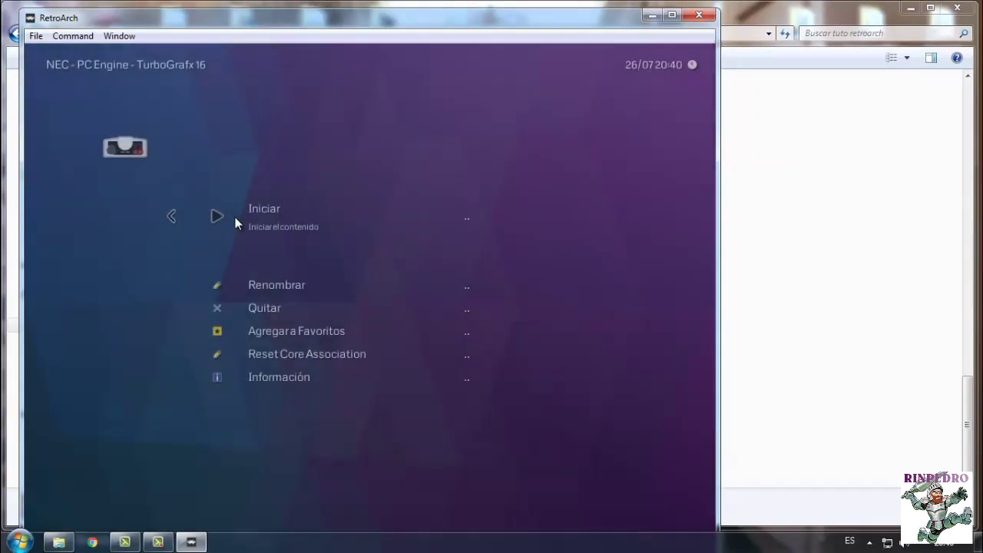
left_click(232, 218)
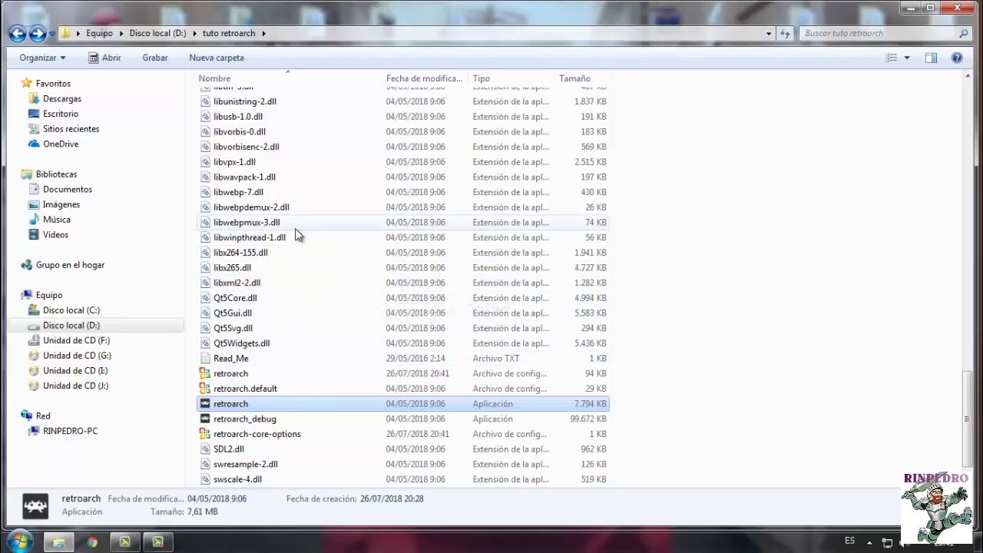
Launch the retroarch application again from the tuto retroarch folder and allow it to run
scroll(291, 347, "up", 20)
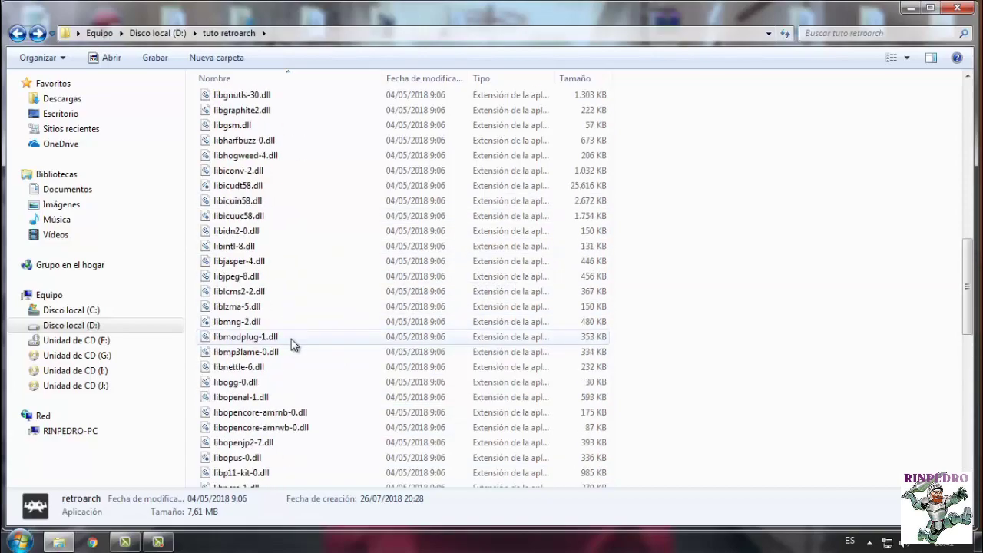
scroll(291, 344, "up", 1)
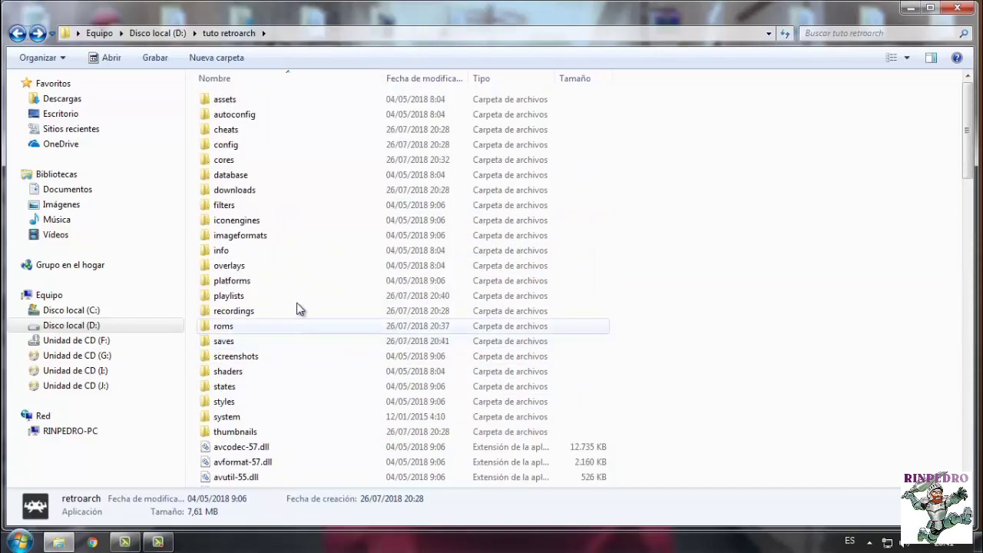
scroll(274, 372, "down", 20)
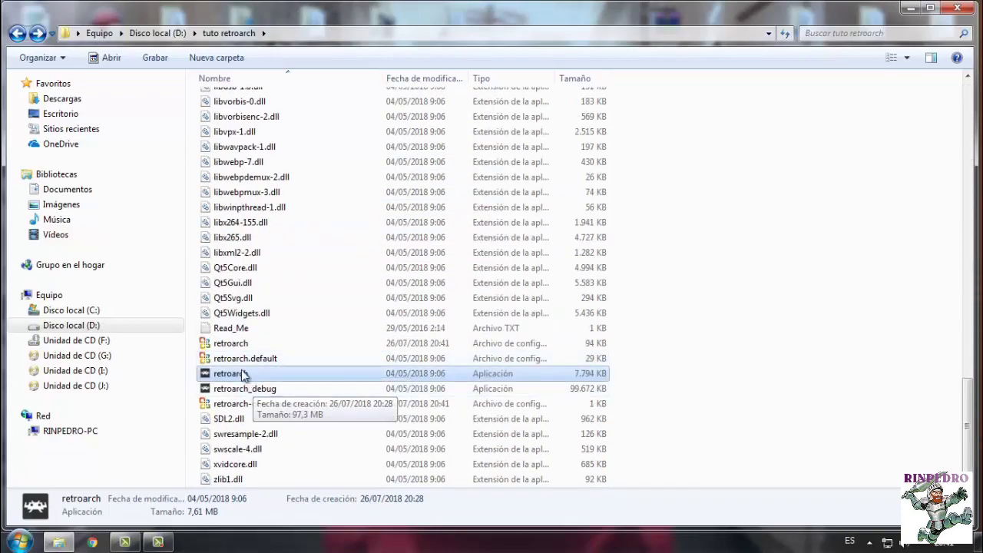
double_click(240, 376)
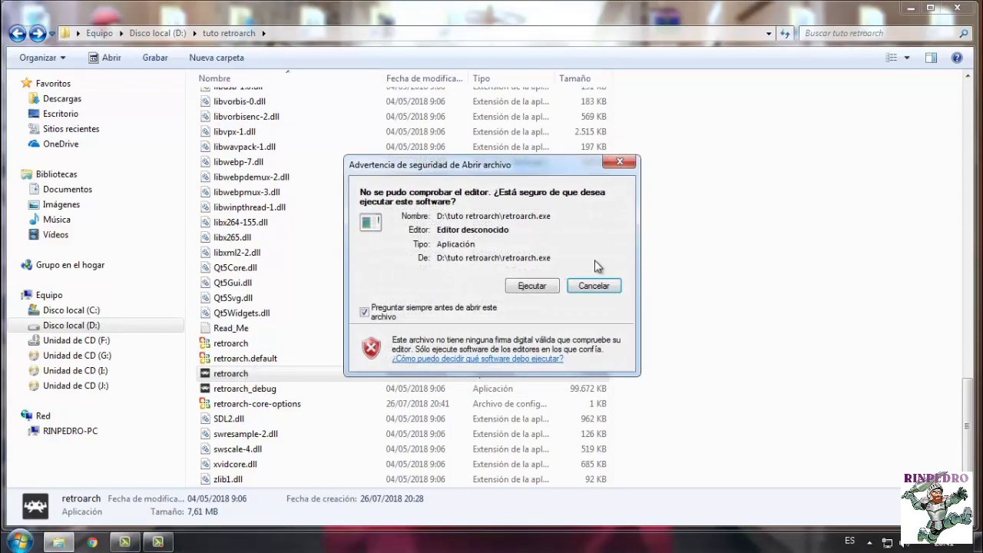
left_click(541, 284)
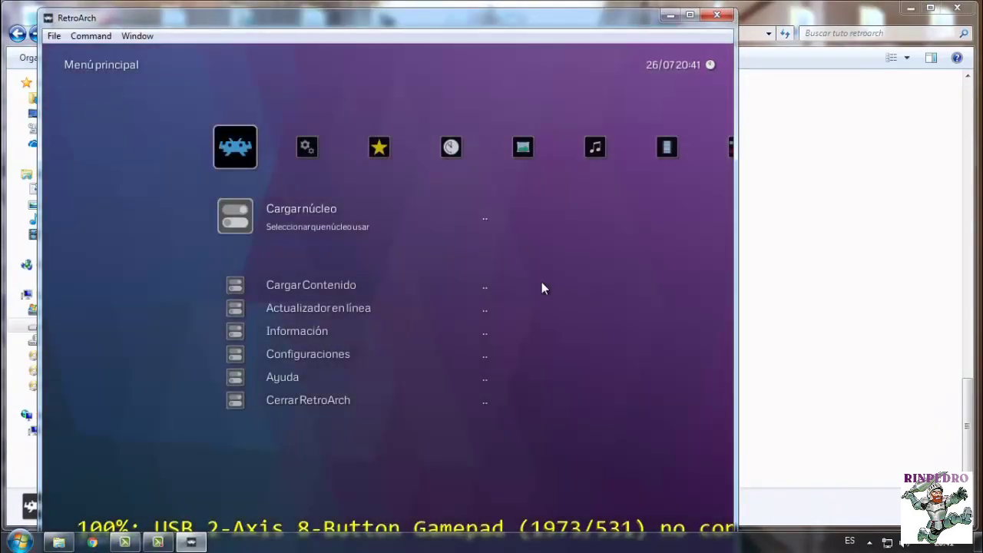
Go to the Ajustes section and open the Controles settings
key("Right")
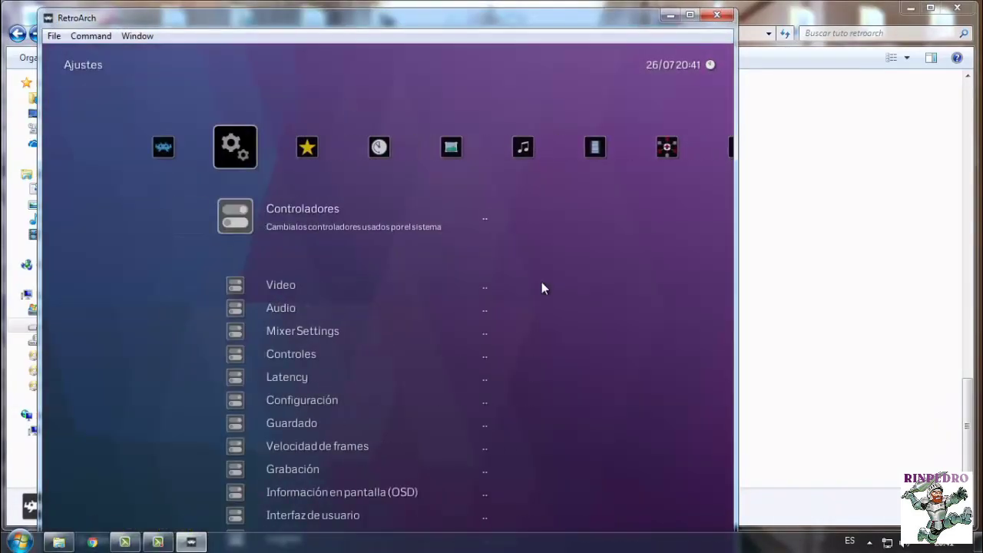
key("Down")
key("Down")
key("Down")
key("Down")
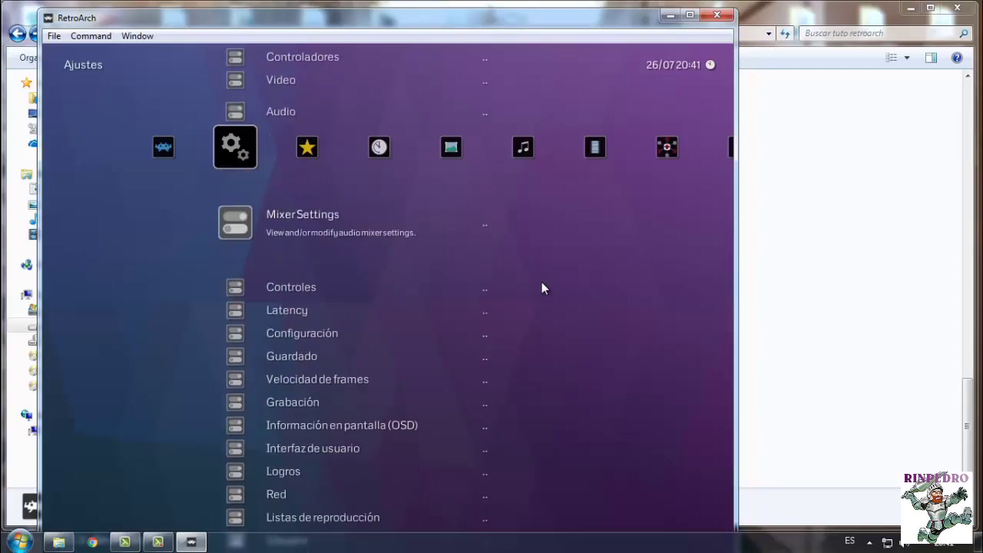
key("Return")
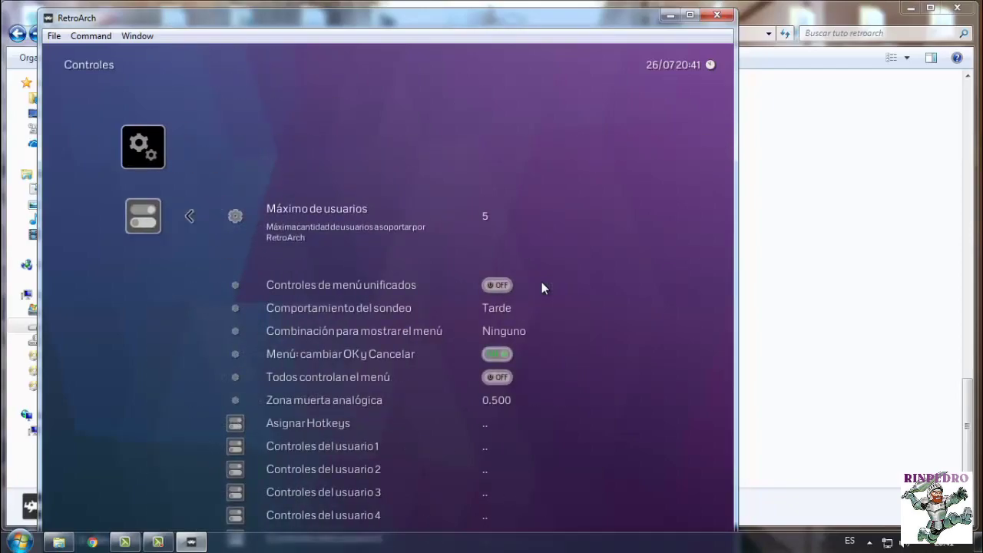
Set Máximo de usuarios to 2 in the Controles settings
key("Right")
key("Right")
key("Right")
key("Right")
key("Right")
key("Right")
key("Left")
key("Left")
key("Left")
key("Left")
key("Left")
key("Left")
key("Left")
key("Left")
key("Left")
Open the Controles del usuario 1 settings from the Controles list
key("Down")
key("Down")
key("Down")
key("Down")
key("Down")
key("Down")
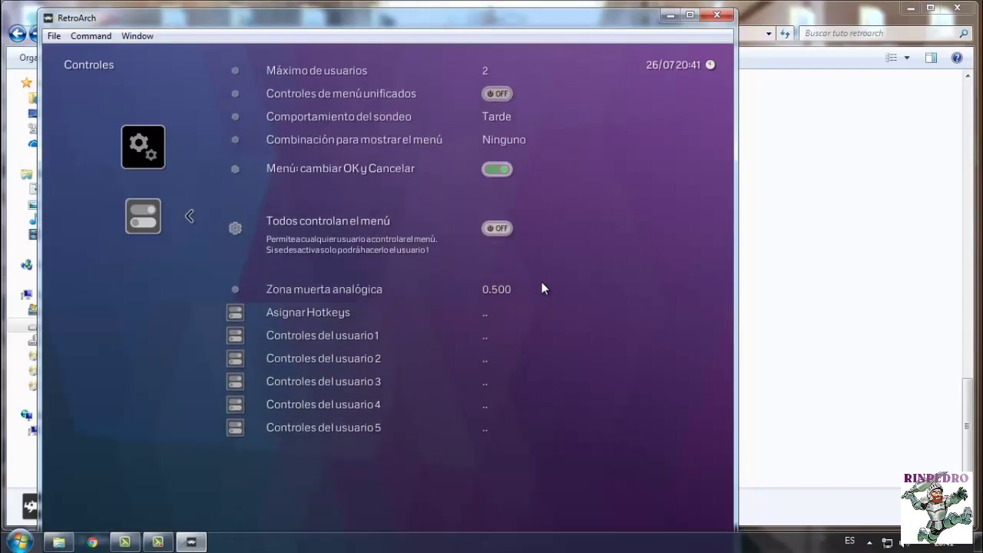
key("Down")
key("Down")
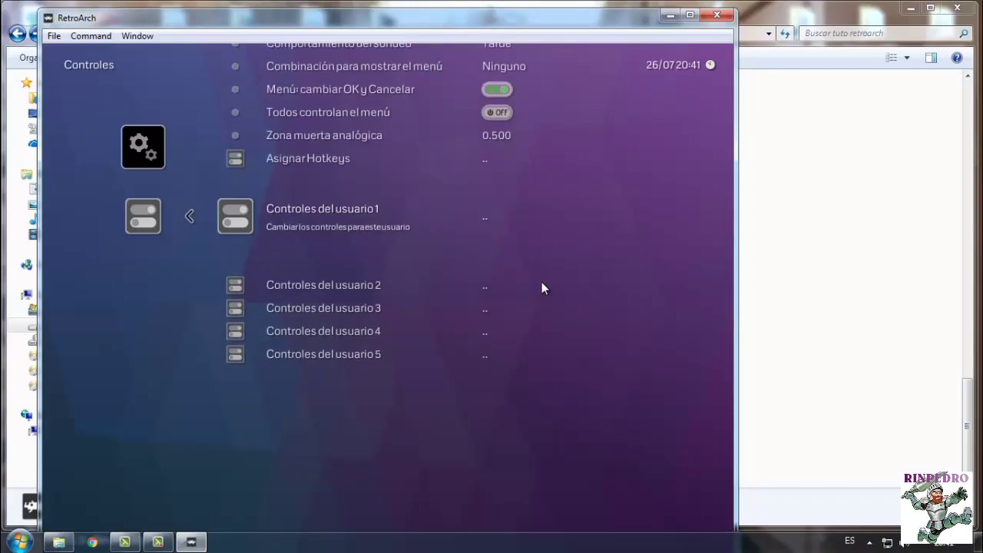
key("Return")
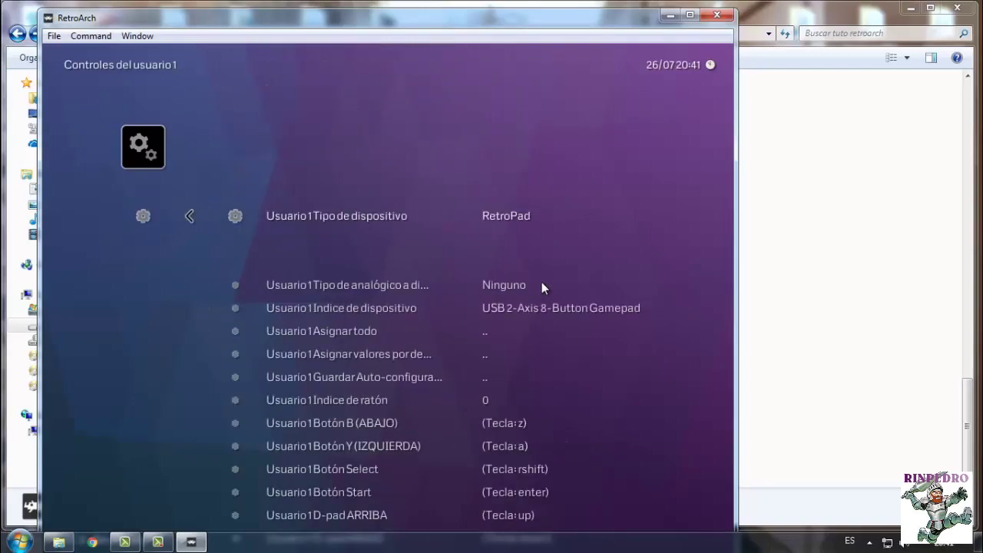
Examine the Usuario 1 control assignments, including the B, Y, Select, Start, D-pad, A, X, L1 and R1 bindings
key("Down")
key("Down")
key("Down")
key("Down")
key("Down")
key("Down")
key("Down")
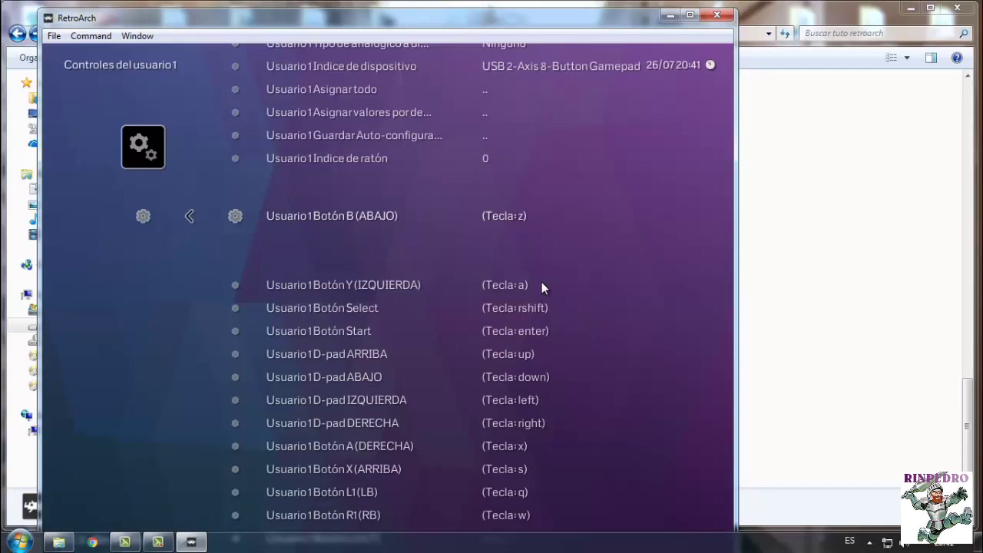
key("Return")
key("Down")
key("Down")
key("Down")
key("Down")
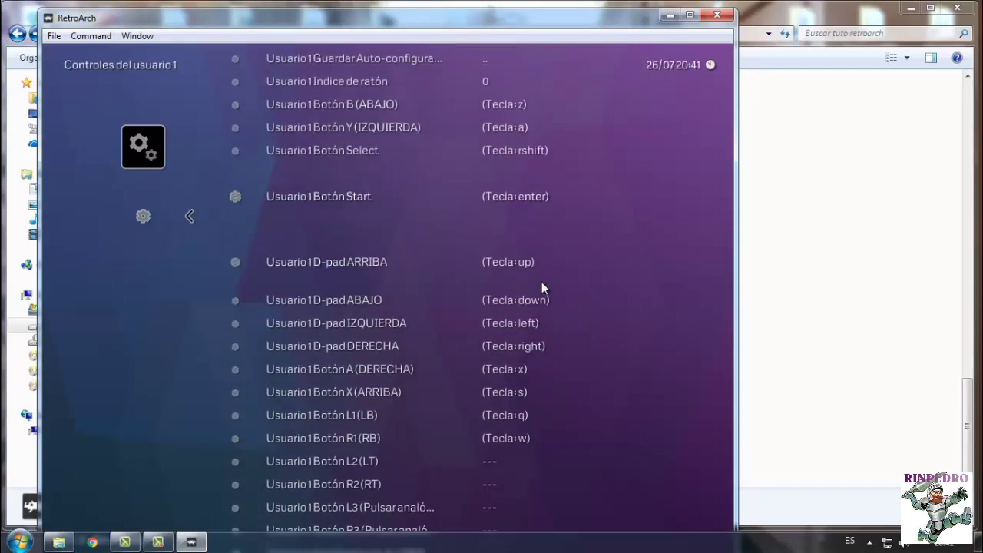
key("Down")
key("Down")
key("Down")
key("Down")
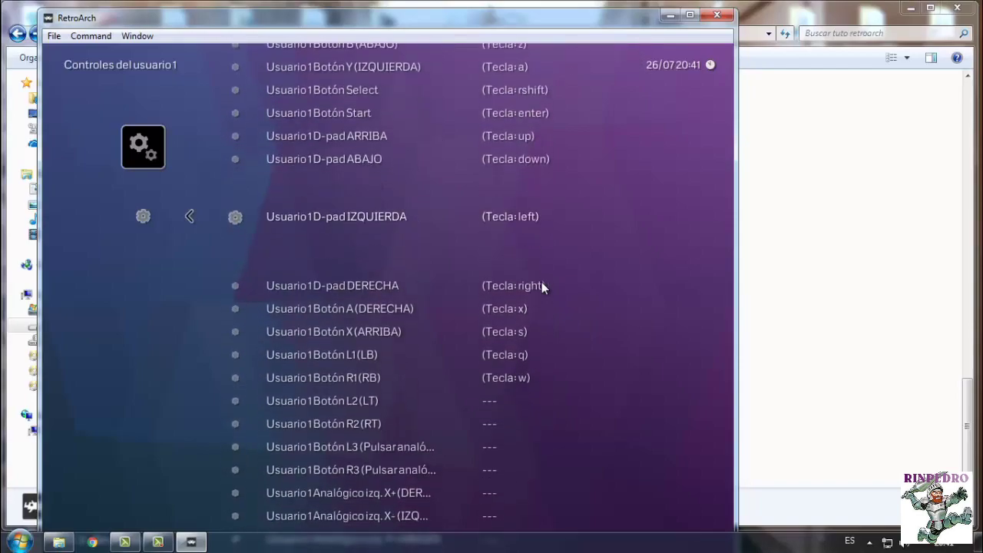
key("Down")
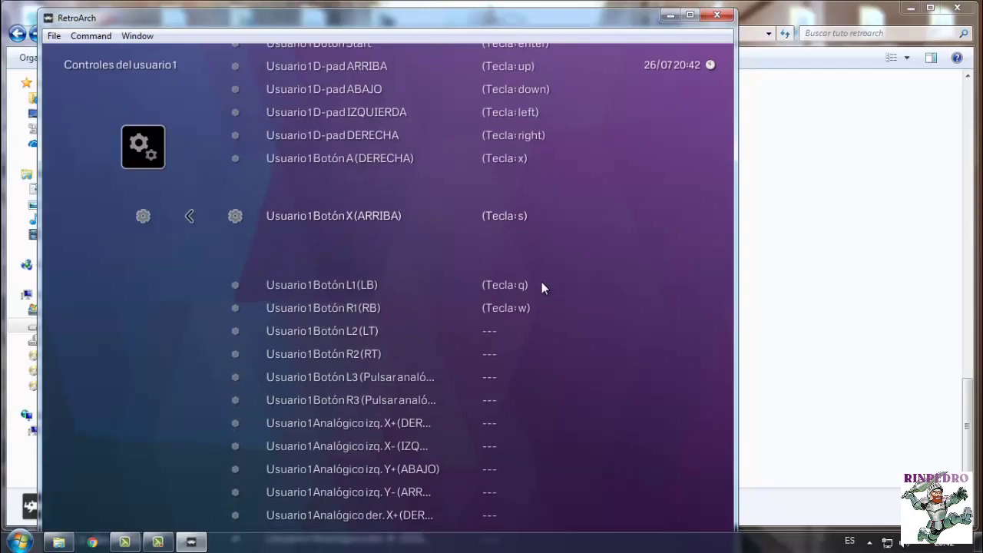
key("Up")
key("Up")
key("Up")
key("Up")
key("Up")
key("Up")
key("Up")
key("Up")
key("Up")
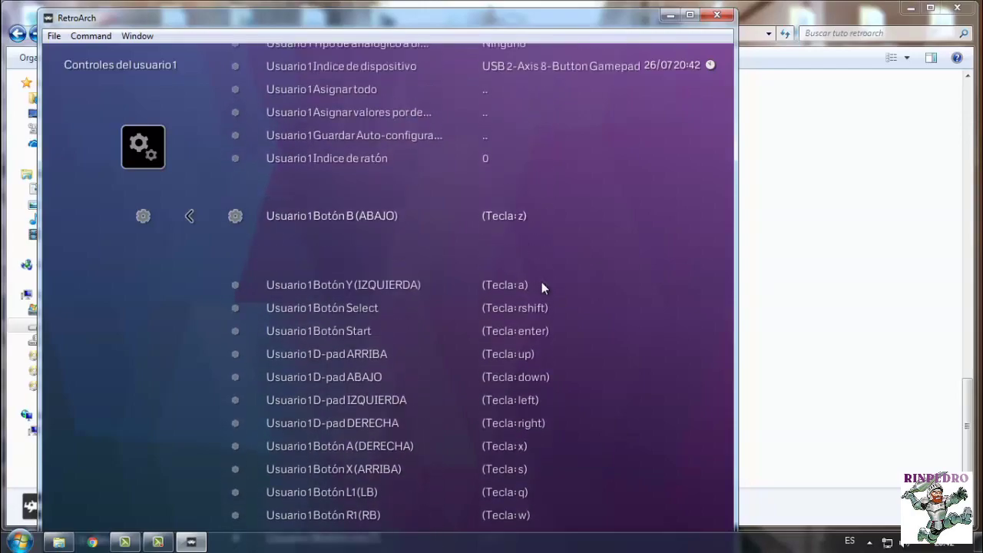
key("Up")
key("Up")
key("Up")
key("Up")
key("Up")
key("Up")
key("Up")
key("Up")
key("Up")
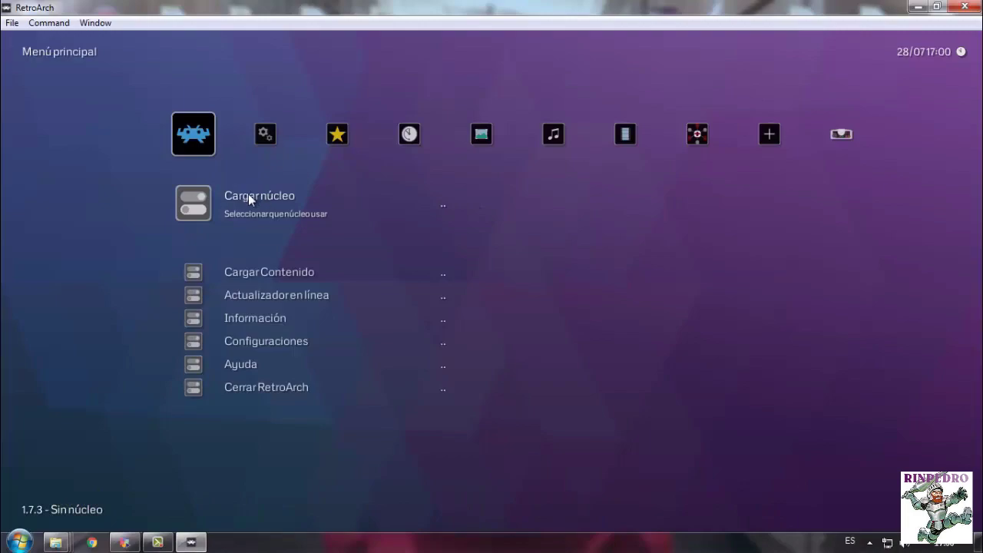
Load the PC Engine SuperGrafx (Beetle SGX) core and open the Menú rápido
left_click(248, 193)
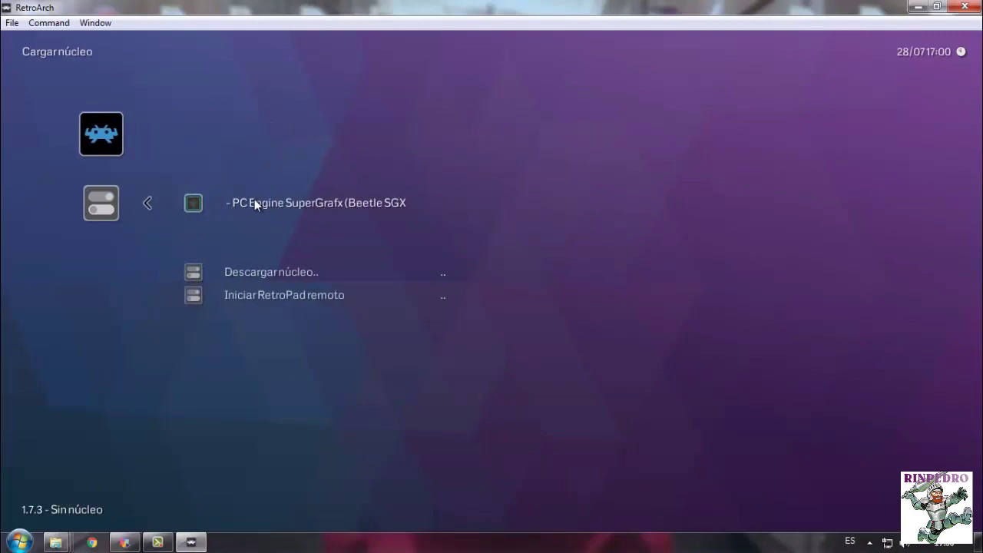
left_click(254, 199)
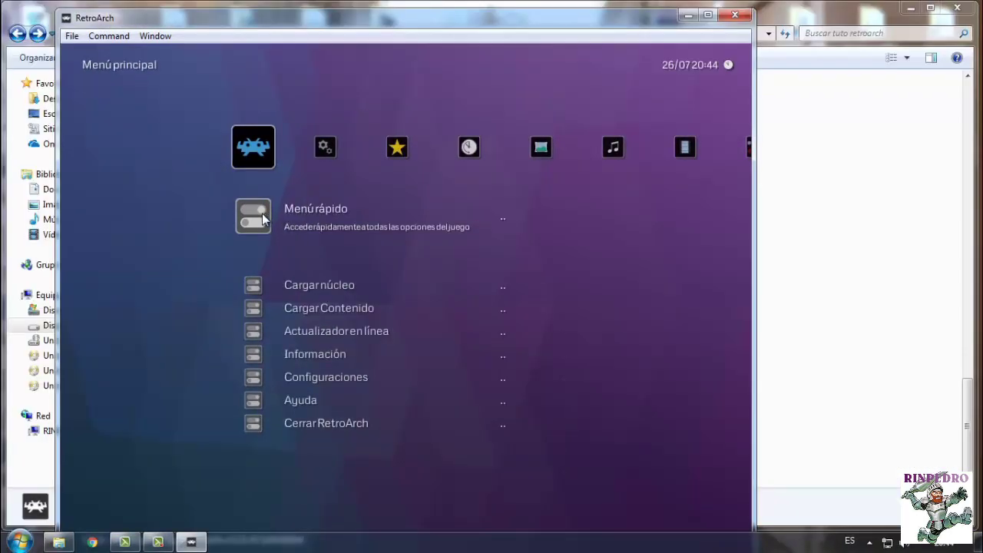
key("Down")
key("Up")
left_click(262, 218)
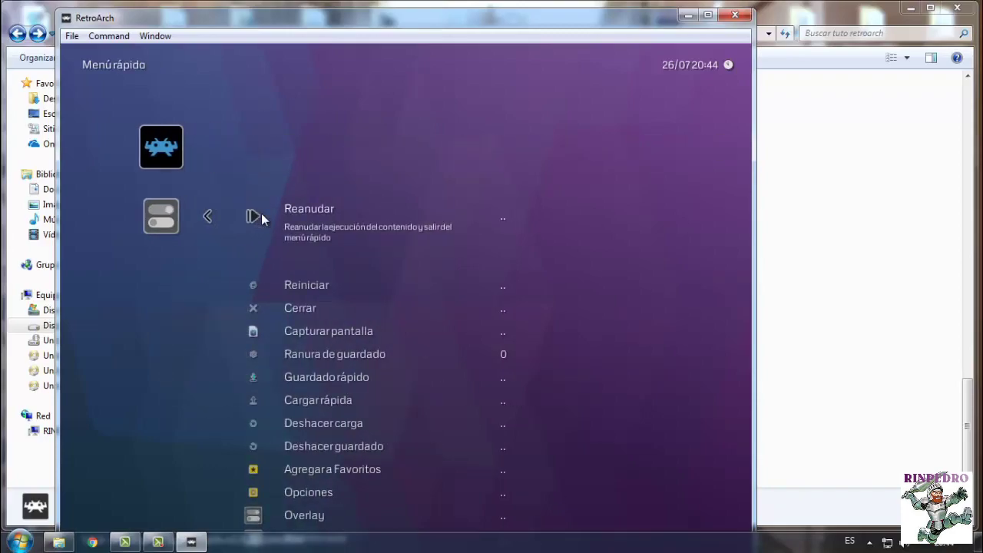
Open the Shaders settings from the Menú rápido
key("Down")
key("Down")
key("Down")
key("Down")
key("Down")
key("Down")
key("Down")
key("Down")
key("Down")
key("Down")
key("Down")
key("Down")
key("Down")
key("Down")
key("Down")
key("Down")
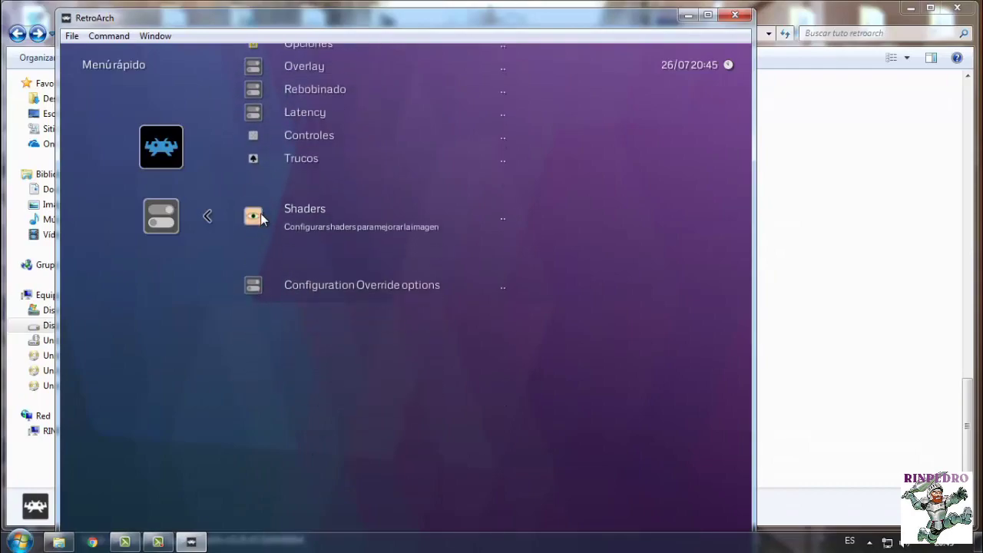
left_click(260, 214)
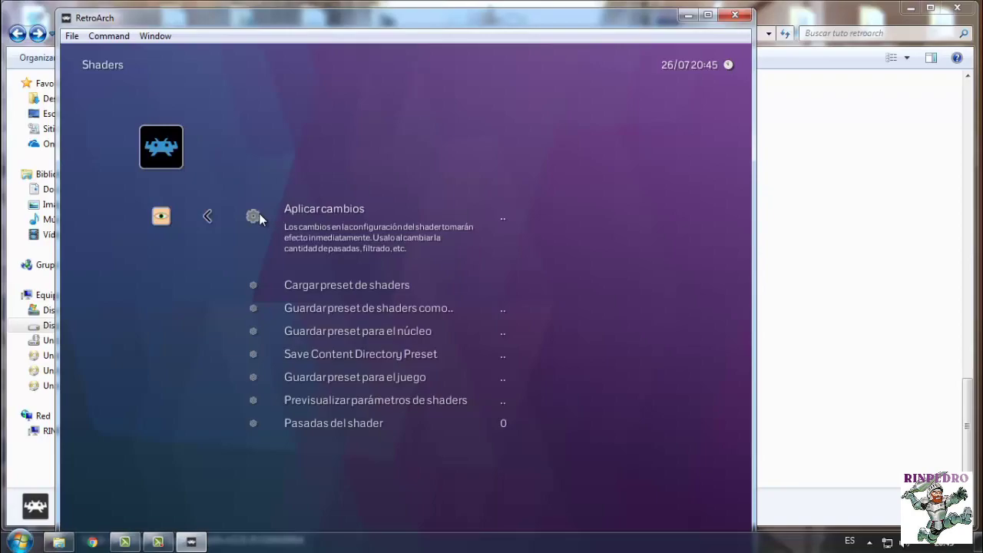
Choose to load a shader preset and enter the shaders_glsl folder
key("Down")
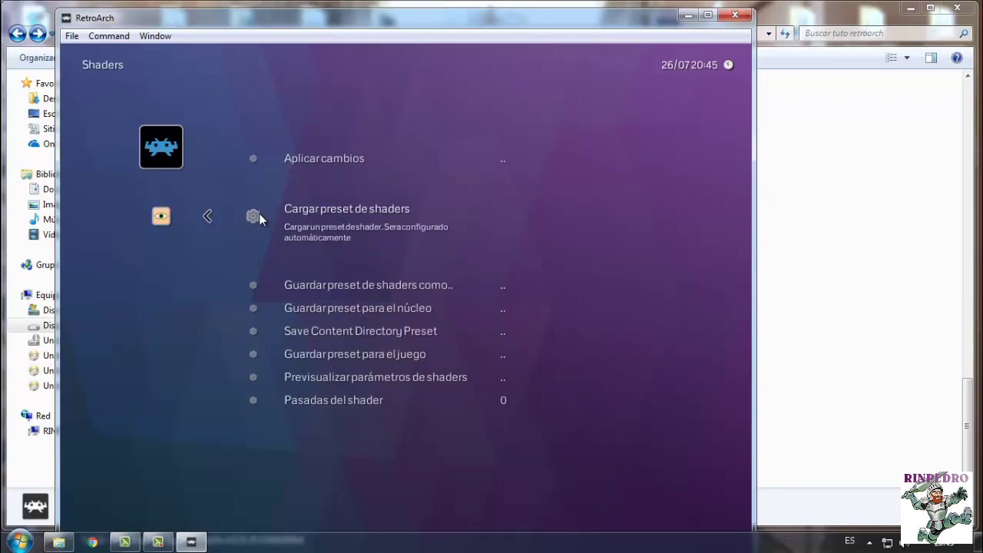
left_click(259, 212)
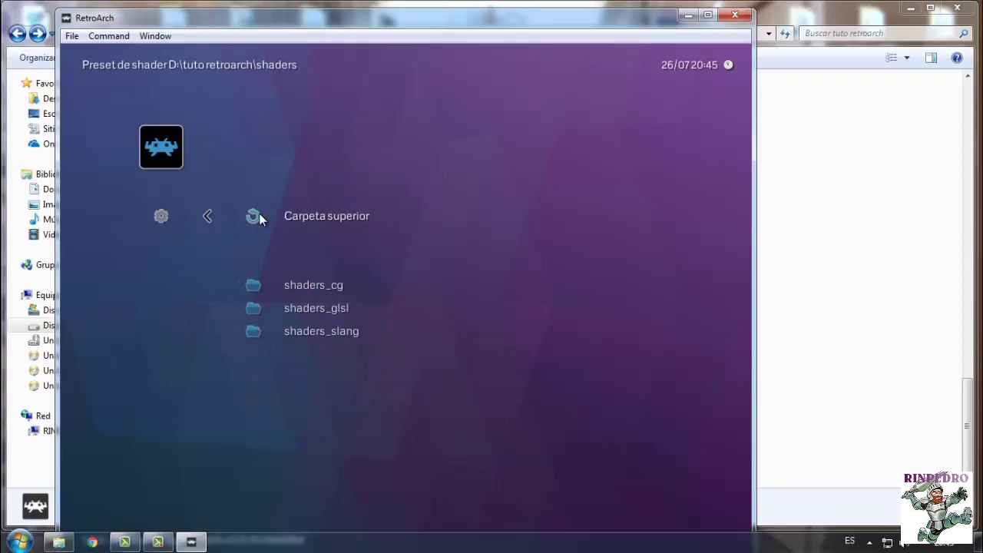
key("Down")
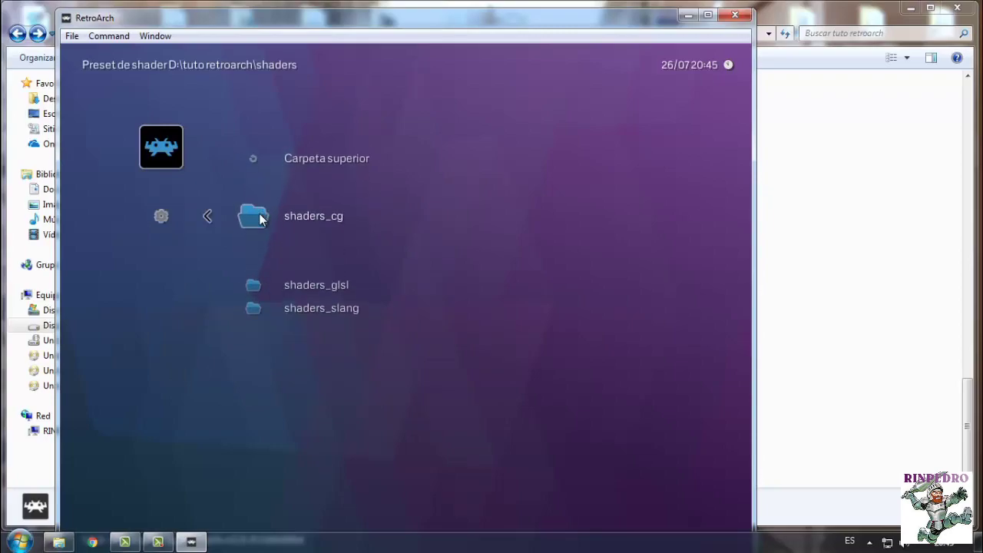
key("Down")
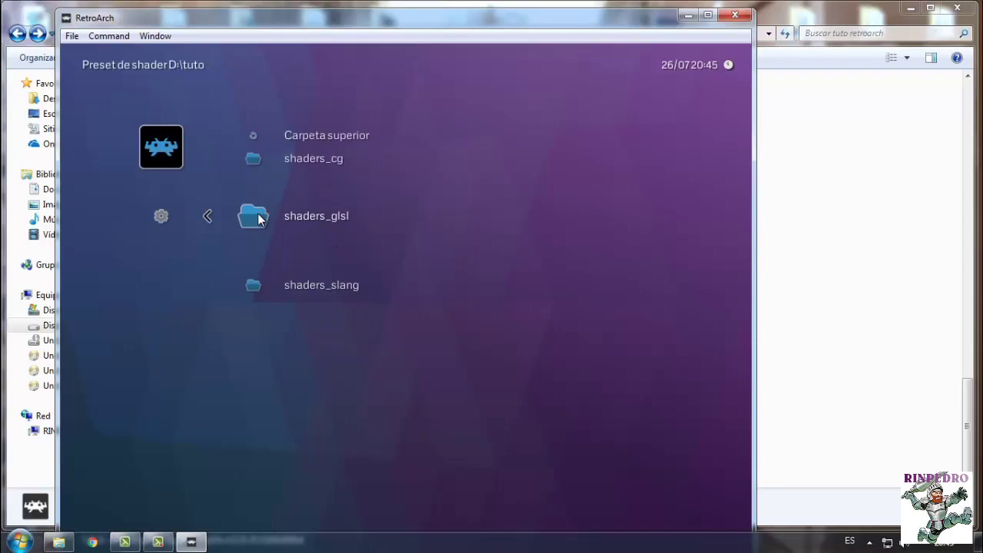
key("Return")
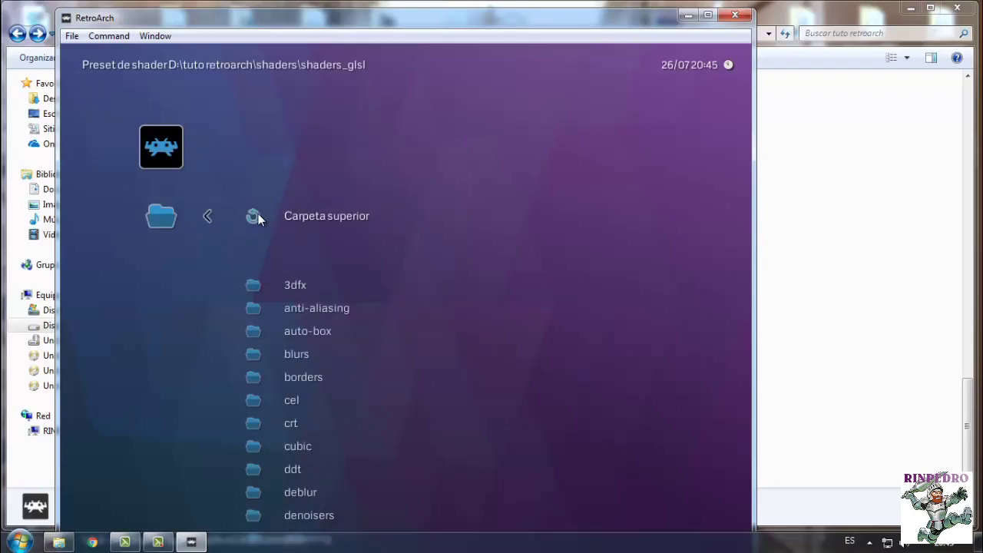
Open the crt folder within shaders_glsl
key("Down")
key("Down")
key("Down")
key("Down")
key("Down")
key("Down")
key("Down")
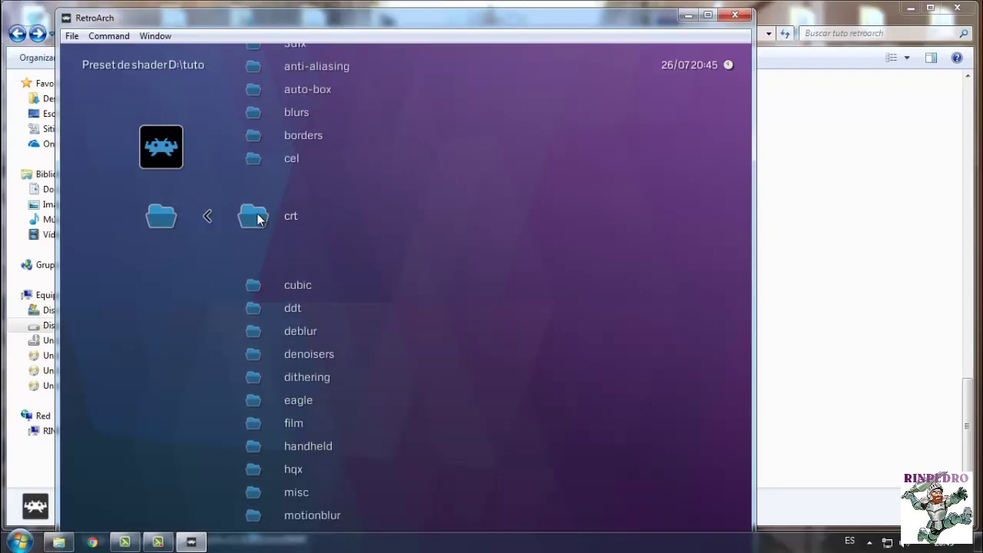
key("Return")
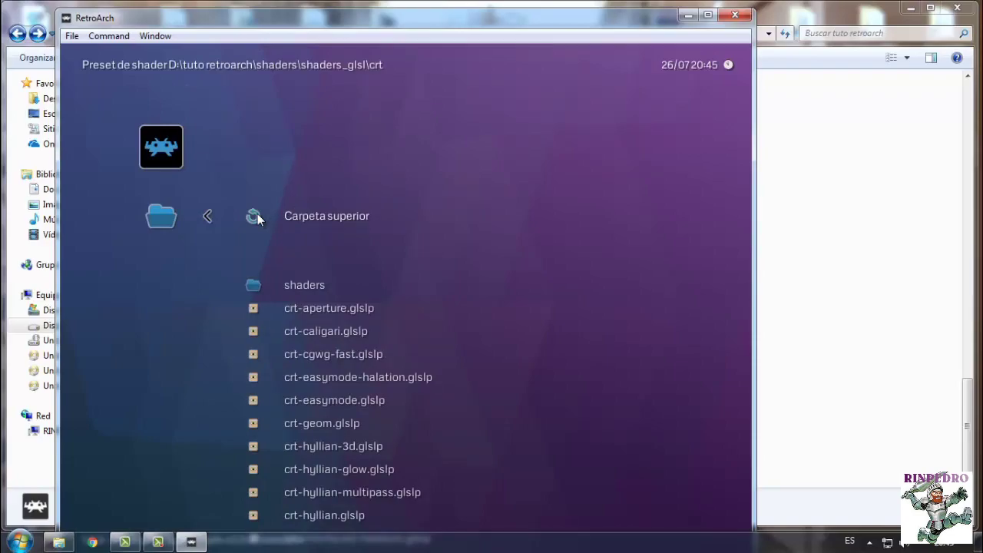
Load the crt-geom.glslp shader preset from the crt folder
key("Down")
key("Down")
key("Down")
key("Down")
key("Down")
key("Down")
key("Down")
key("Down")
key("Down")
key("Down")
key("Down")
key("Down")
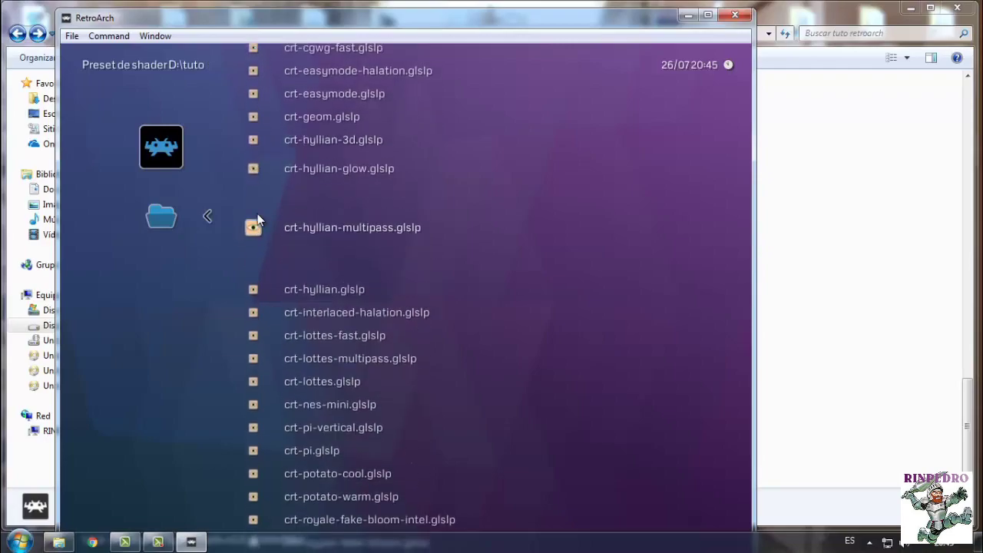
key("Down")
key("Down")
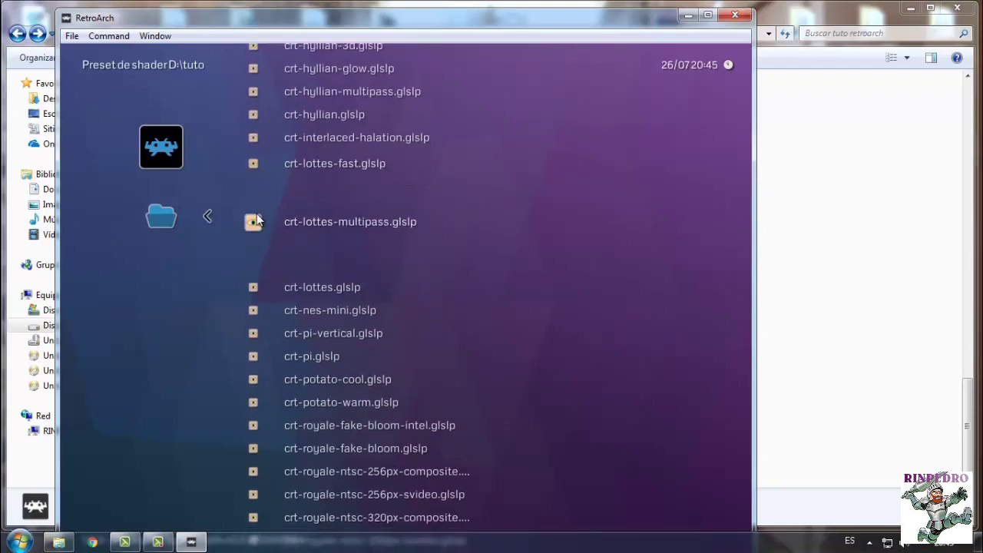
key("Up")
key("Up")
key("Up")
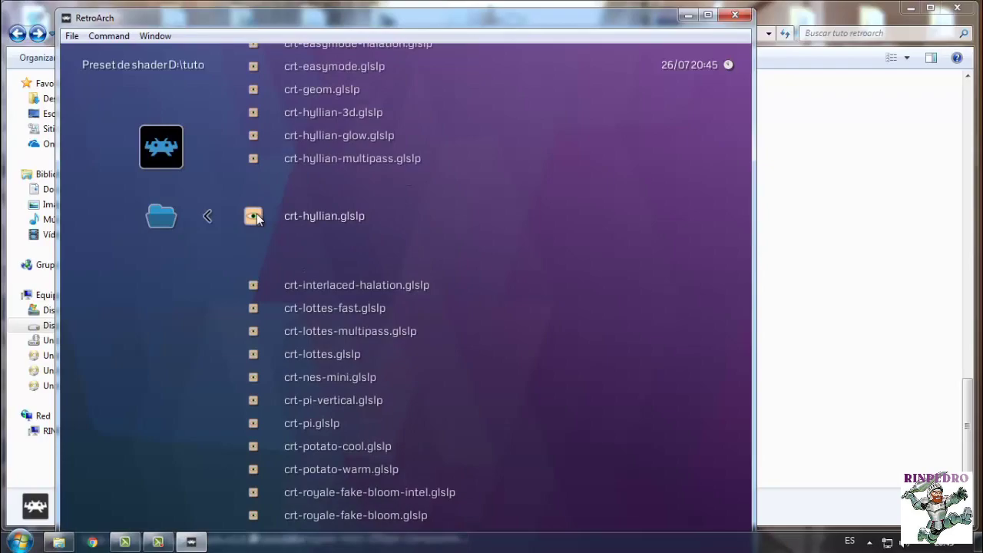
key("Up")
key("Up")
key("Up")
key("Up")
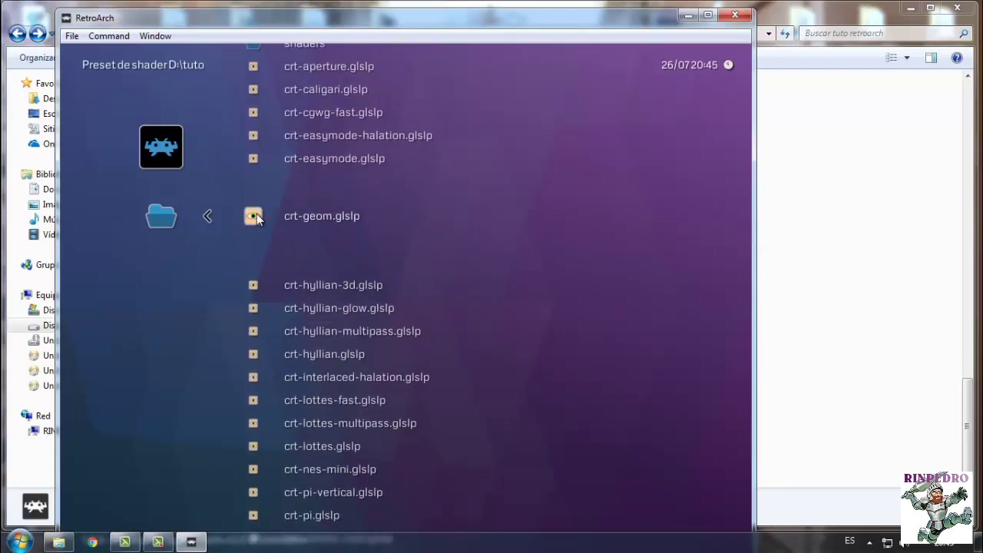
key("Return")
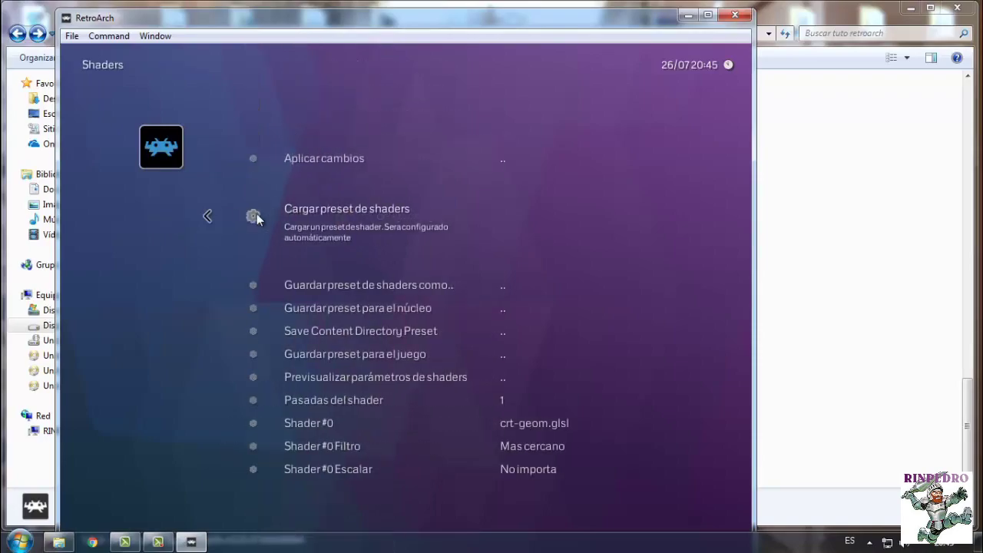
Leave the Shaders settings and go back to the Menú rápido
key("Up")
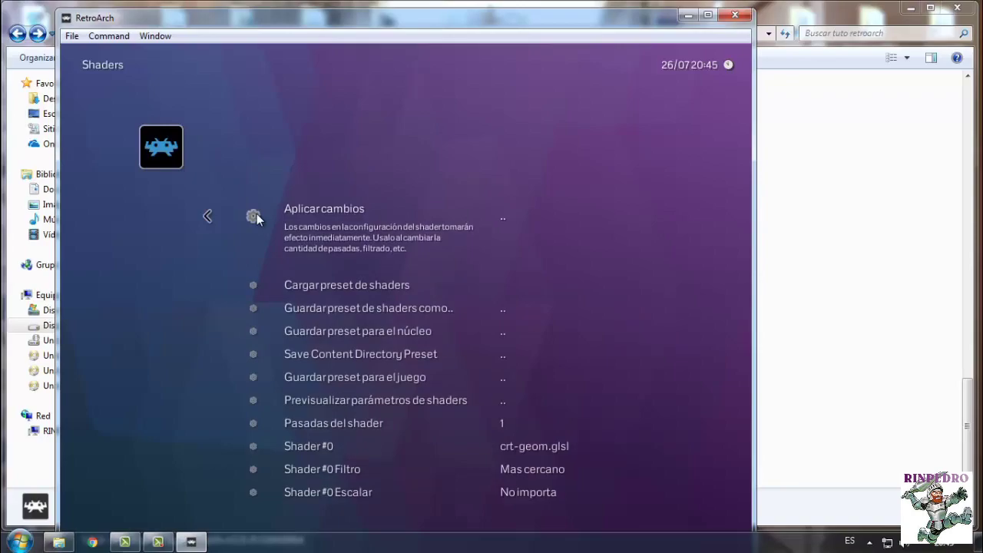
key("BackSpace")
key("Up")
key("Up")
key("Up")
key("Up")
key("Up")
key("Up")
key("Up")
key("Up")
key("Up")
key("Up")
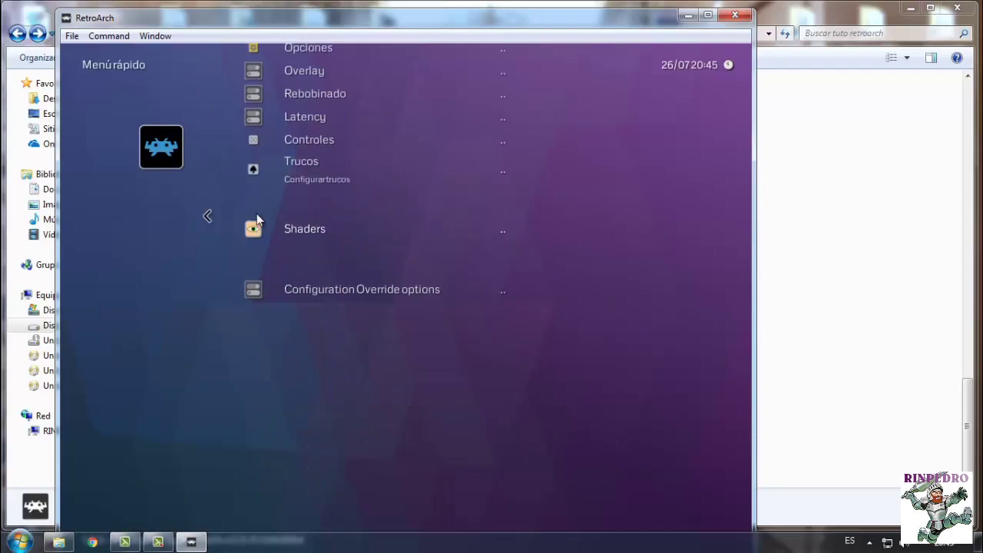
key("Up")
key("Up")
key("Up")
key("Up")
key("Up")
key("Up")
key("Up")
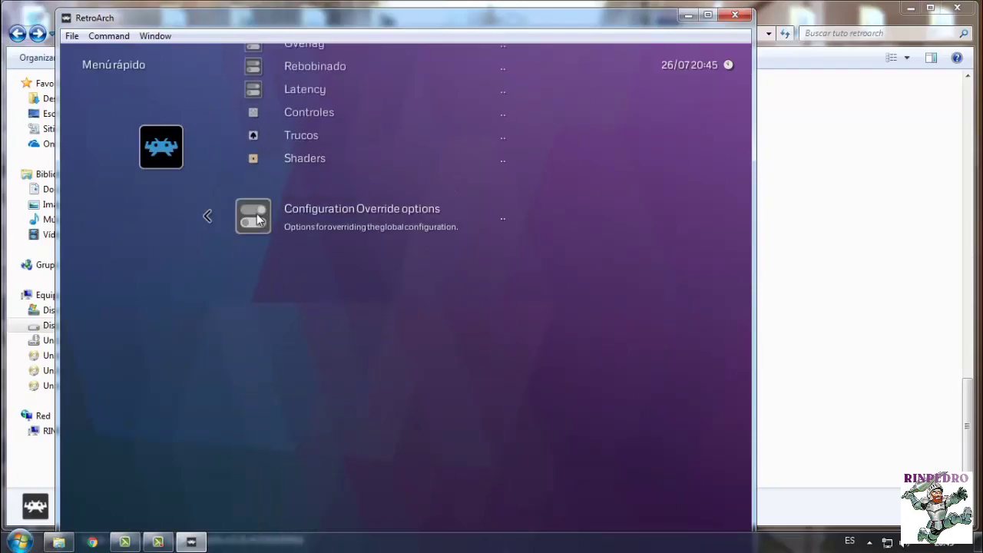
Launch Gokuraku! Chuuka Taisen (Japan) from the NEC - PC Engine - TurboGrafx 16 playlist and maximize the game window
key("BackSpace")
key("Right")
key("Right")
key("Right")
key("Right")
key("Right")
key("Right")
key("Right")
key("Right")
key("Right")
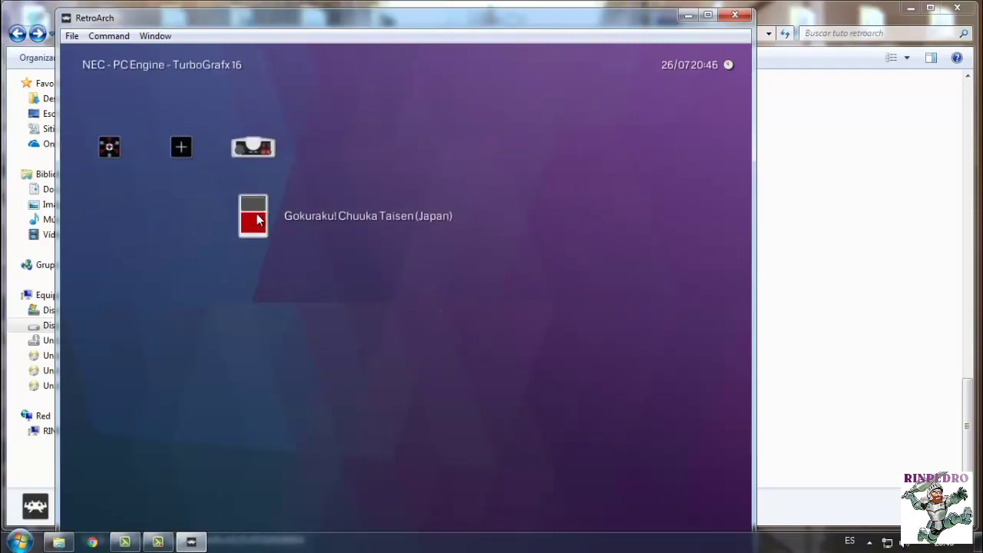
key("Return")
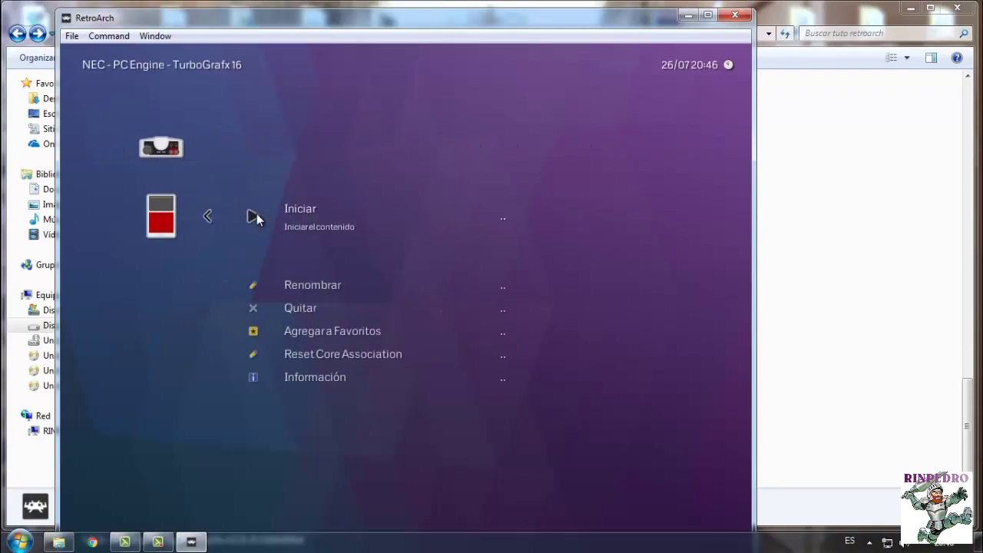
key("Return")
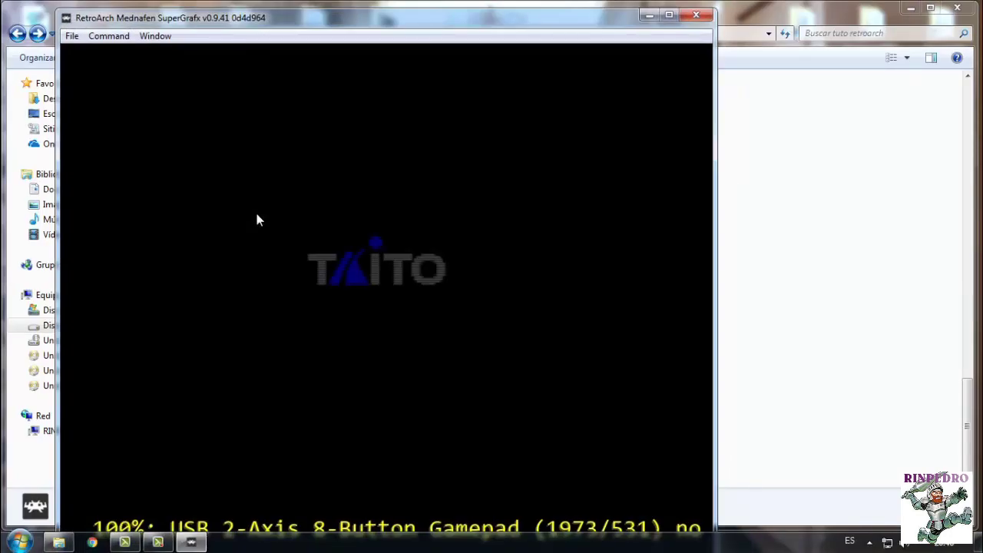
left_click(669, 16)
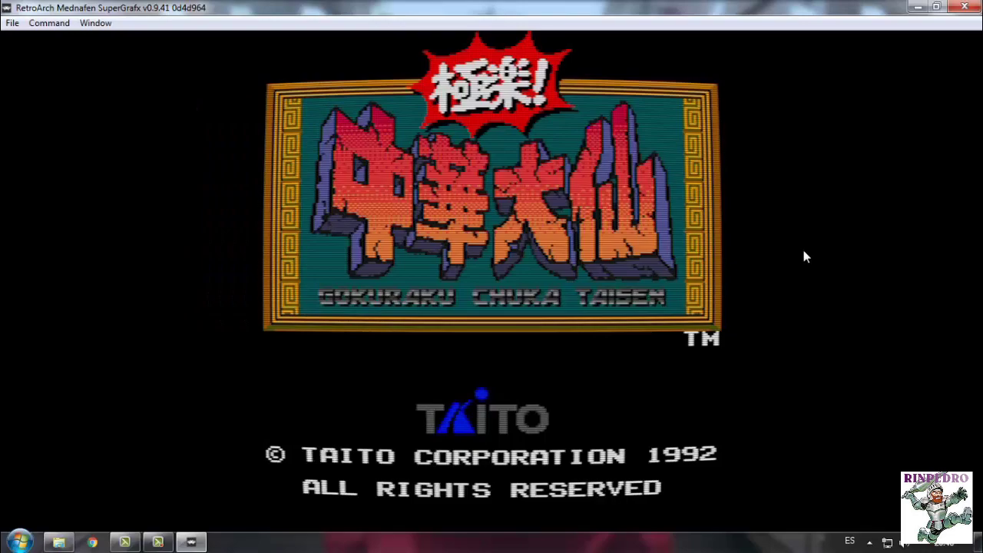
Start the game from its title screen and move the cloud-riding character around the first stage
key("Return")
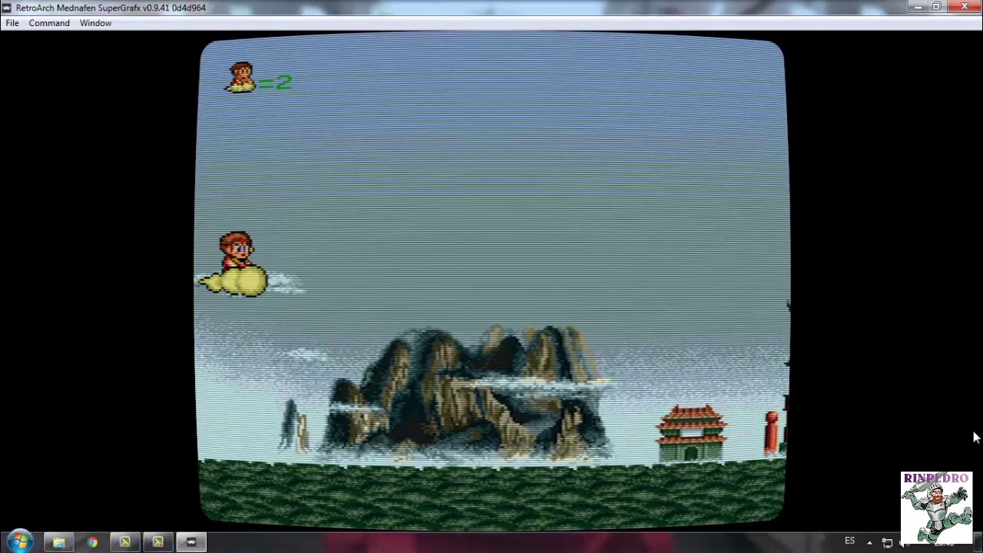
key("Up")
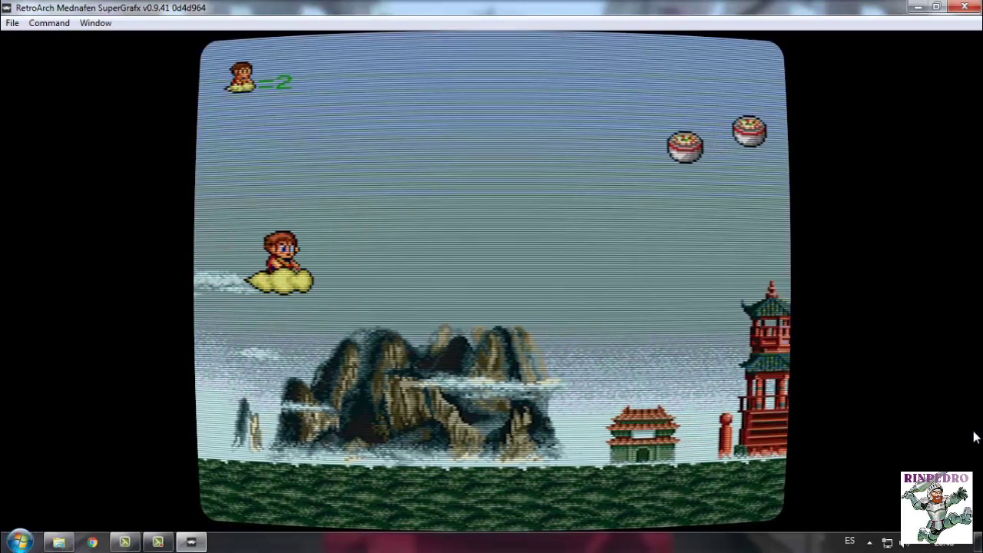
key("Right")
key("Left")
key("Left")
key("Down")
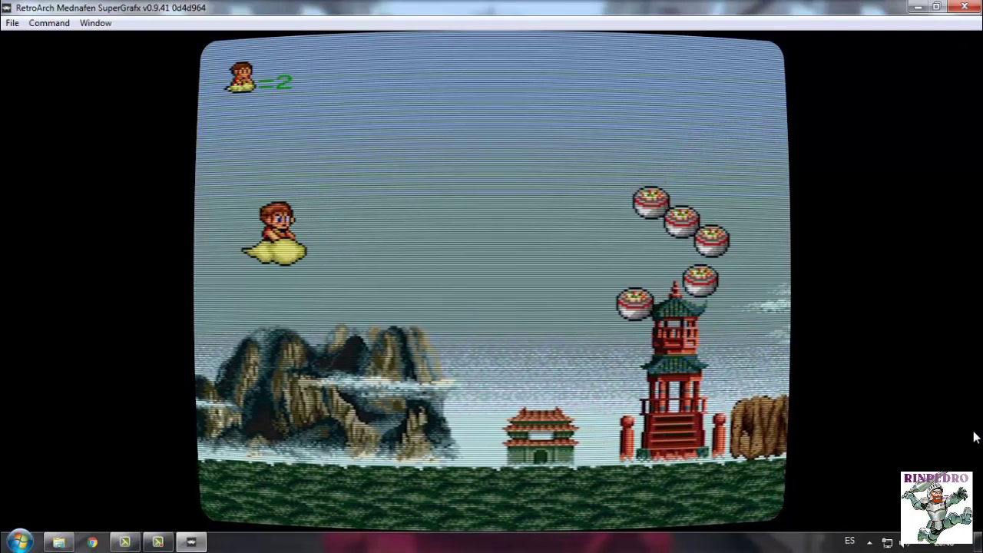